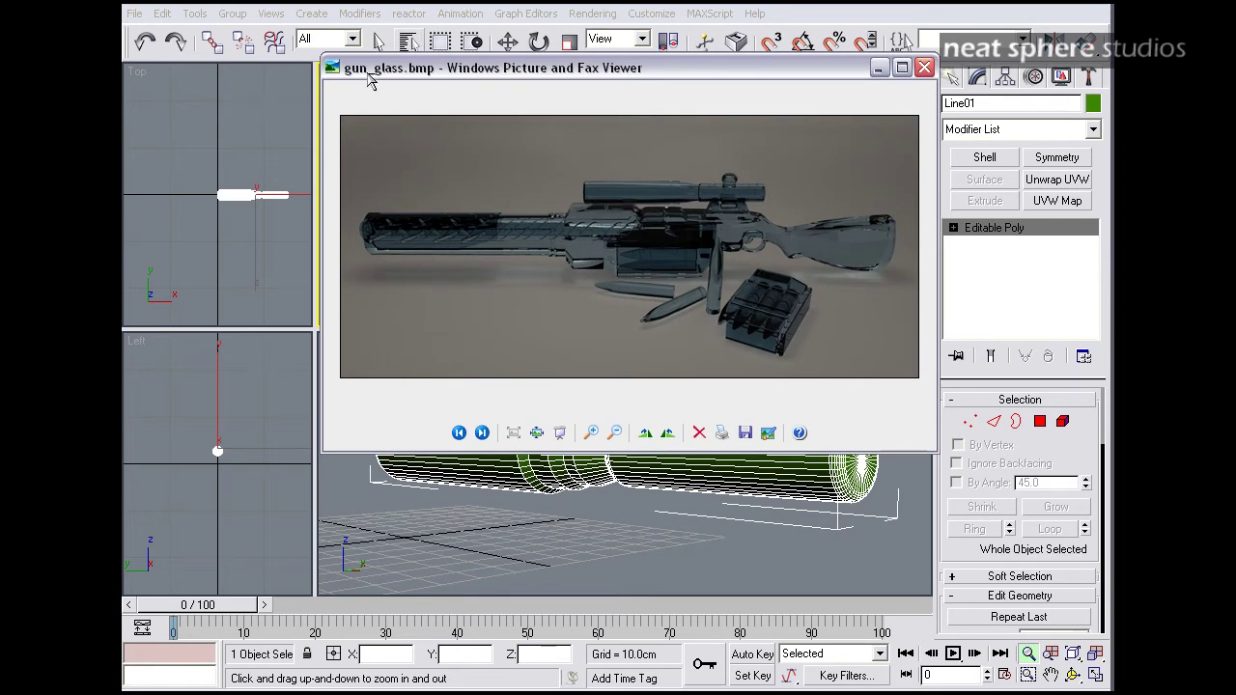
# Move the gun_glass.bmp reference window out of the way and set the Perspective view to Hidden Line shading.
pyautogui.moveTo(362, 69); pyautogui.dragTo(1157, 241)
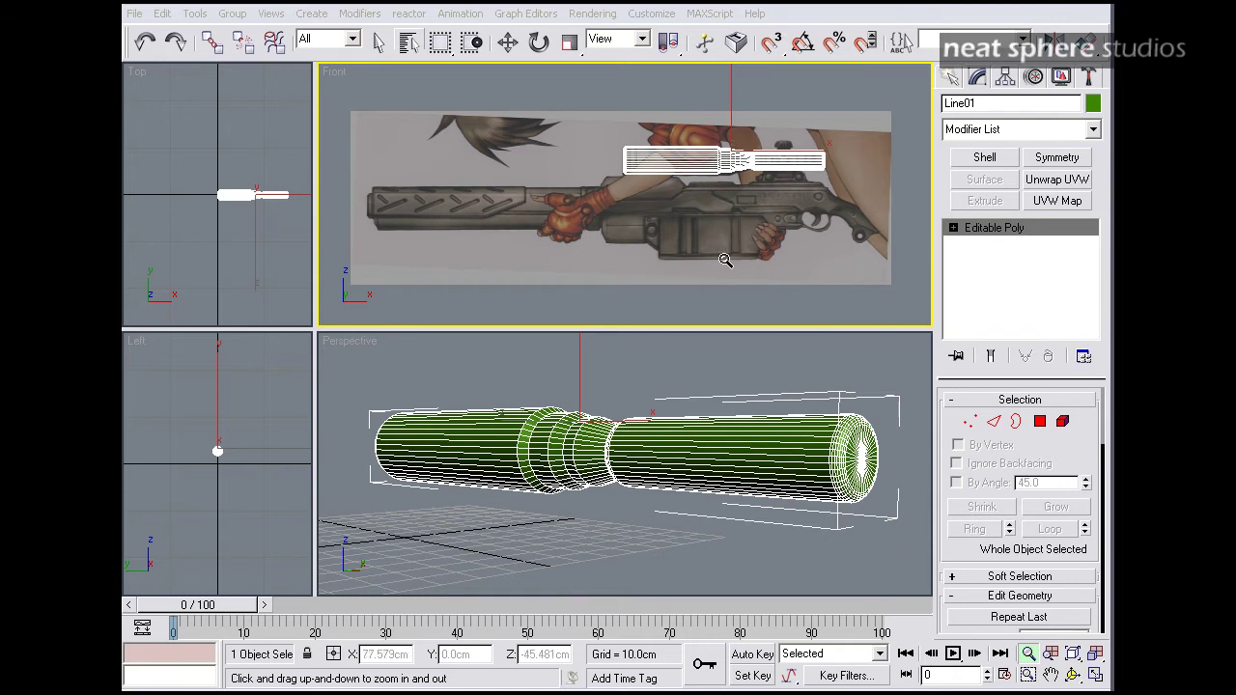
pyautogui.scroll(-2, 632, 412)
pyautogui.keyDown('alt'); pyautogui.moveTo(633, 411); pyautogui.dragTo(626, 447, button='middle'); pyautogui.keyUp('alt')
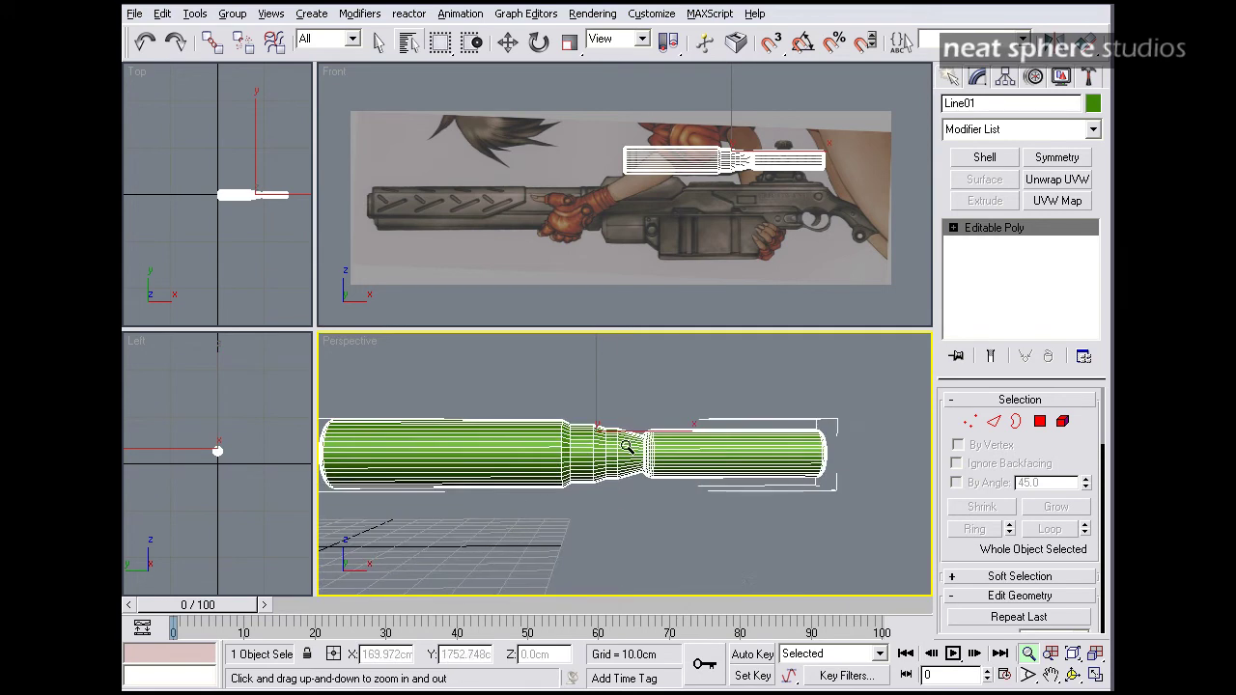
pyautogui.moveTo(497, 419); pyautogui.dragTo(553, 415, button='middle')
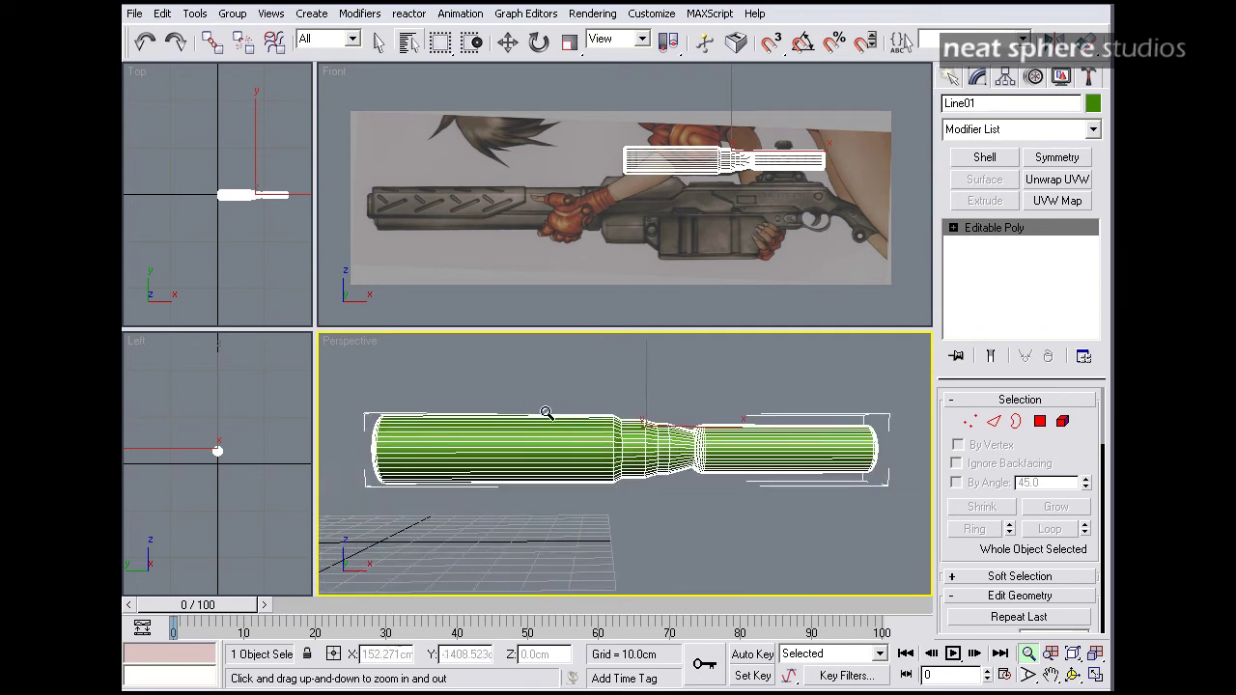
pyautogui.rightClick(341, 343)
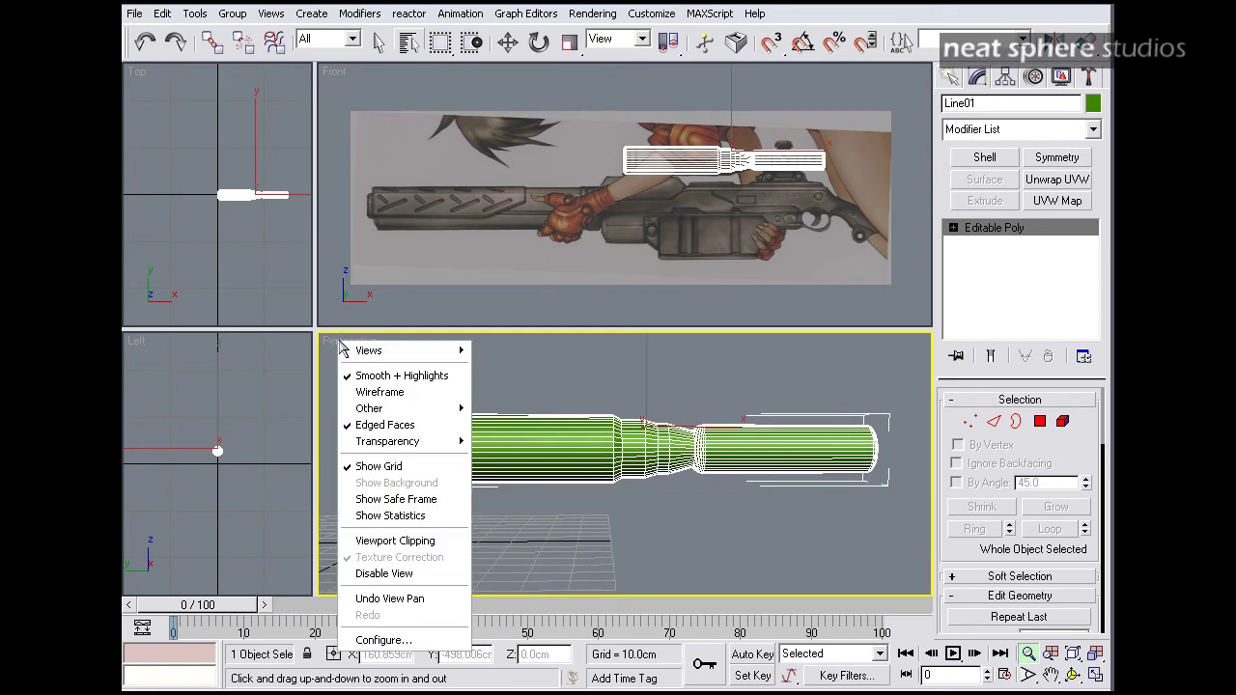
pyautogui.moveTo(394, 411)
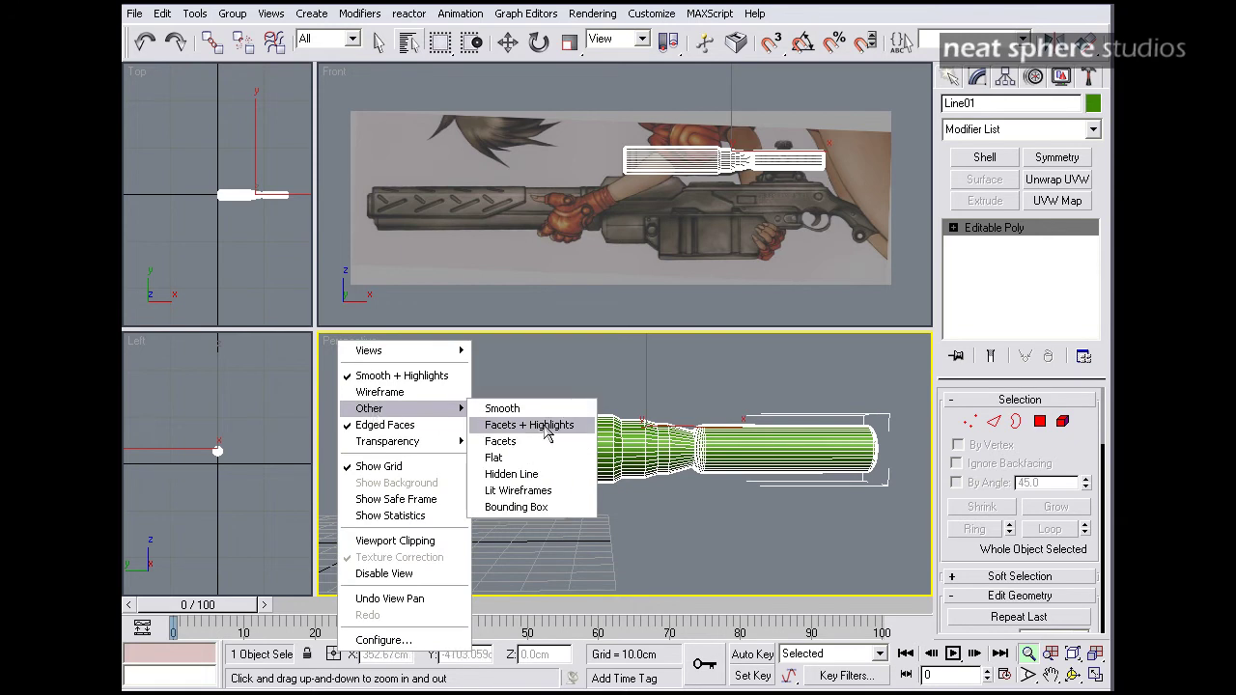
pyautogui.click(540, 475)
pyautogui.moveTo(519, 419)
pyautogui.keyDown('alt'); pyautogui.mouseDown(button='middle')
pyautogui.moveTo(617, 422)
pyautogui.moveTo(547, 421)
pyautogui.moveTo(605, 499)
pyautogui.moveTo(725, 486)
pyautogui.moveTo(753, 455)
pyautogui.moveTo(664, 484)
pyautogui.moveTo(703, 437)
pyautogui.mouseUp(button='middle'); pyautogui.keyUp('alt')
pyautogui.press('w')
pyautogui.click(552, 400)
pyautogui.click(667, 440)
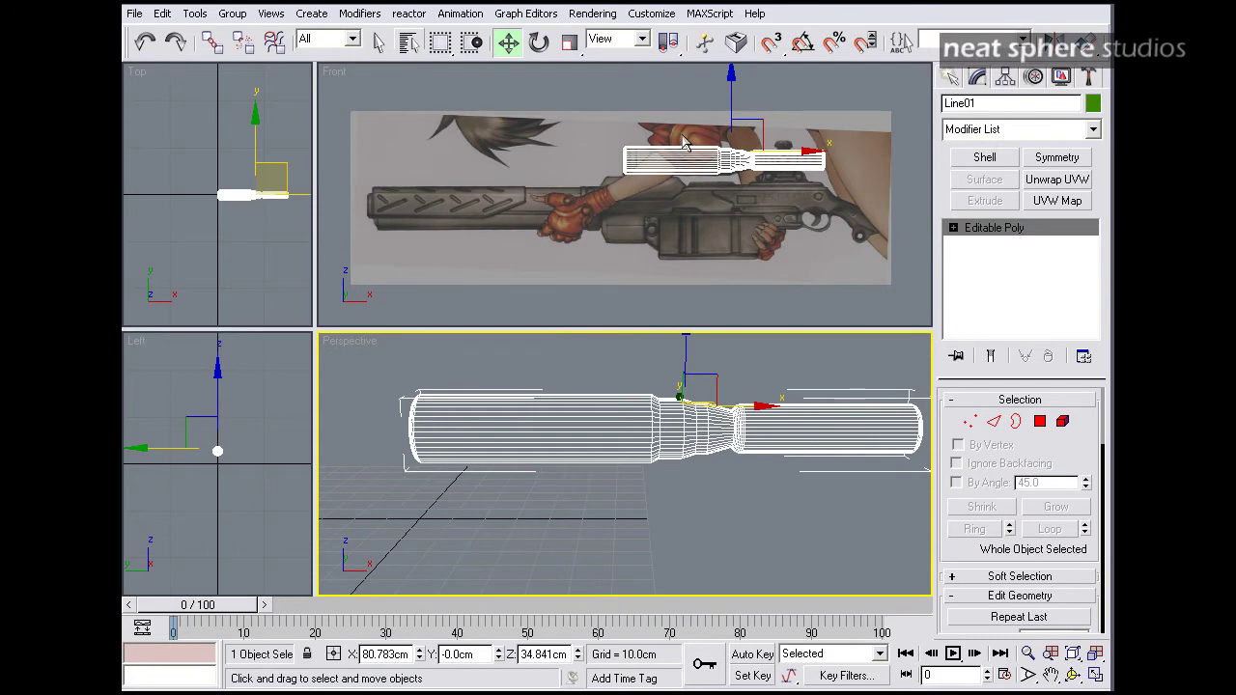
# Maximize the Front view on the scope body and nudge it vertically to Z 35.034 cm to match the blueprint.
pyautogui.moveTo(672, 157); pyautogui.dragTo(597, 206, button='middle')
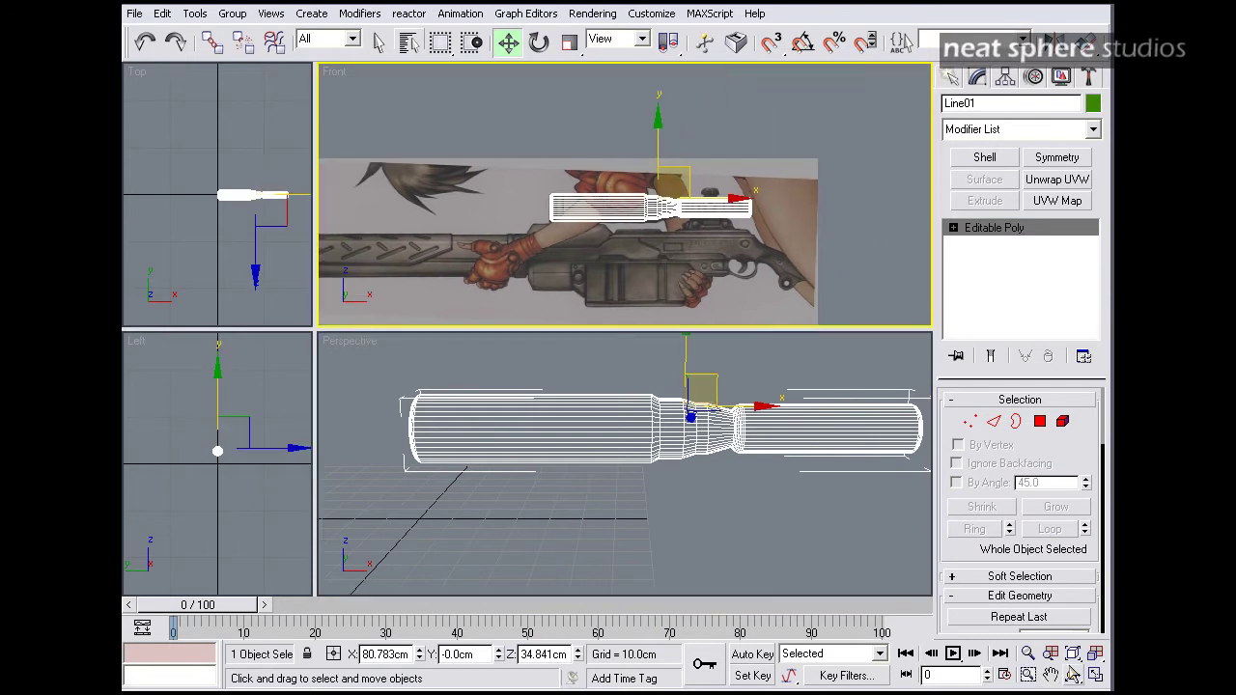
pyautogui.click(1095, 676)
pyautogui.hotkey('alt', 'z')
pyautogui.moveTo(635, 405); pyautogui.dragTo(649, 323)
pyautogui.moveTo(737, 370); pyautogui.dragTo(618, 319, button='middle')
pyautogui.scroll(3, 618, 324)
pyautogui.moveTo(626, 326); pyautogui.dragTo(626, 334)
pyautogui.moveTo(568, 338); pyautogui.dragTo(582, 340, button='middle')
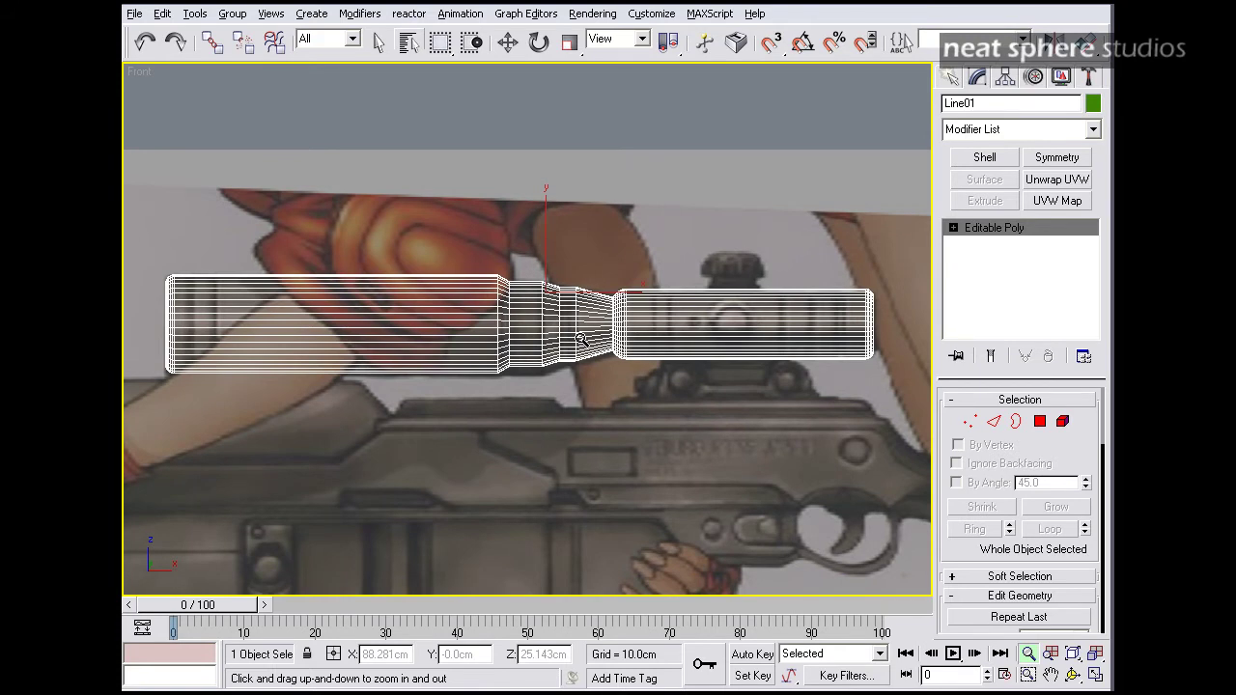
pyautogui.press('w')
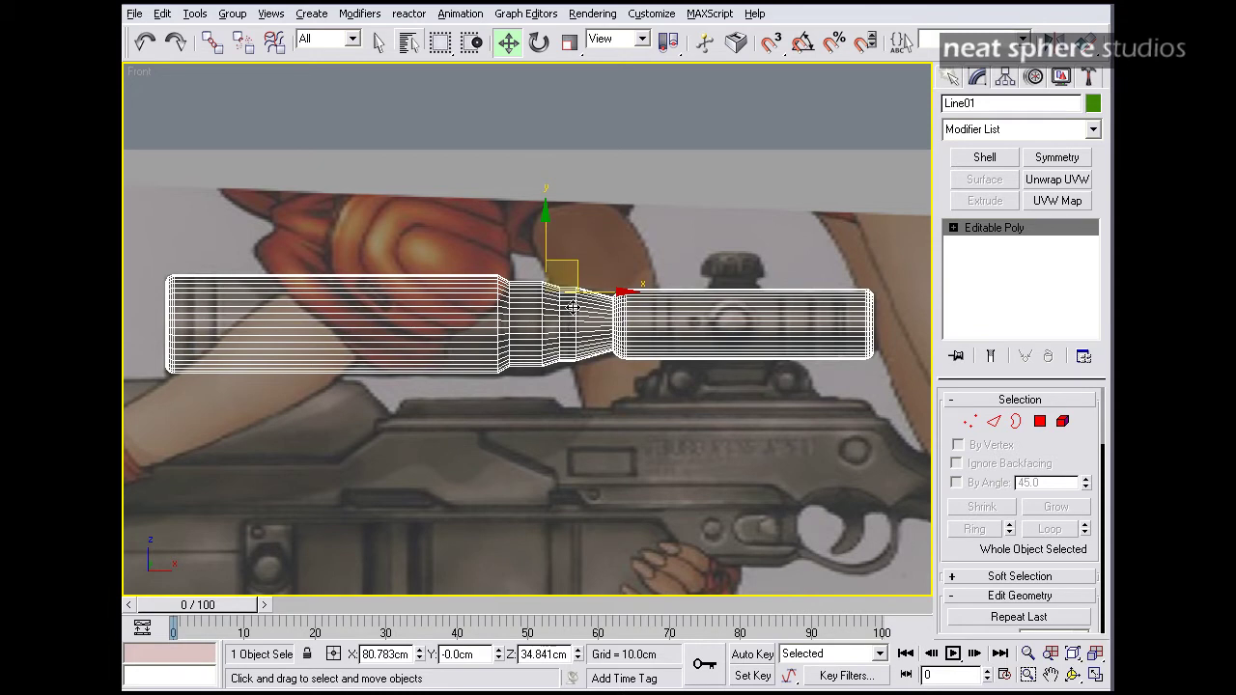
pyautogui.moveTo(547, 235); pyautogui.dragTo(547, 235)
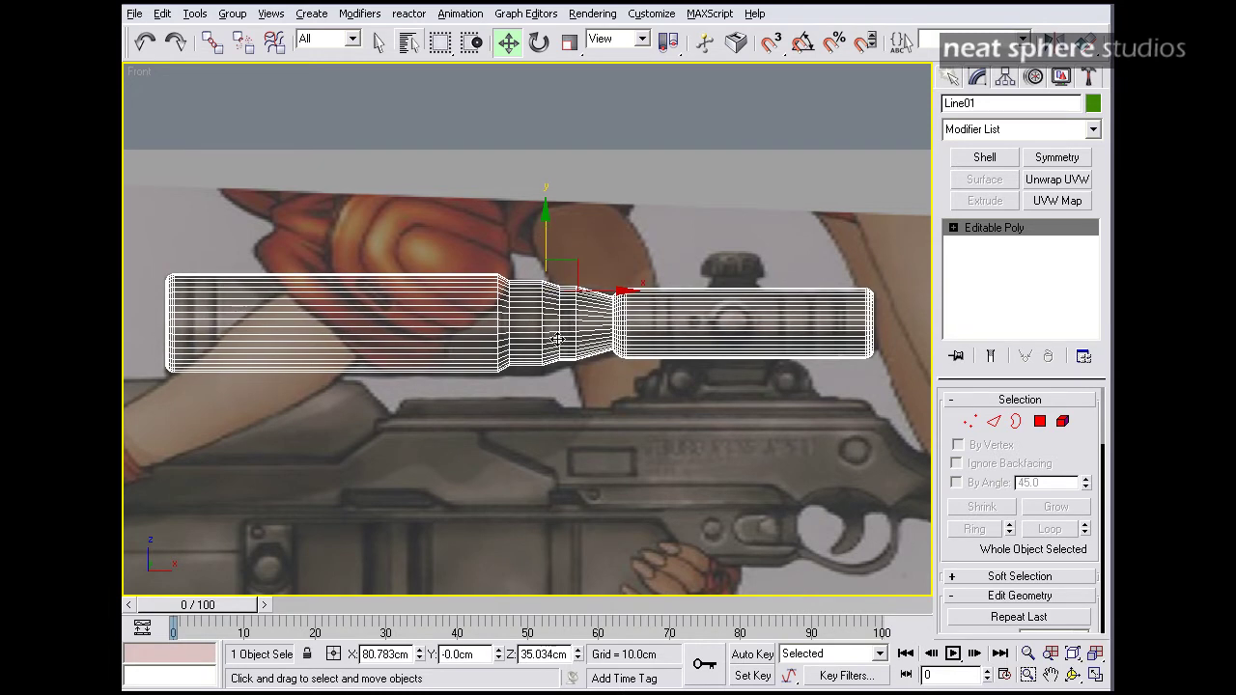
# Hide the scope body and examine the scope's details on the blueprint and in the gun_glass.bmp reference picture.
pyautogui.rightClick(551, 338)
pyautogui.click(595, 270)
pyautogui.rightClick(582, 280)
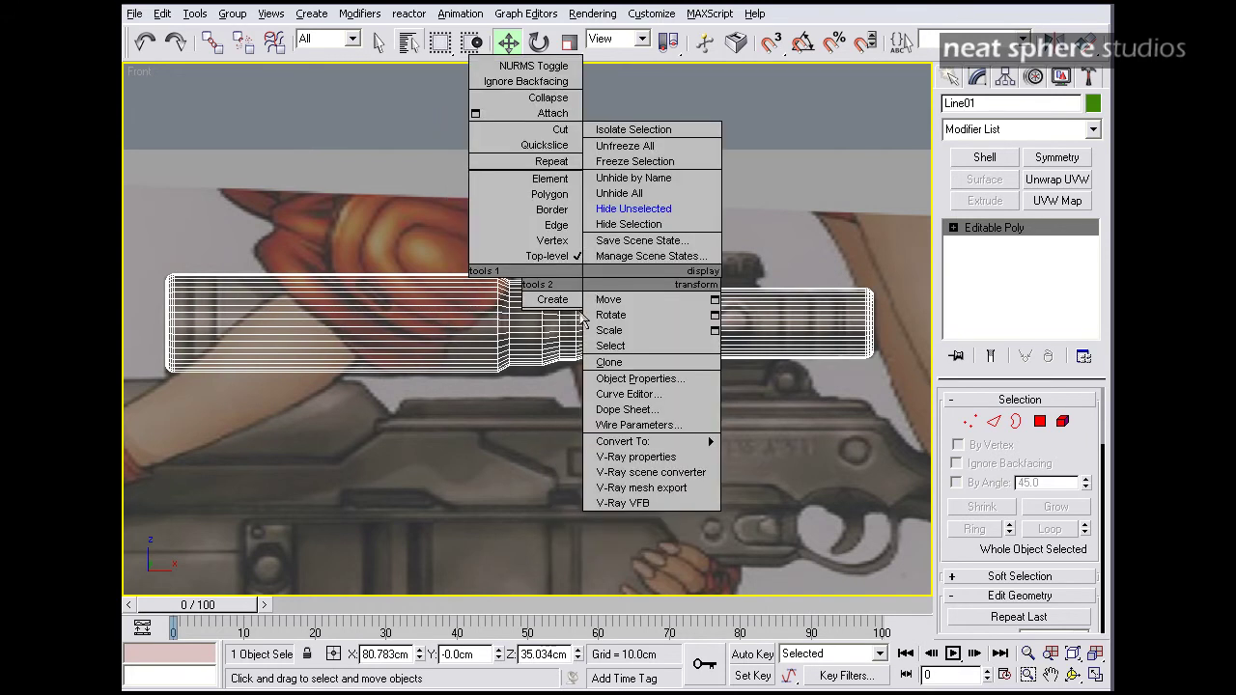
pyautogui.click(621, 225)
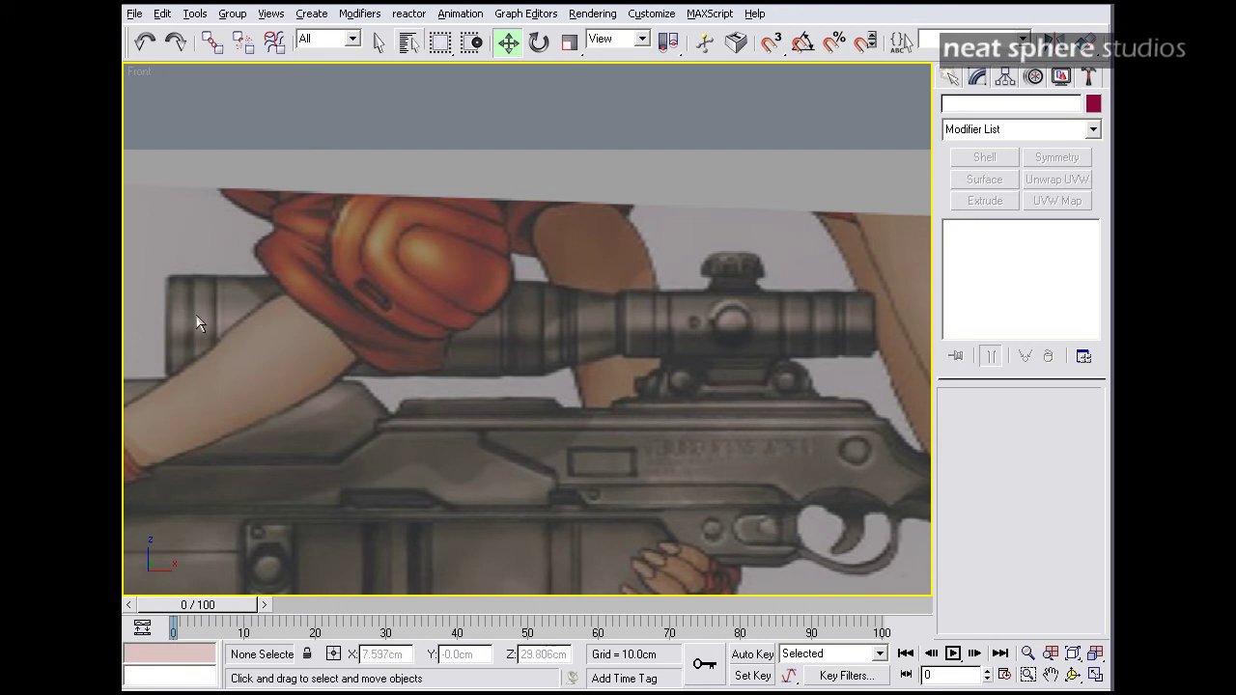
pyautogui.moveTo(1110, 290); pyautogui.dragTo(379, 170)
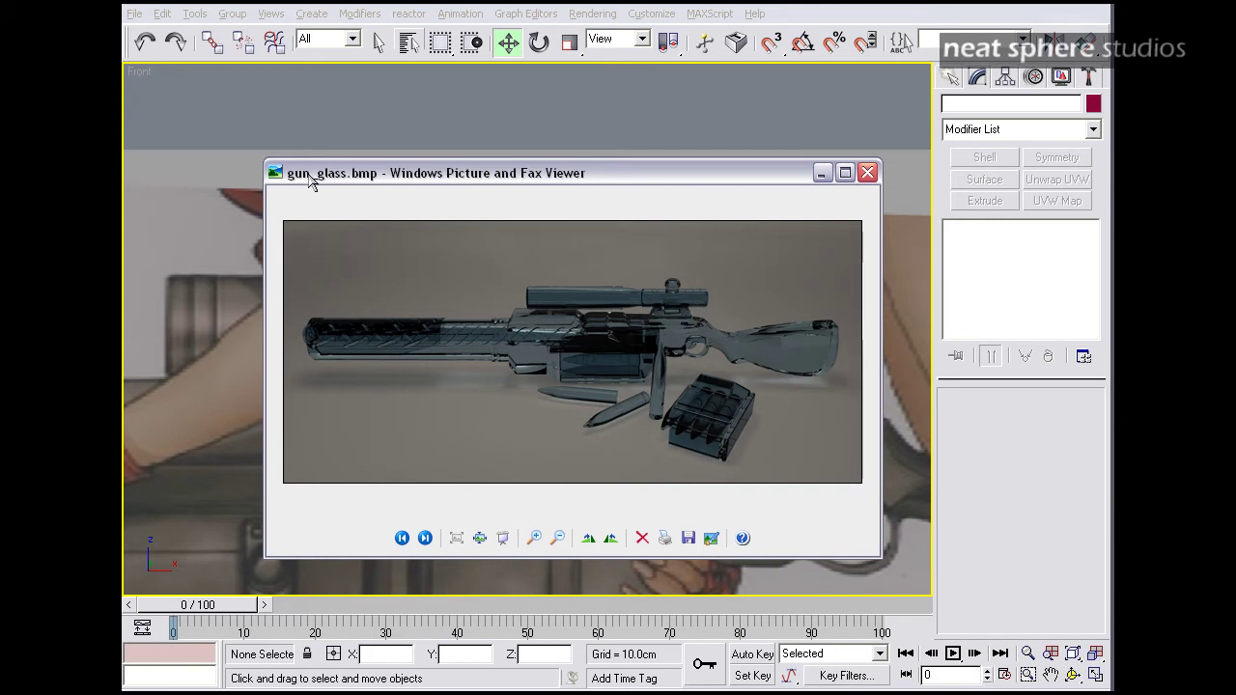
pyautogui.moveTo(318, 181); pyautogui.dragTo(335, 172)
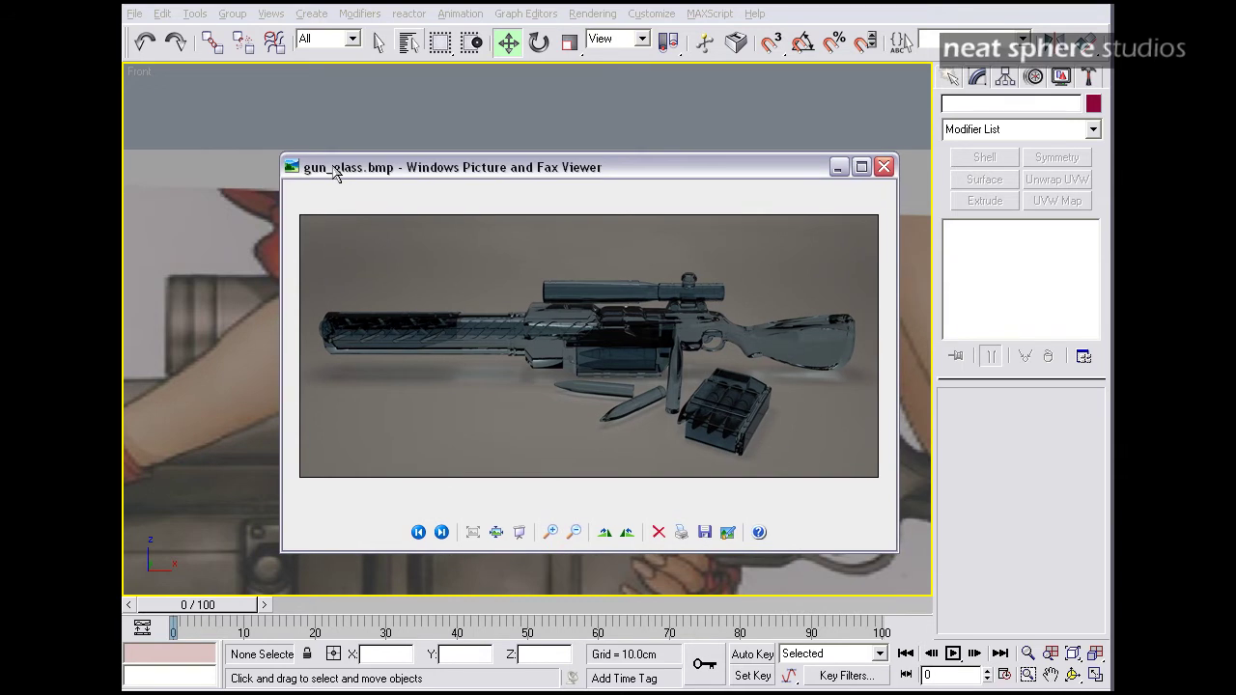
pyautogui.moveTo(335, 171); pyautogui.dragTo(336, 168)
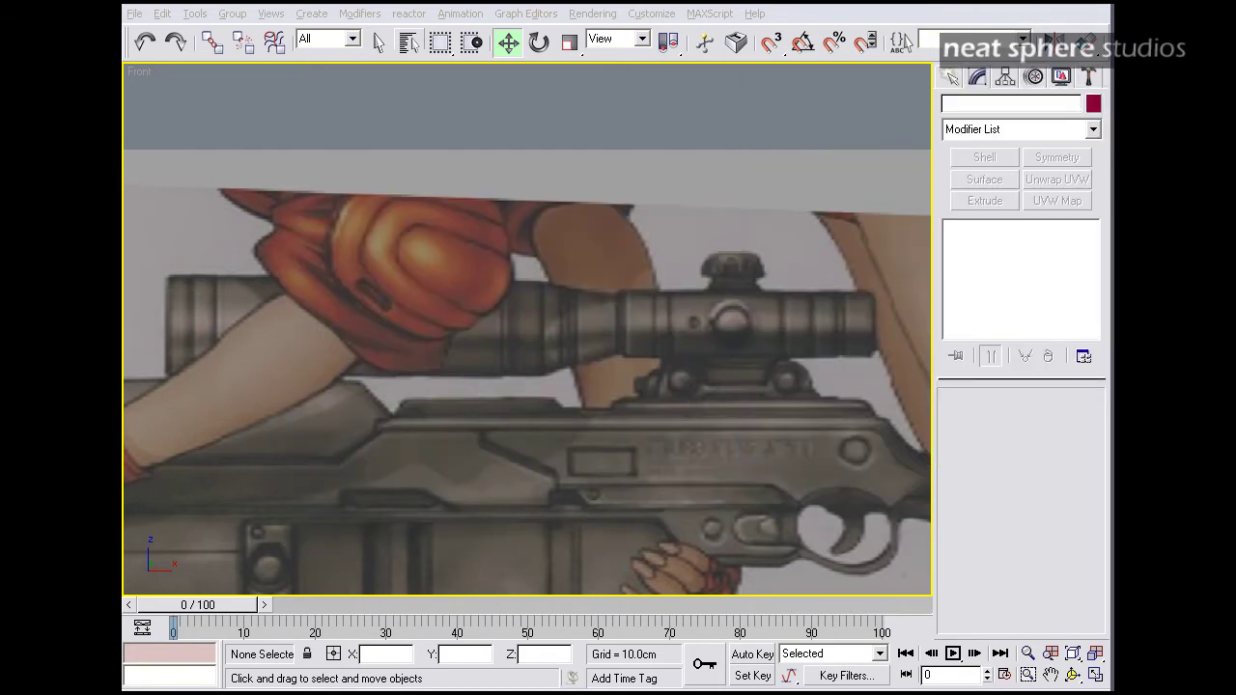
# Unhide all objects and select the scope body.
pyautogui.rightClick(648, 305)
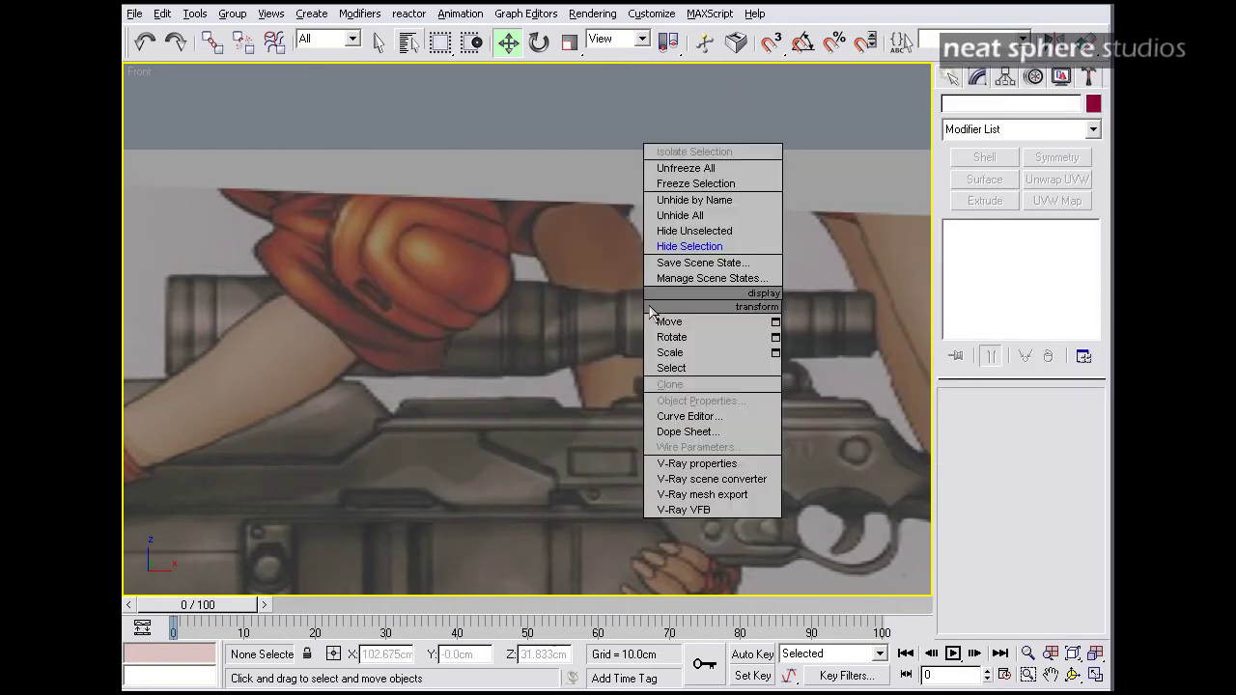
pyautogui.click(689, 215)
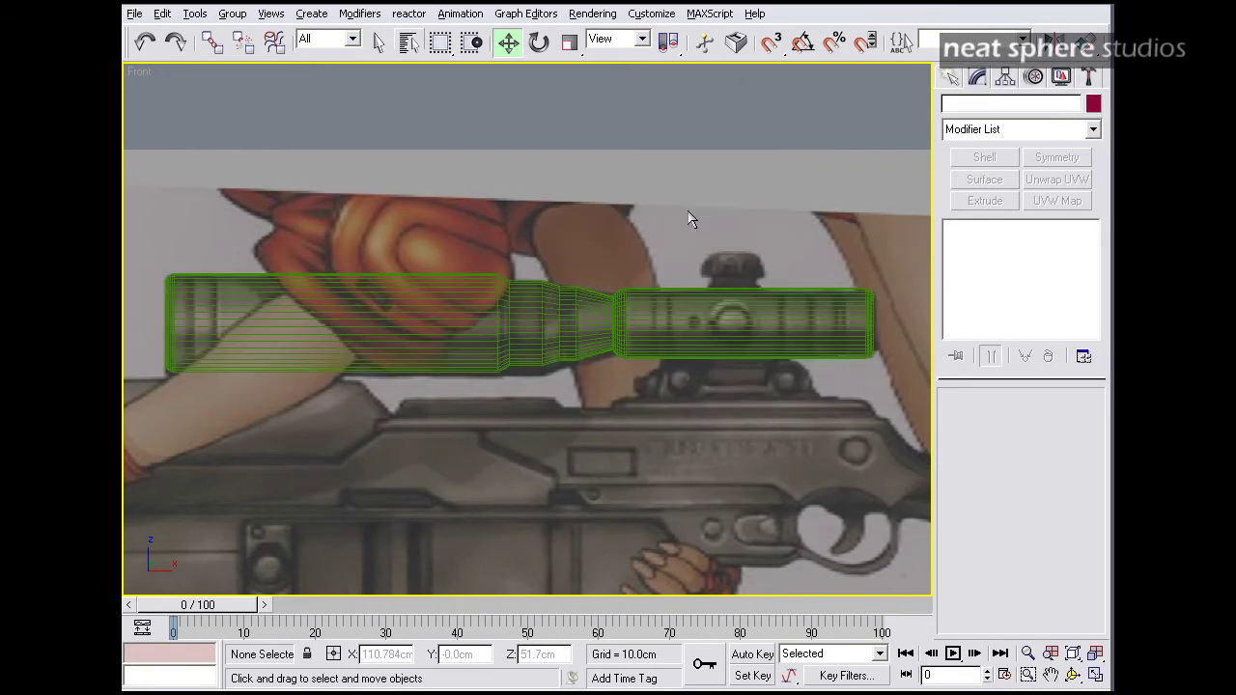
pyautogui.click(706, 328)
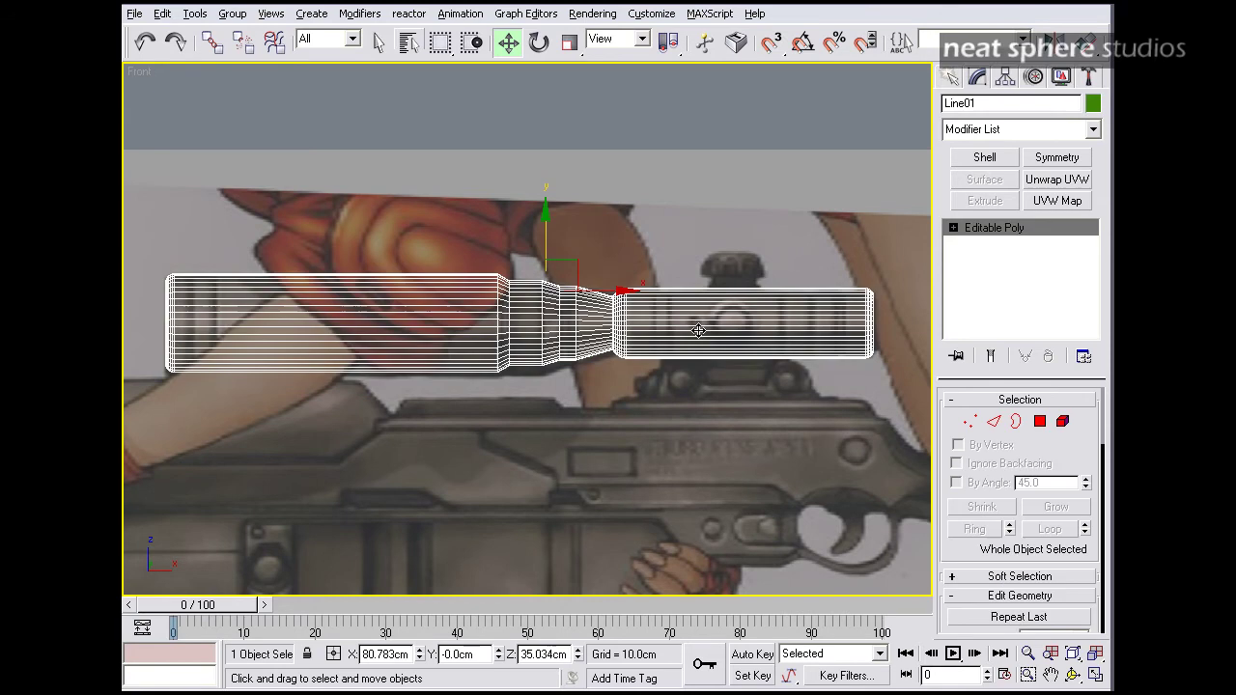
# Select all the lengthwise edges of the scope's narrower rear tube section at edge level.
pyautogui.click(995, 421)
pyautogui.moveTo(744, 277); pyautogui.dragTo(816, 384)
pyautogui.moveTo(816, 384); pyautogui.dragTo(705, 422, button='middle')
pyautogui.hotkey('alt', 'z')
pyautogui.moveTo(724, 421); pyautogui.dragTo(735, 349)
pyautogui.moveTo(784, 391); pyautogui.dragTo(642, 351, button='middle')
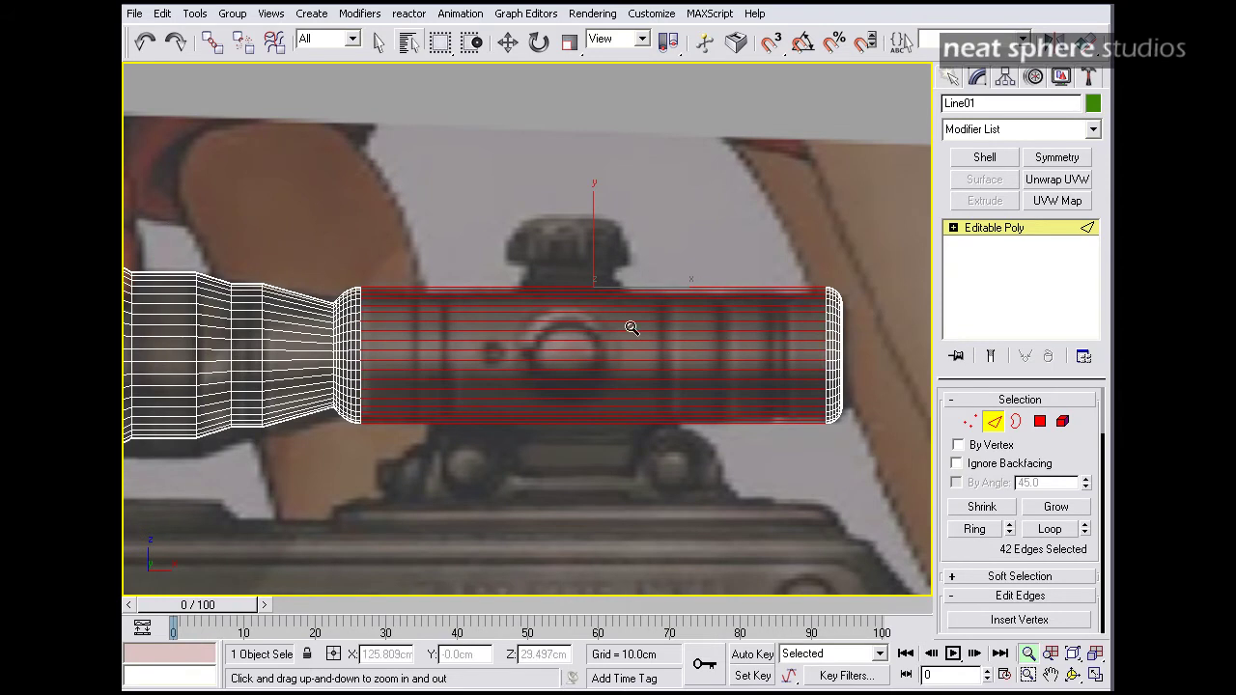
pyautogui.press('w')
pyautogui.moveTo(488, 225); pyautogui.dragTo(710, 559)
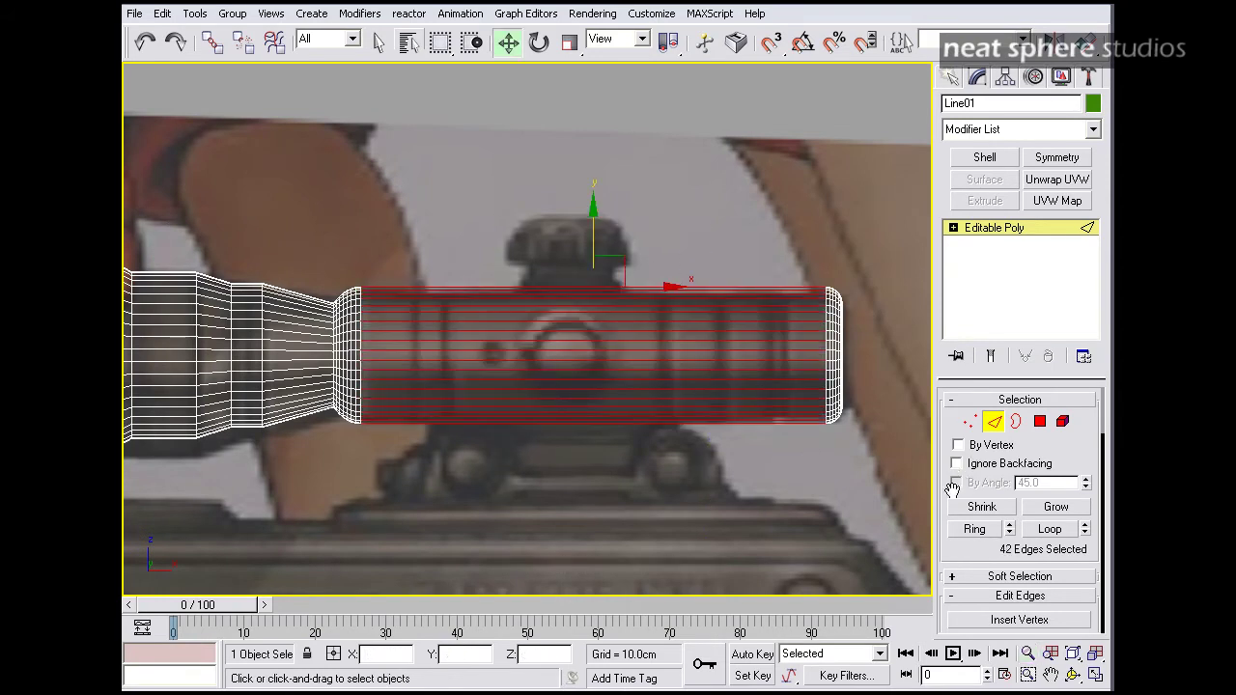
# Connect the selected tube edges with 5 segments, adjusting the slide to shift the new rings toward the blueprint's ring lines.
pyautogui.scroll(-5, 945, 490)
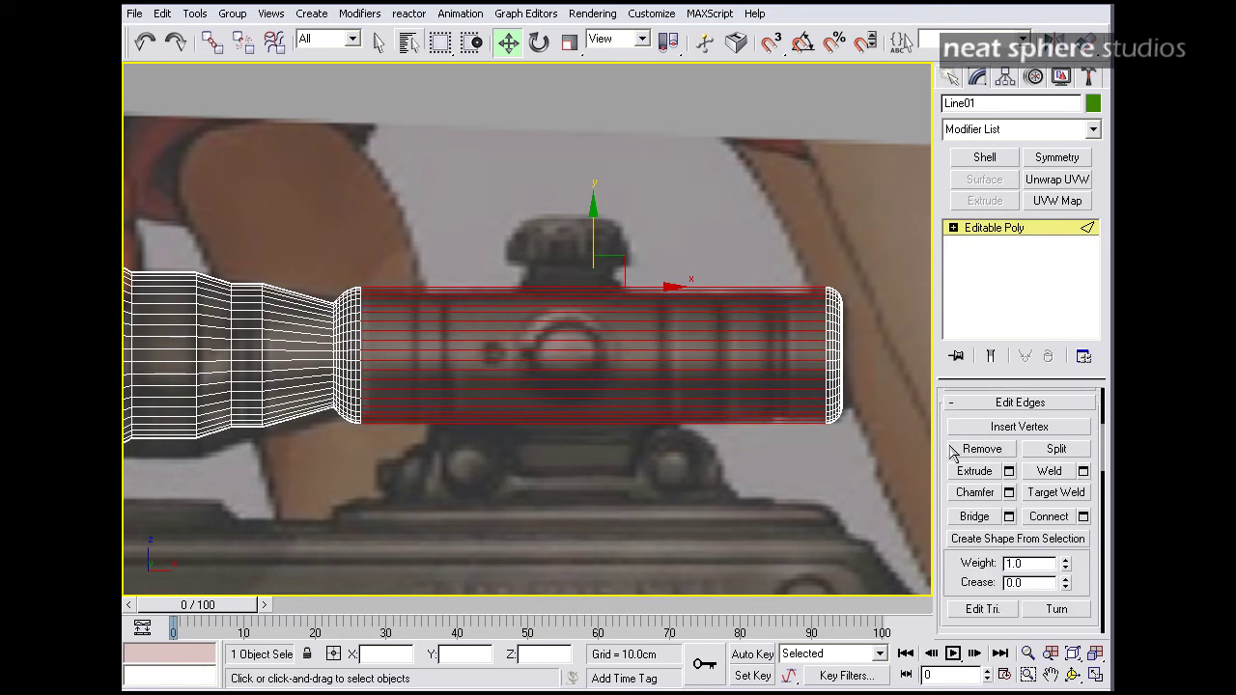
pyautogui.click(1083, 517)
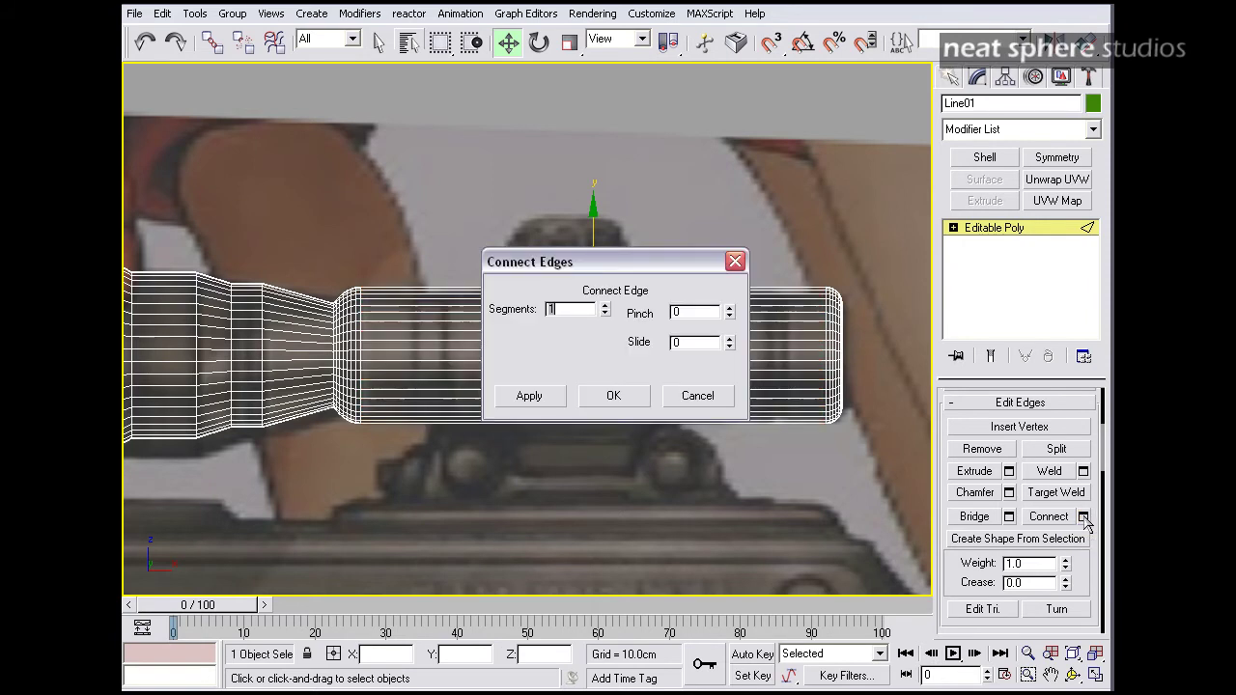
pyautogui.moveTo(657, 269); pyautogui.dragTo(709, 81)
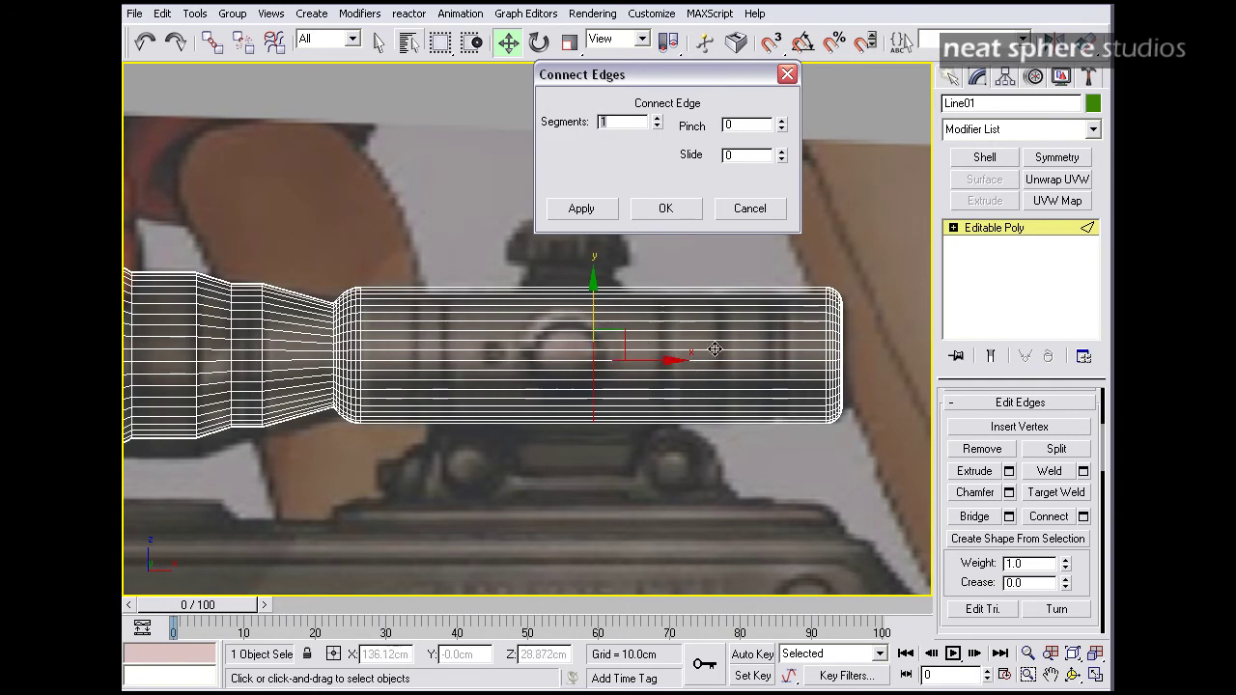
pyautogui.click(658, 118)
pyautogui.click(658, 118)
pyautogui.click(658, 118)
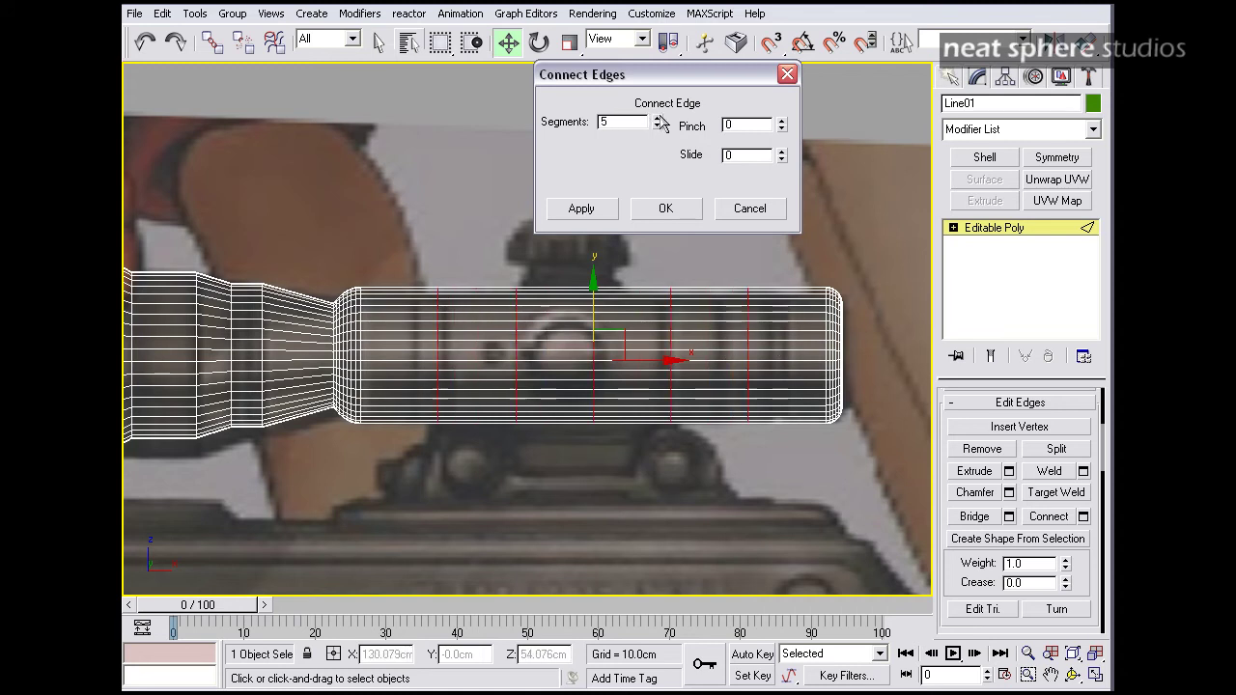
pyautogui.moveTo(783, 155); pyautogui.dragTo(734, 124)
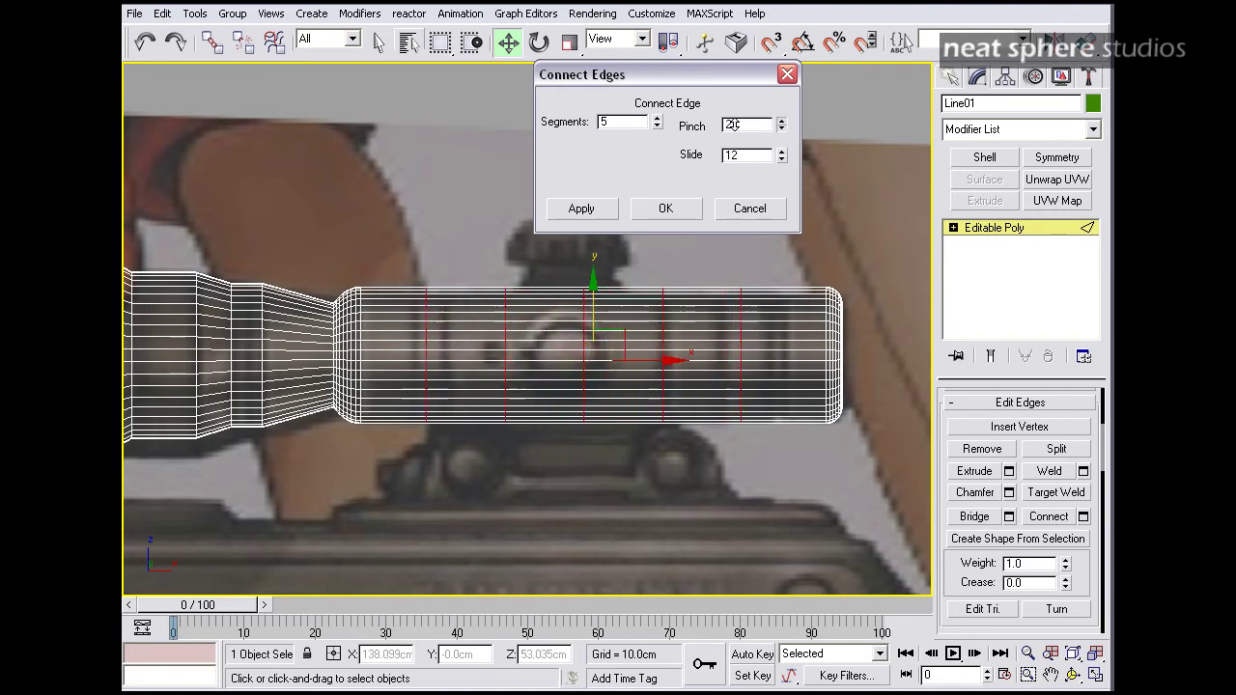
pyautogui.moveTo(782, 160); pyautogui.dragTo(766, 160)
pyautogui.click(668, 210)
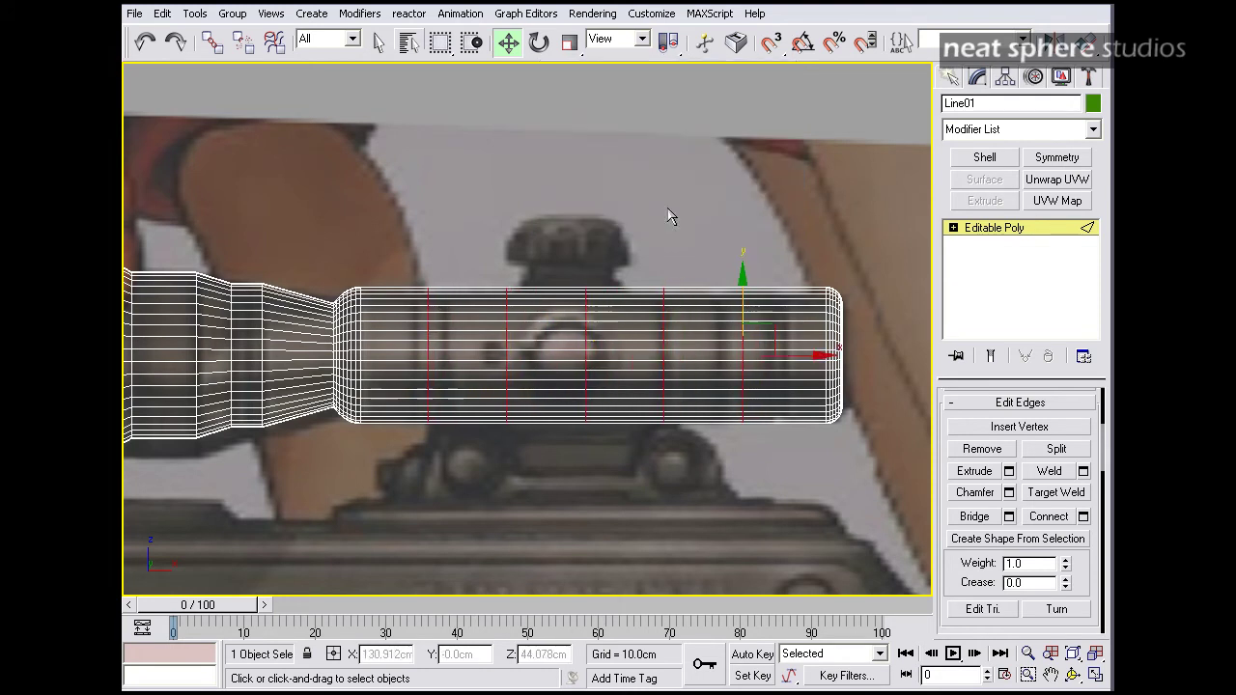
# Move the two leftmost new vertex rings along X to match the blueprint's ring lines beside the turret knob.
pyautogui.click(952, 227)
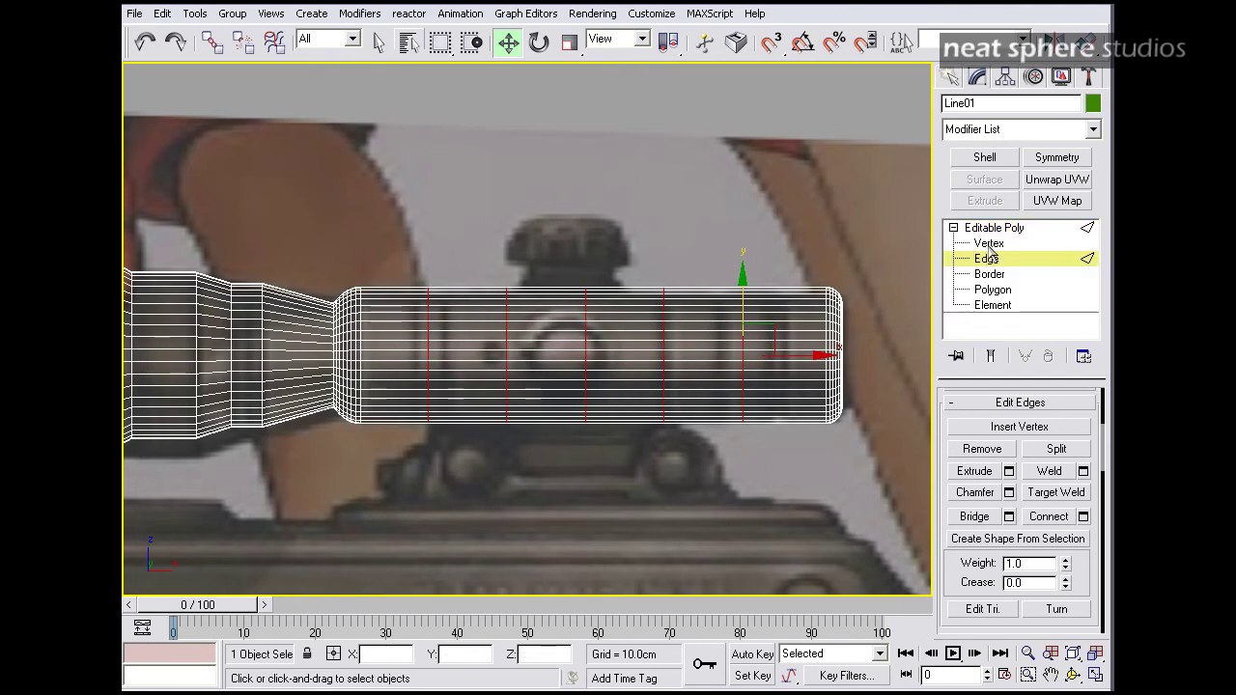
pyautogui.click(987, 244)
pyautogui.moveTo(409, 267); pyautogui.dragTo(445, 448)
pyautogui.moveTo(489, 357); pyautogui.dragTo(475, 358)
pyautogui.moveTo(496, 271); pyautogui.dragTo(547, 450)
pyautogui.moveTo(555, 355); pyautogui.dragTo(494, 351)
# Move the three remaining vertex rings along X onto the blueprint's ring lines toward the tube's rear end.
pyautogui.moveTo(723, 279); pyautogui.dragTo(788, 463)
pyautogui.moveTo(807, 352)
pyautogui.mouseDown()
pyautogui.moveTo(791, 357)
pyautogui.moveTo(828, 357)
pyautogui.mouseUp()
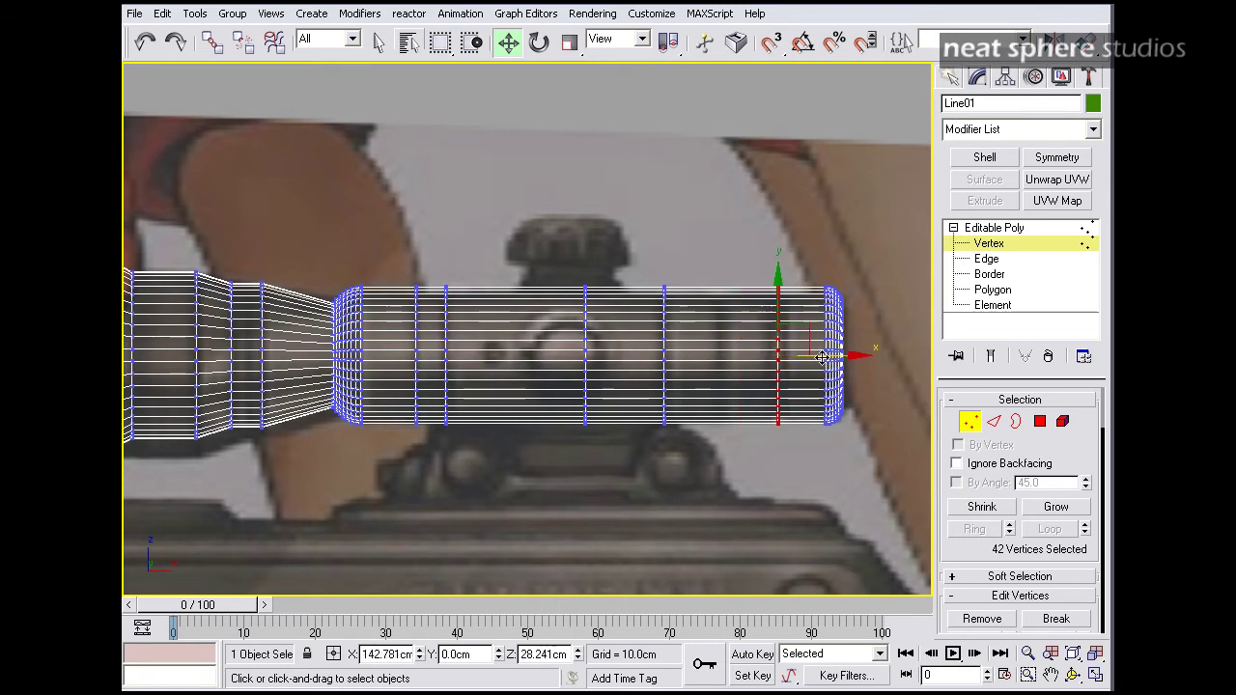
pyautogui.moveTo(645, 278); pyautogui.dragTo(709, 411)
pyautogui.moveTo(711, 357); pyautogui.dragTo(769, 357)
pyautogui.moveTo(566, 282); pyautogui.dragTo(647, 468)
pyautogui.moveTo(629, 359); pyautogui.dragTo(716, 362)
pyautogui.click(622, 266)
# Try to chamfer the five new edge loops on the scope's rear tube section.
pyautogui.click(992, 423)
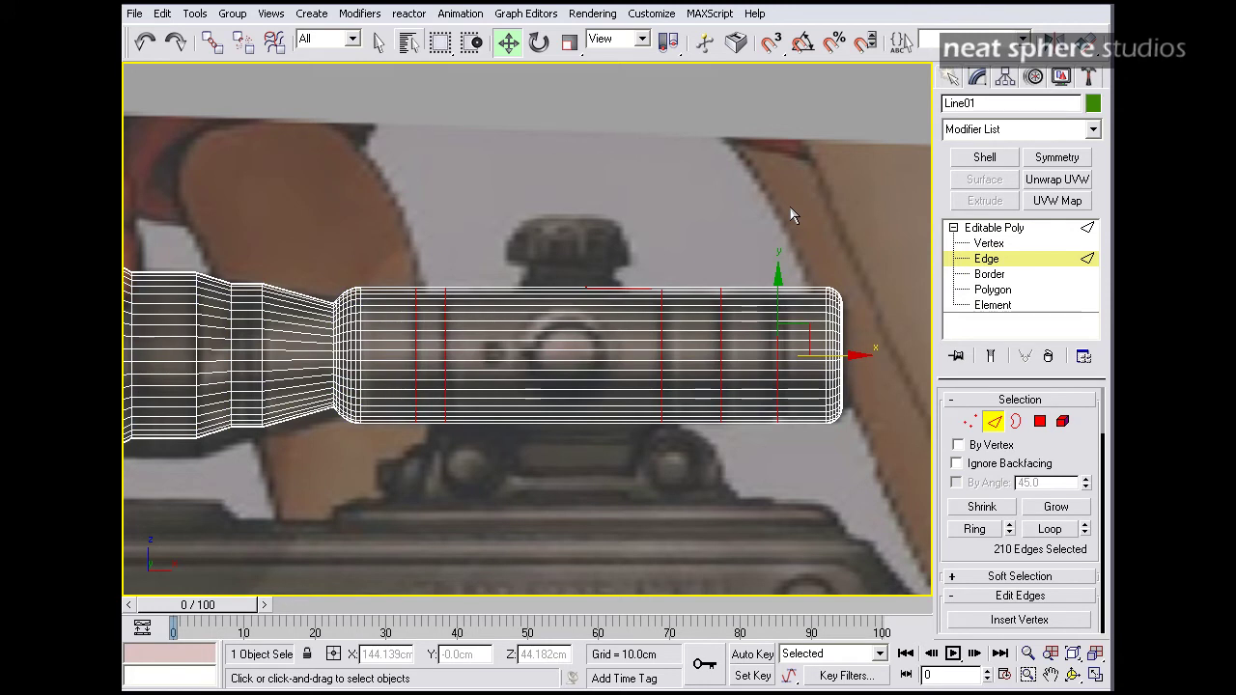
pyautogui.scroll(-3, 953, 522)
pyautogui.scroll(-1, 953, 523)
pyautogui.click(975, 546)
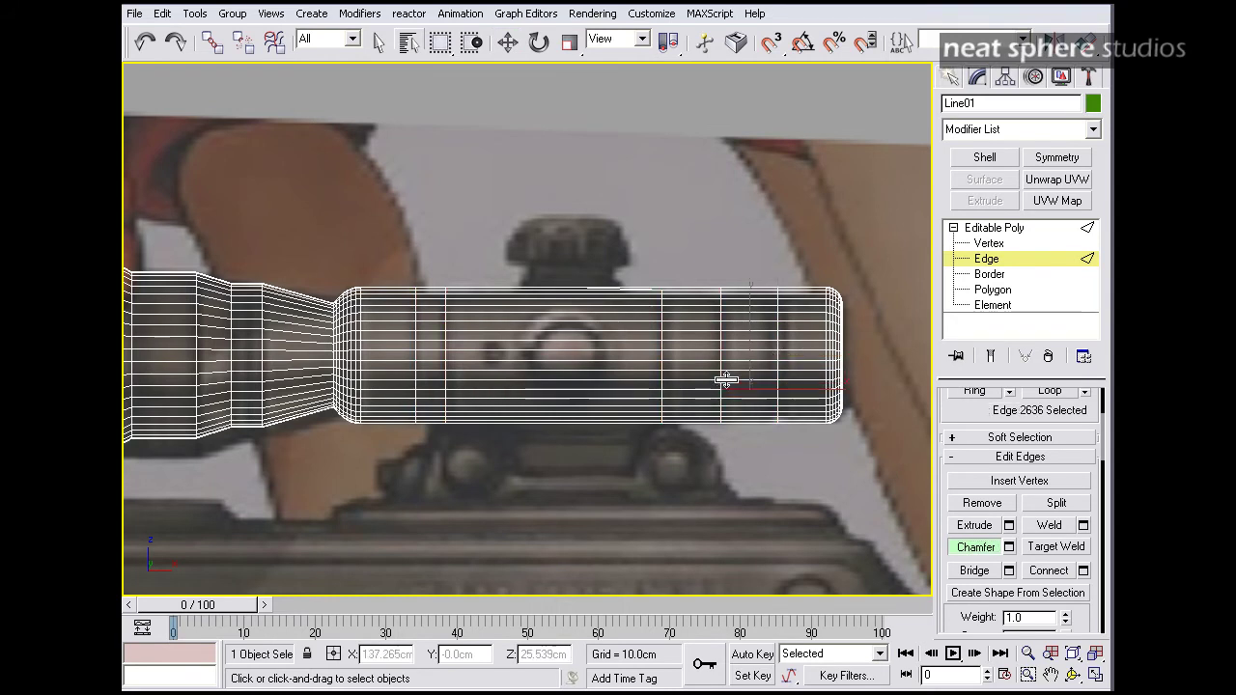
pyautogui.moveTo(726, 380); pyautogui.dragTo(723, 373)
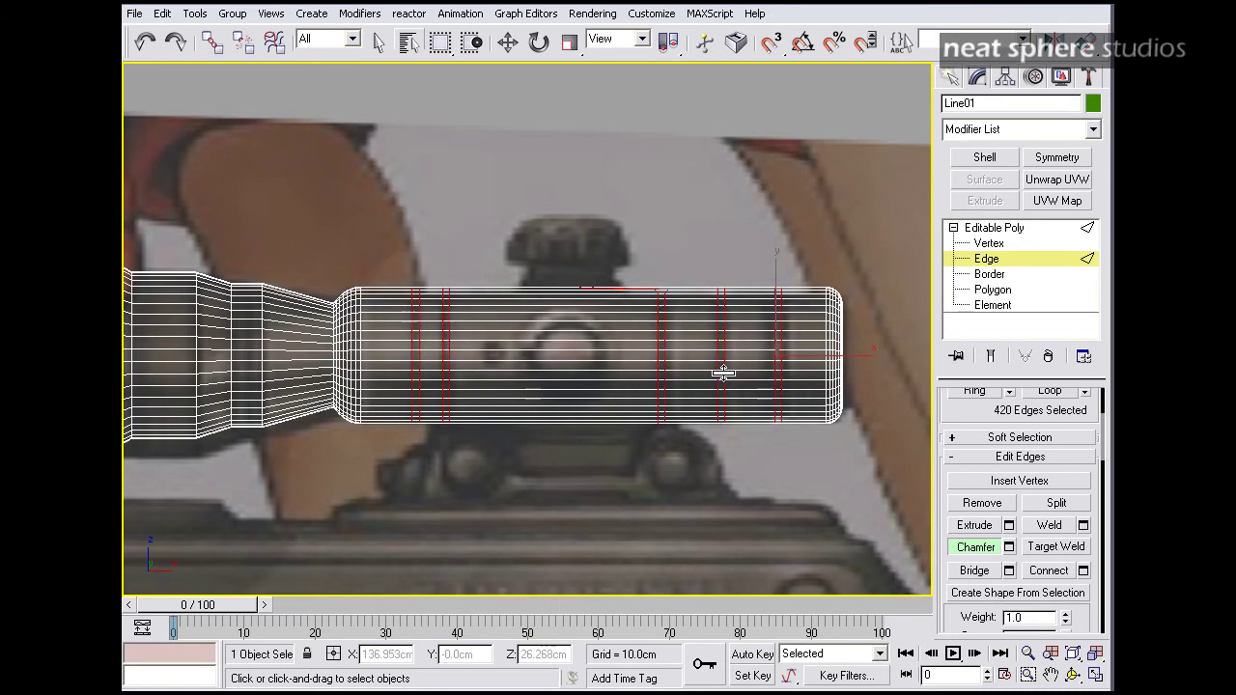
pyautogui.click(757, 473)
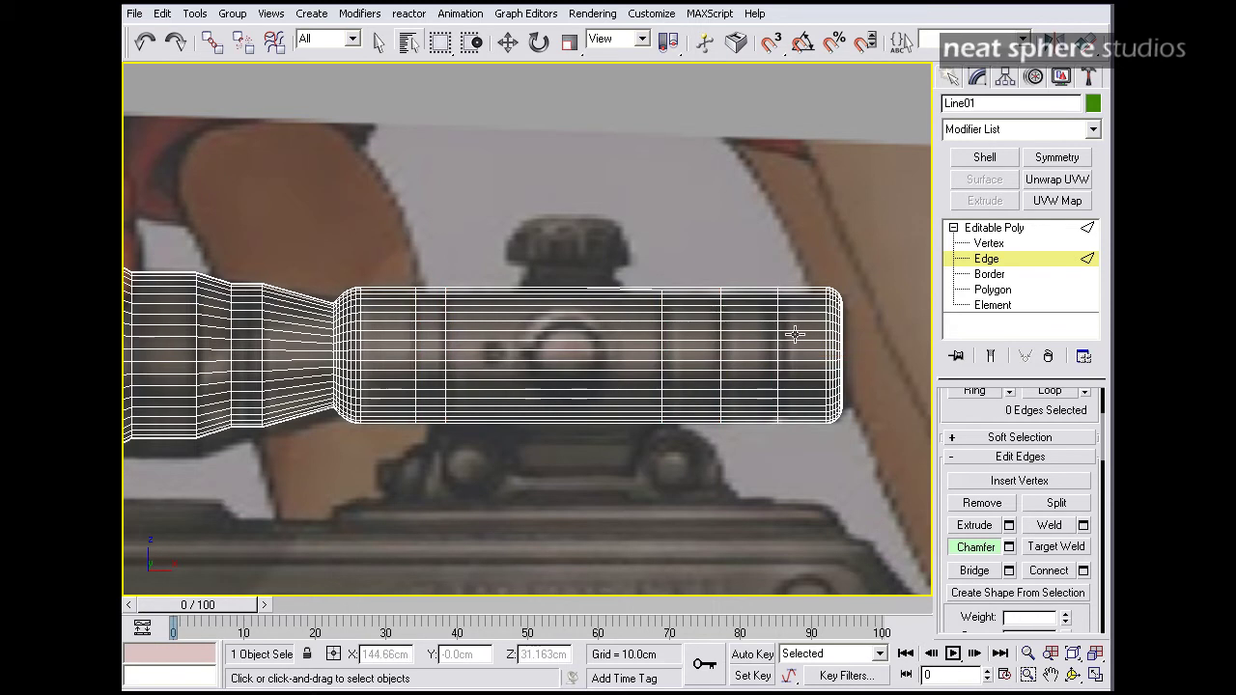
pyautogui.press('w')
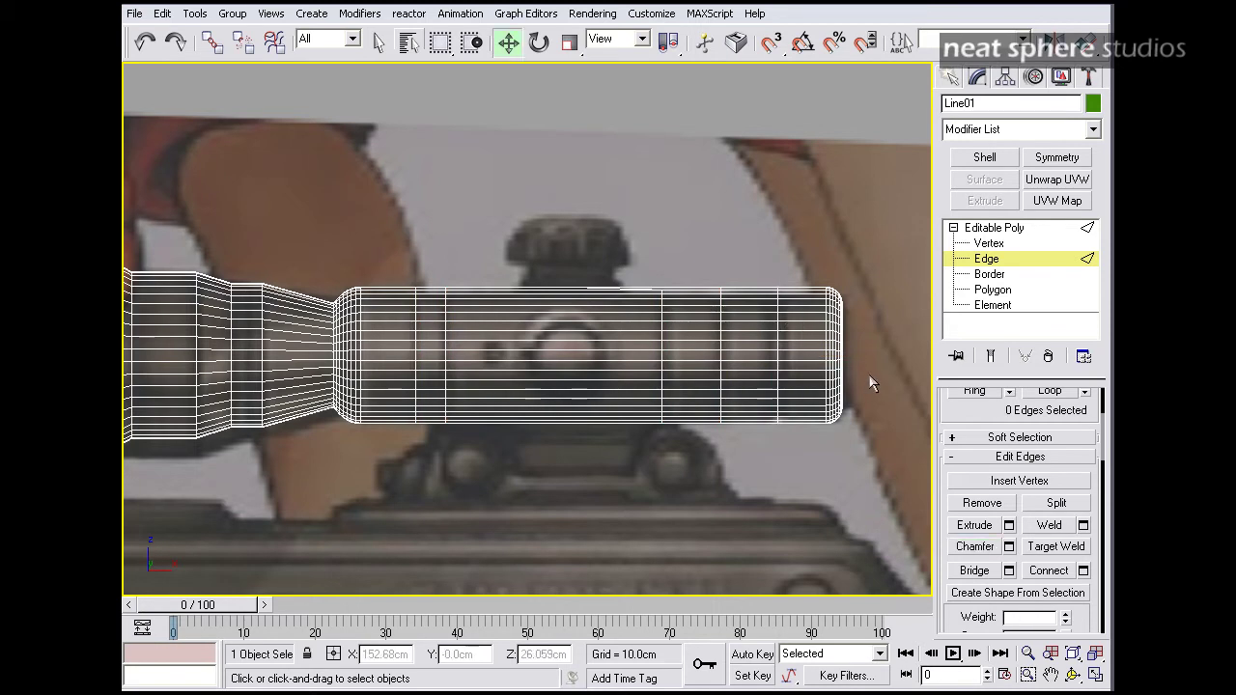
# Turn on Ignore Backfacing and select the five ring edge loops around the scope's rear tube.
pyautogui.click(777, 364)
pyautogui.press('q')
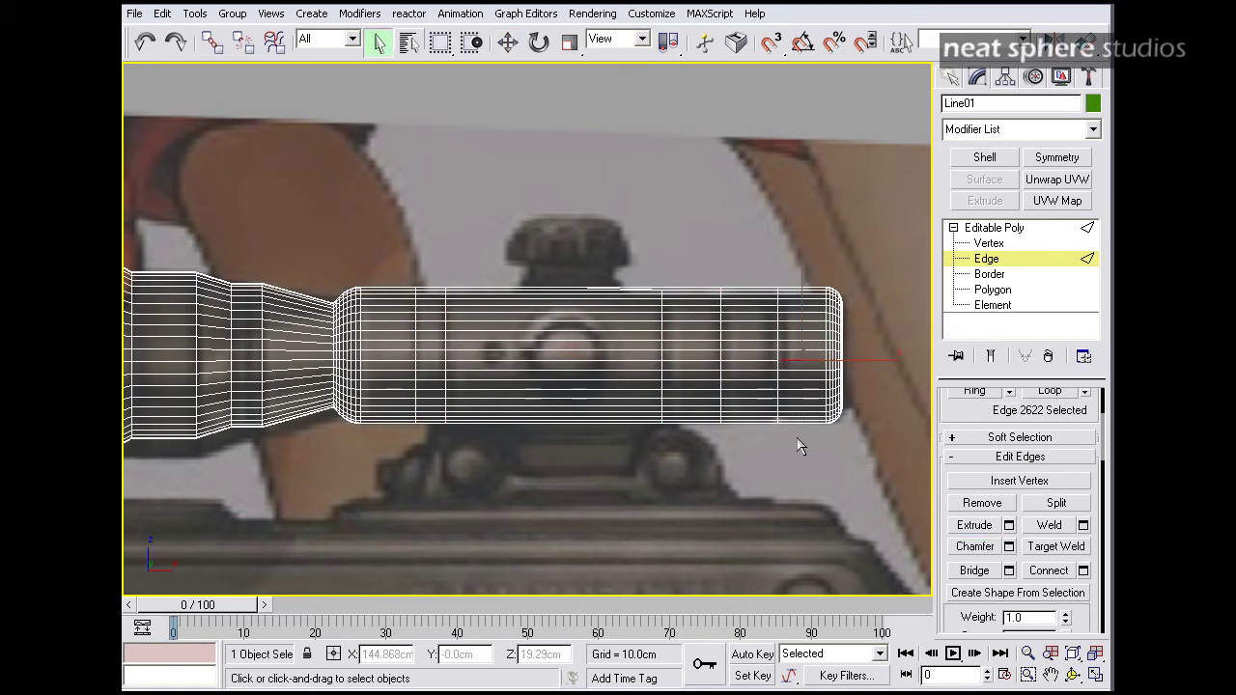
pyautogui.moveTo(799, 439); pyautogui.dragTo(733, 467, button='middle')
pyautogui.hotkey('alt', 'z')
pyautogui.moveTo(743, 465); pyautogui.dragTo(759, 435)
pyautogui.scroll(3, 941, 417)
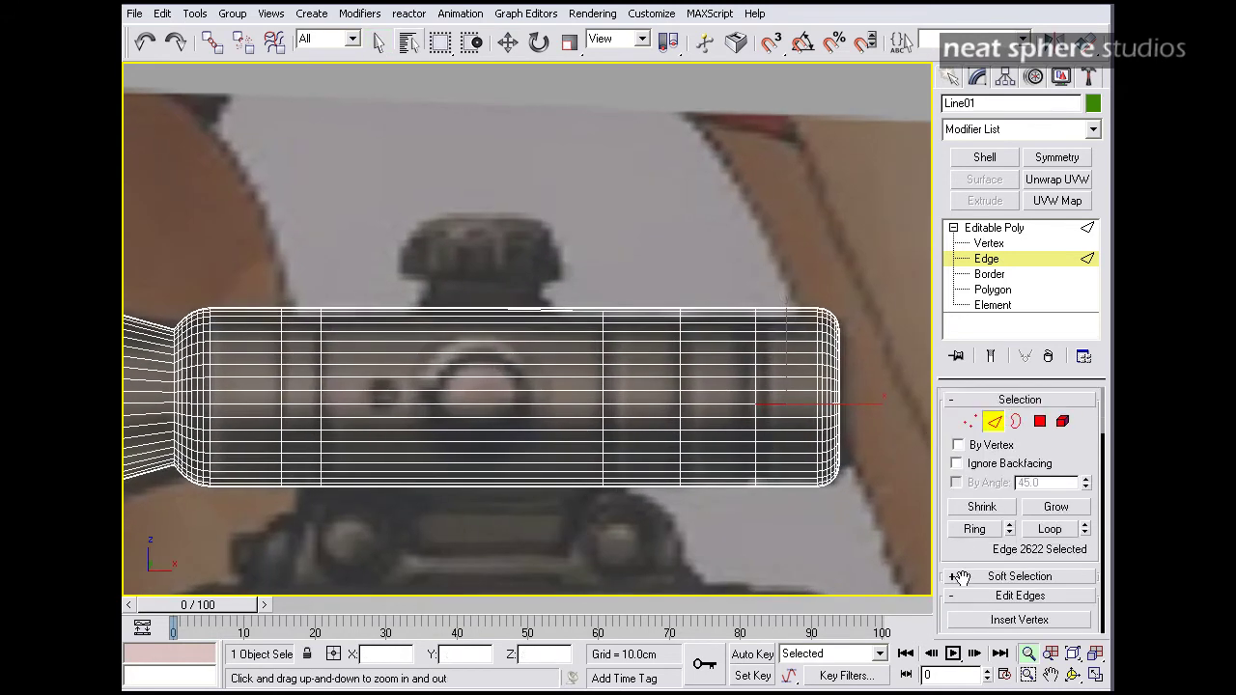
pyautogui.rightClick(873, 417)
pyautogui.click(784, 404)
pyautogui.click(755, 396)
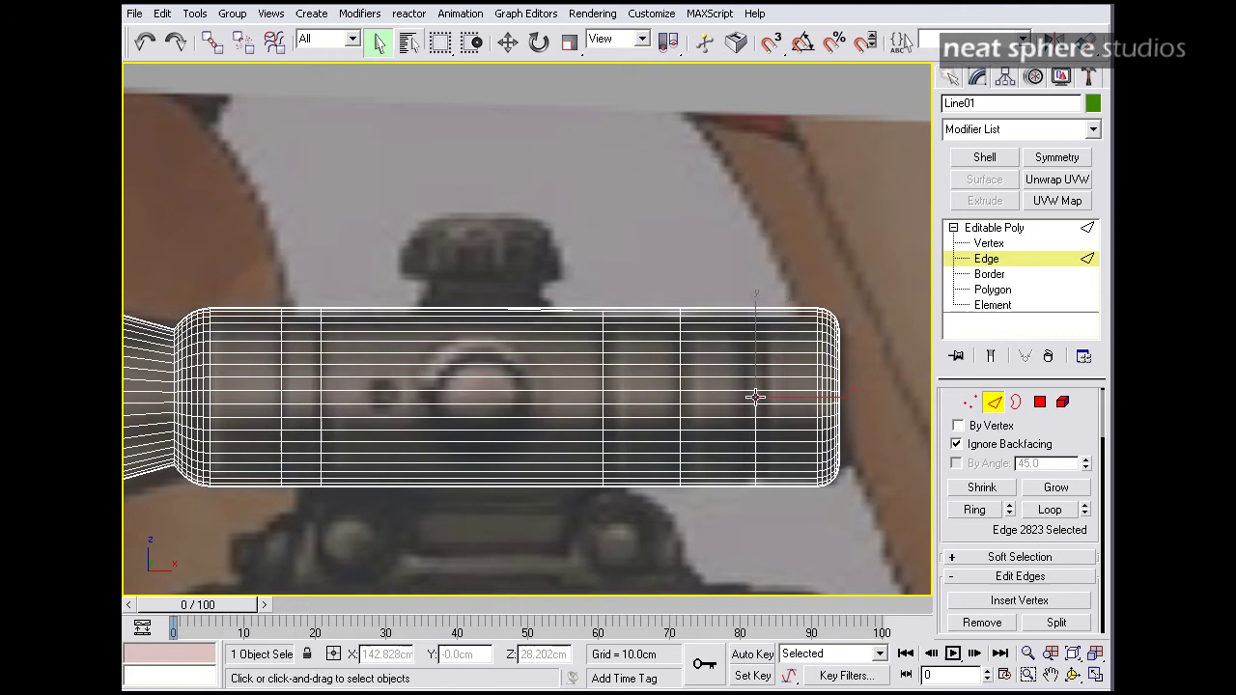
pyautogui.keyDown('ctrl'); pyautogui.click(681, 397); pyautogui.keyUp('ctrl')
pyautogui.scroll(-5, 943, 473)
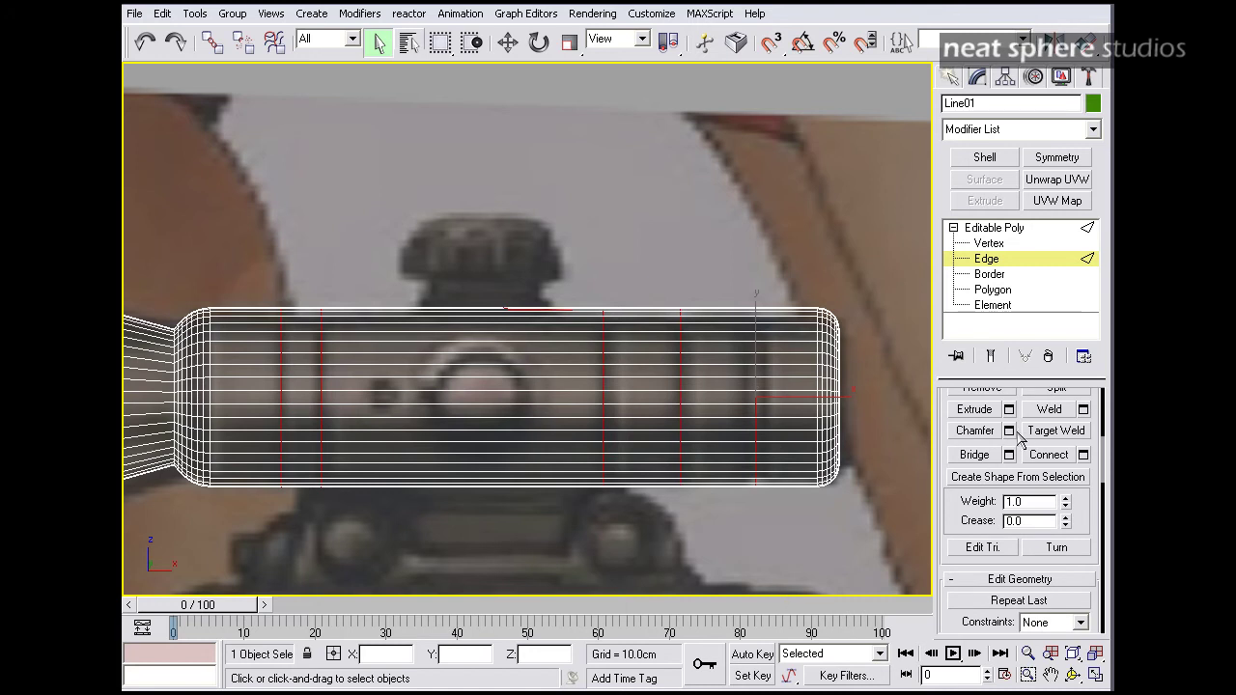
# Try to chamfer the five selected ring loops by 0.296 cm.
pyautogui.click(1009, 431)
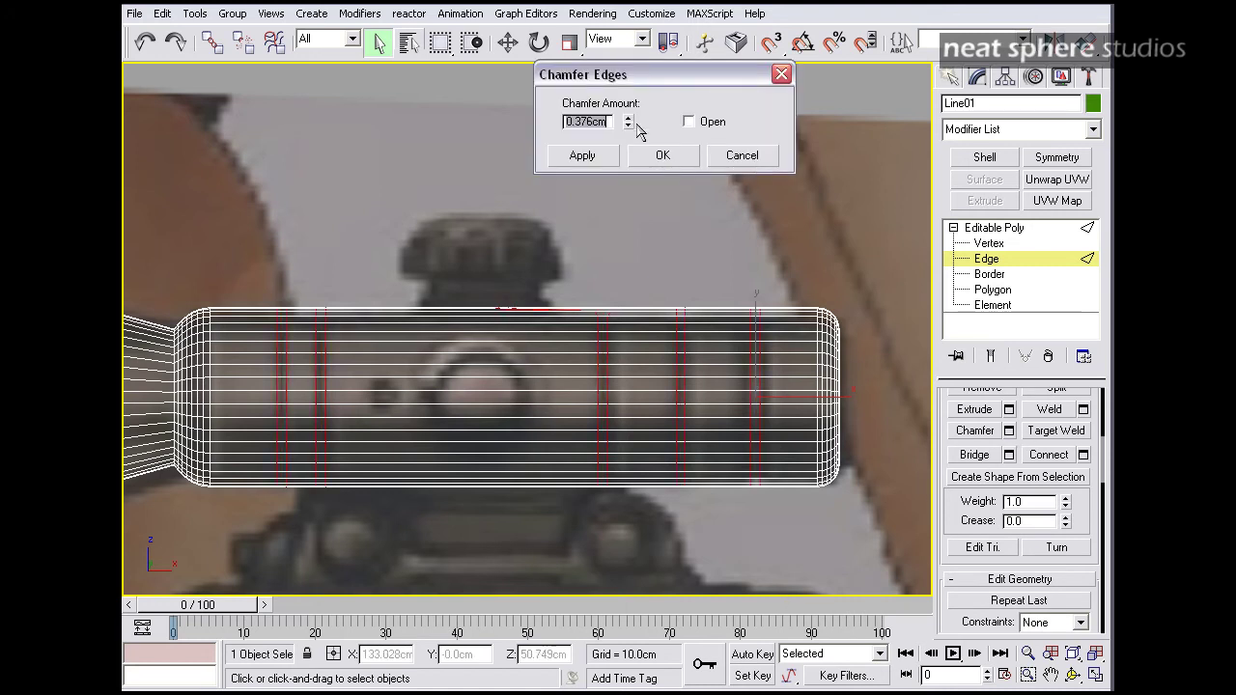
pyautogui.moveTo(627, 129); pyautogui.dragTo(625, 129)
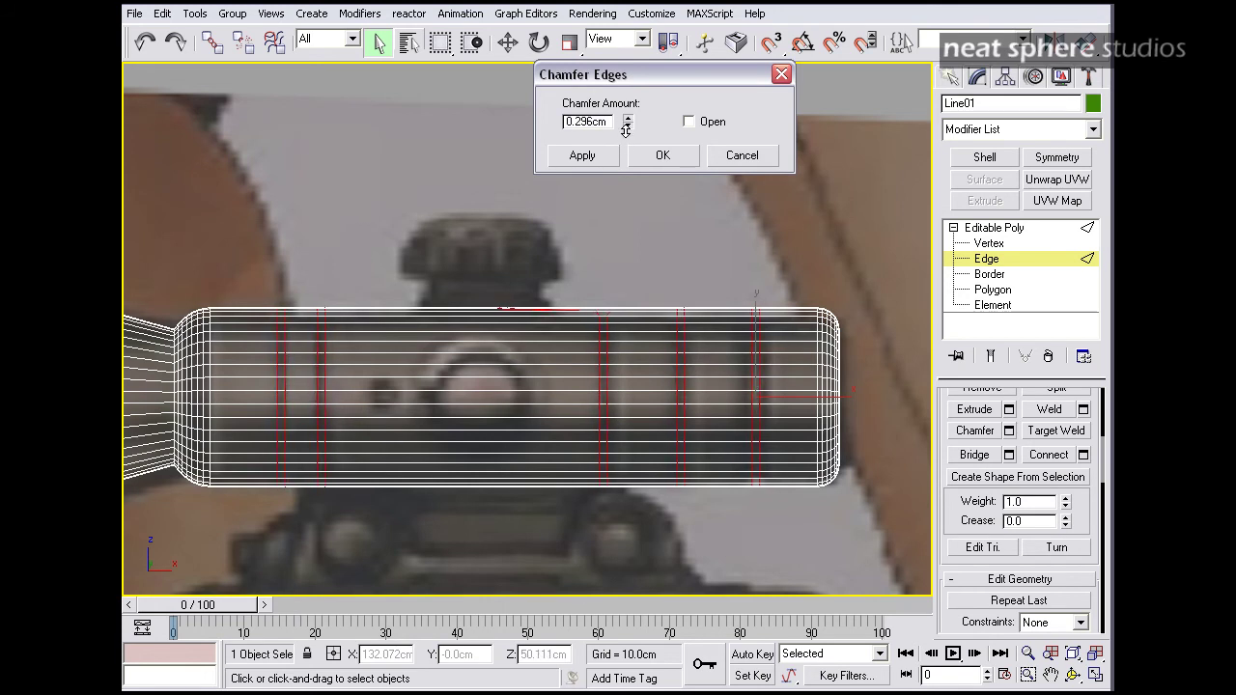
pyautogui.click(726, 163)
# Move the stray top edge of the ring loop behind the turret knob along X into line with its ring.
pyautogui.moveTo(687, 376); pyautogui.dragTo(668, 370, button='middle')
pyautogui.hotkey('alt', 'w')
pyautogui.middleClick(773, 526)
pyautogui.hotkey('alt', 'w')
pyautogui.keyDown('alt'); pyautogui.moveTo(820, 422); pyautogui.dragTo(629, 417, button='middle'); pyautogui.keyUp('alt')
pyautogui.hotkey('alt', 'z')
pyautogui.moveTo(713, 415); pyautogui.dragTo(760, 334)
pyautogui.rightClick(865, 300)
pyautogui.click(867, 293)
pyautogui.moveTo(832, 354); pyautogui.dragTo(620, 345, button='middle')
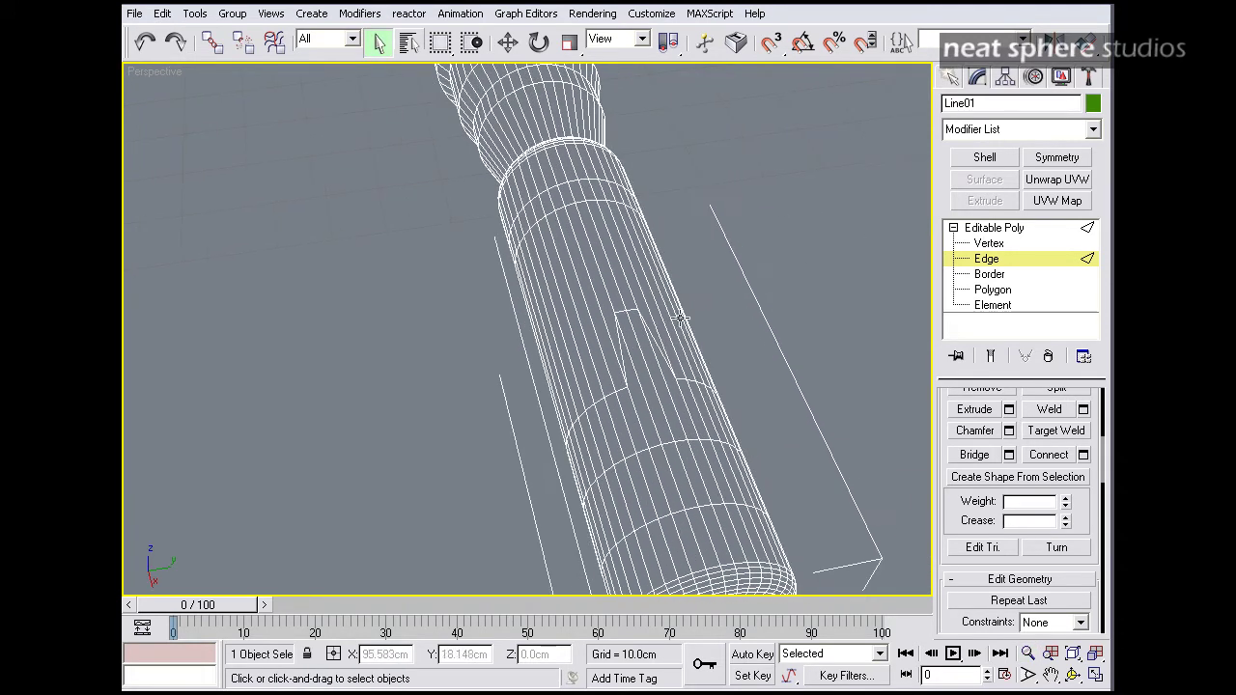
pyautogui.click(628, 314)
pyautogui.press('w')
pyautogui.keyDown('alt'); pyautogui.moveTo(623, 232); pyautogui.dragTo(689, 322, button='middle'); pyautogui.keyUp('alt')
pyautogui.moveTo(680, 313); pyautogui.dragTo(778, 314)
pyautogui.keyDown('alt'); pyautogui.moveTo(777, 314); pyautogui.dragTo(837, 359, button='middle'); pyautogui.keyUp('alt')
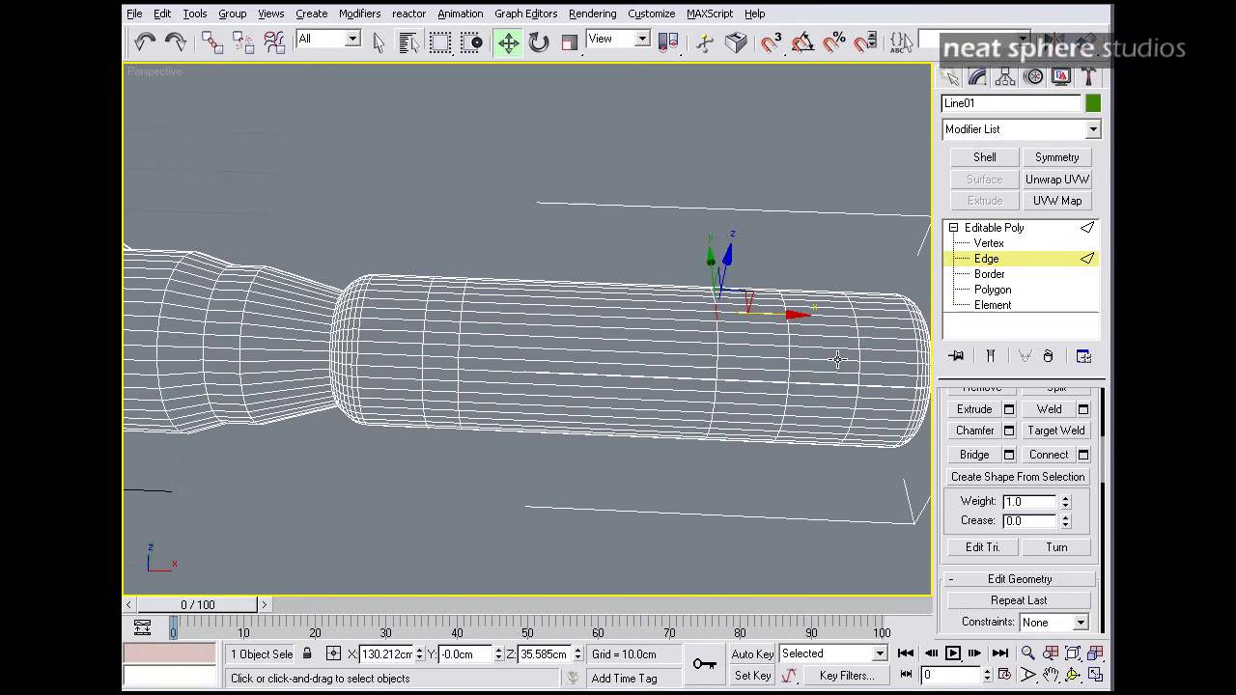
# Select one edge on each of the rear tube's five rings and expand the selection to full edge loops.
pyautogui.click(790, 341)
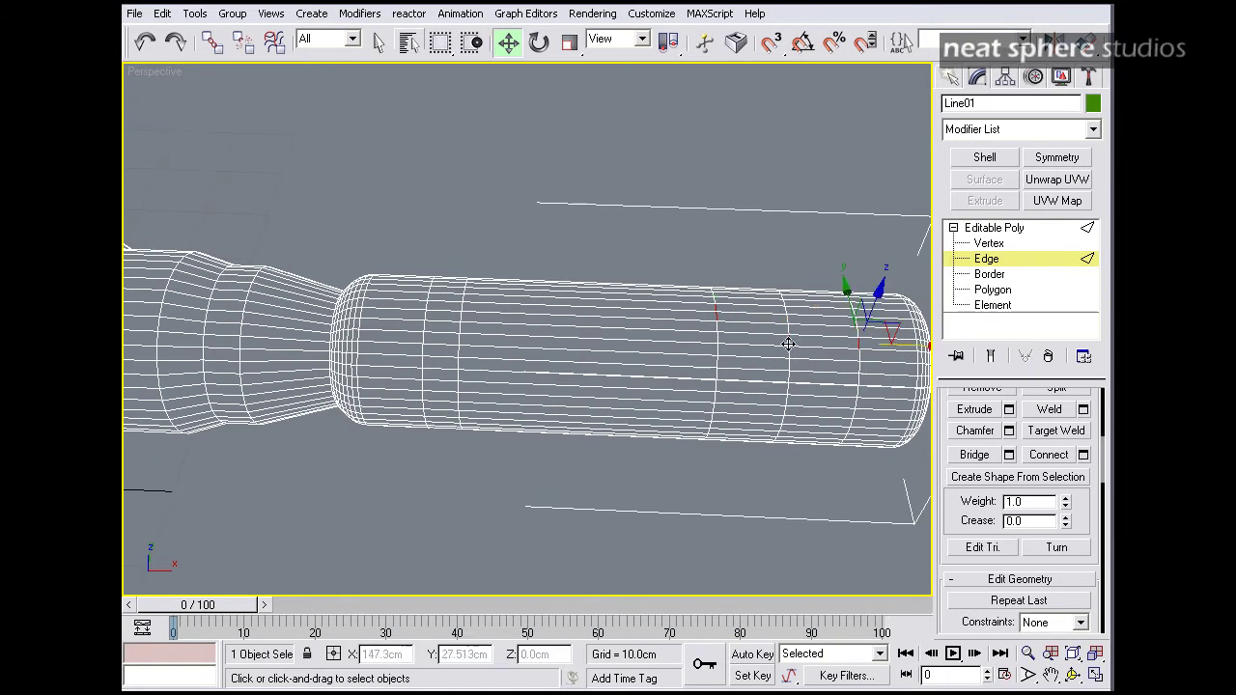
pyautogui.keyDown('ctrl'); pyautogui.click(460, 329); pyautogui.keyUp('ctrl')
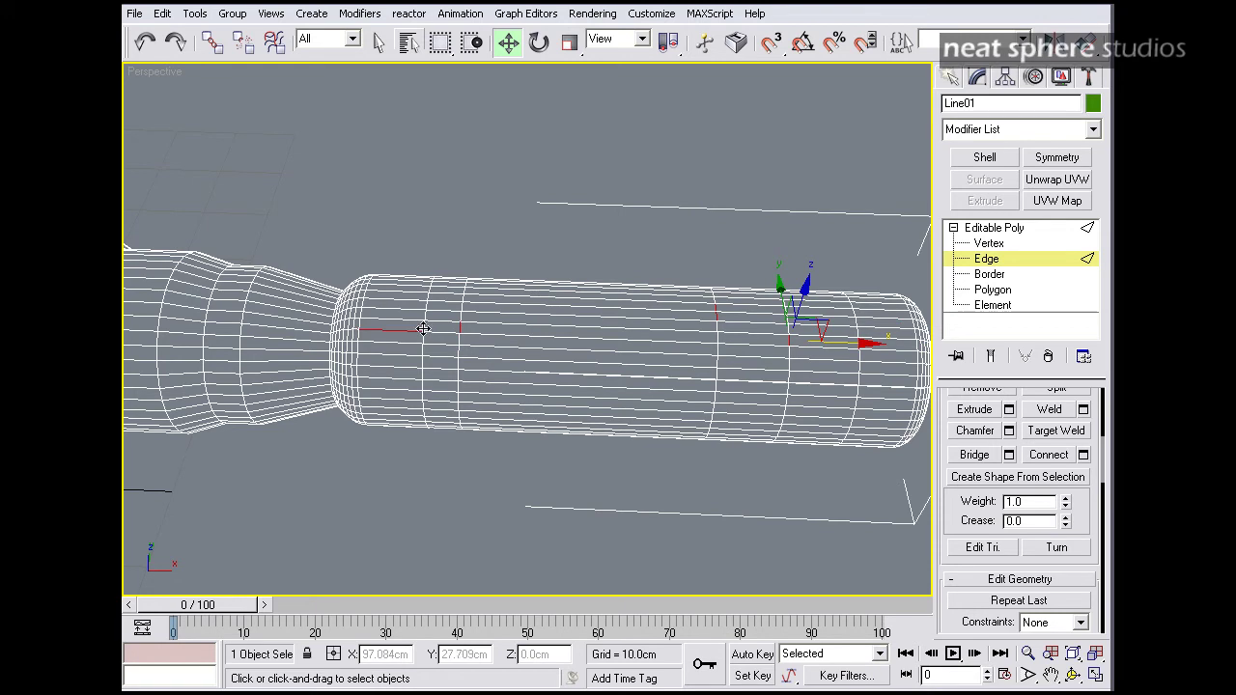
pyautogui.keyDown('ctrl'); pyautogui.click(416, 330); pyautogui.keyUp('ctrl')
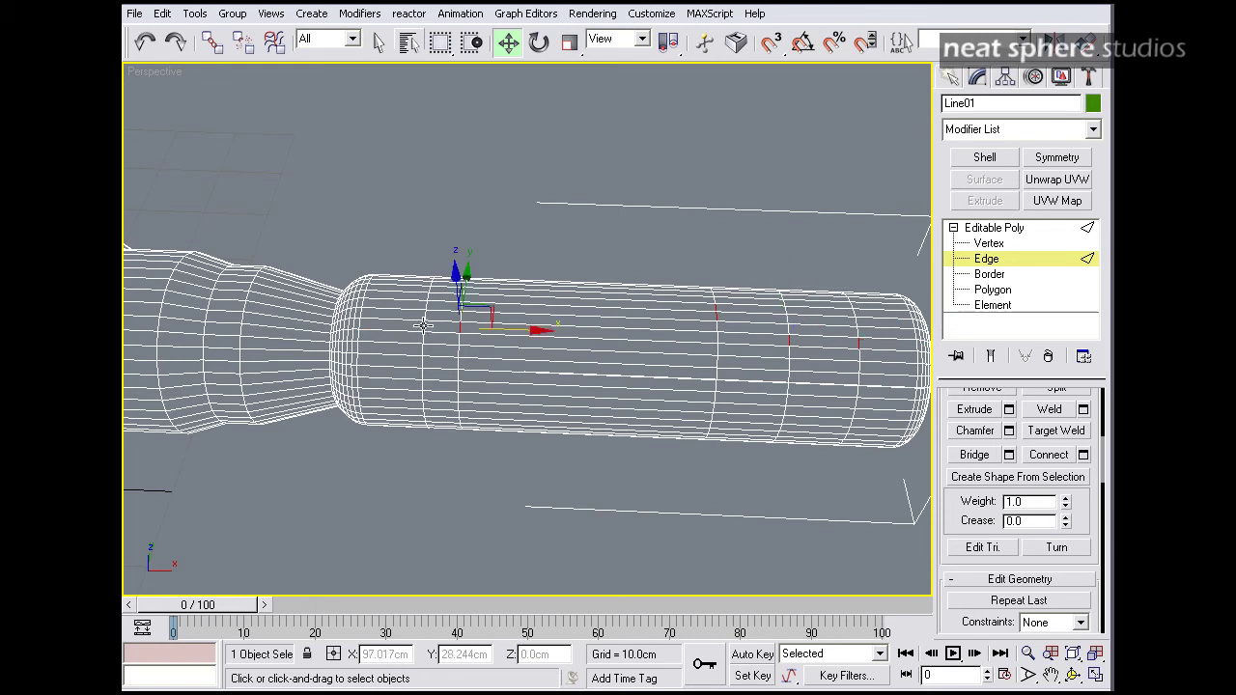
pyautogui.keyDown('ctrl'); pyautogui.click(425, 333); pyautogui.keyUp('ctrl')
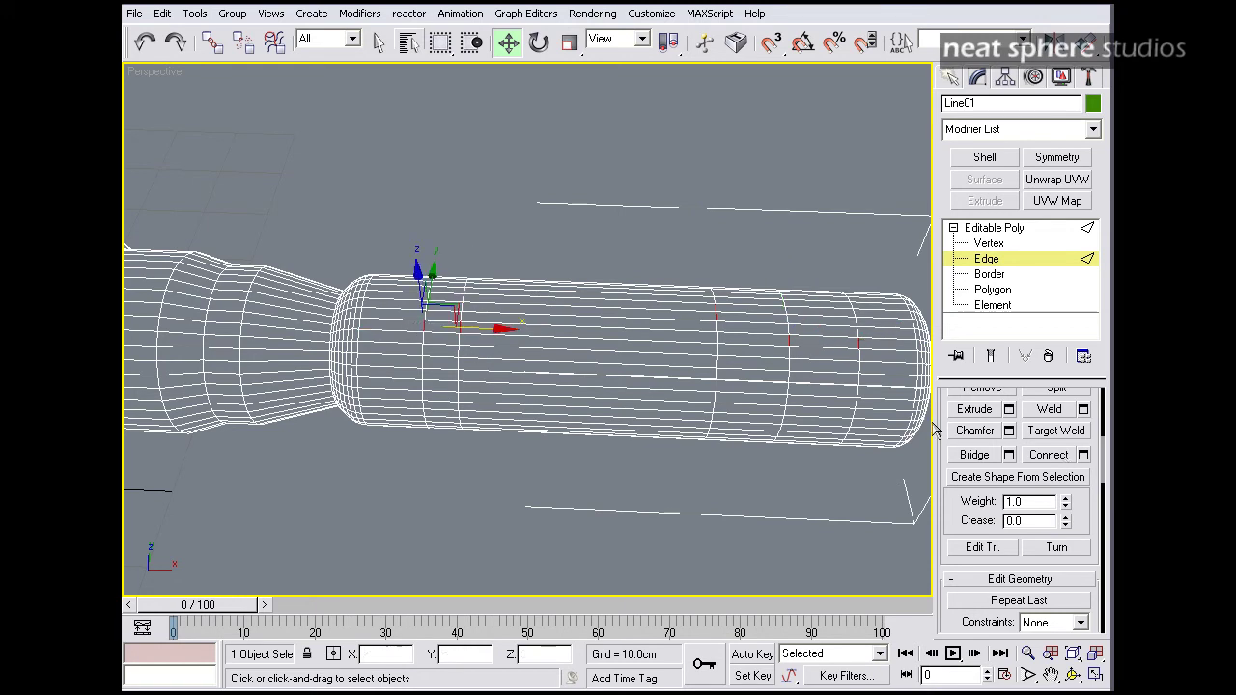
pyautogui.scroll(5, 941, 406)
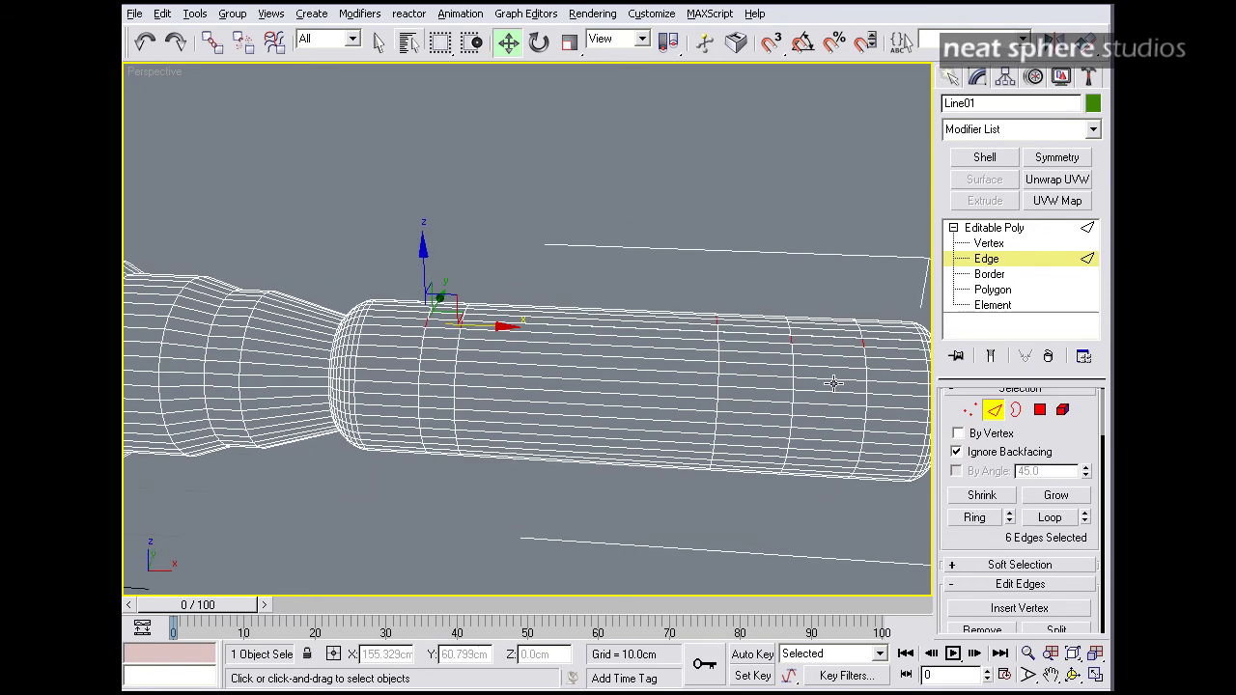
pyautogui.click(1050, 517)
# Chamfer the five selected ring loops by 0.296 cm.
pyautogui.keyDown('alt'); pyautogui.moveTo(898, 424); pyautogui.dragTo(807, 330, button='middle'); pyautogui.keyUp('alt')
pyautogui.scroll(-5, 954, 546)
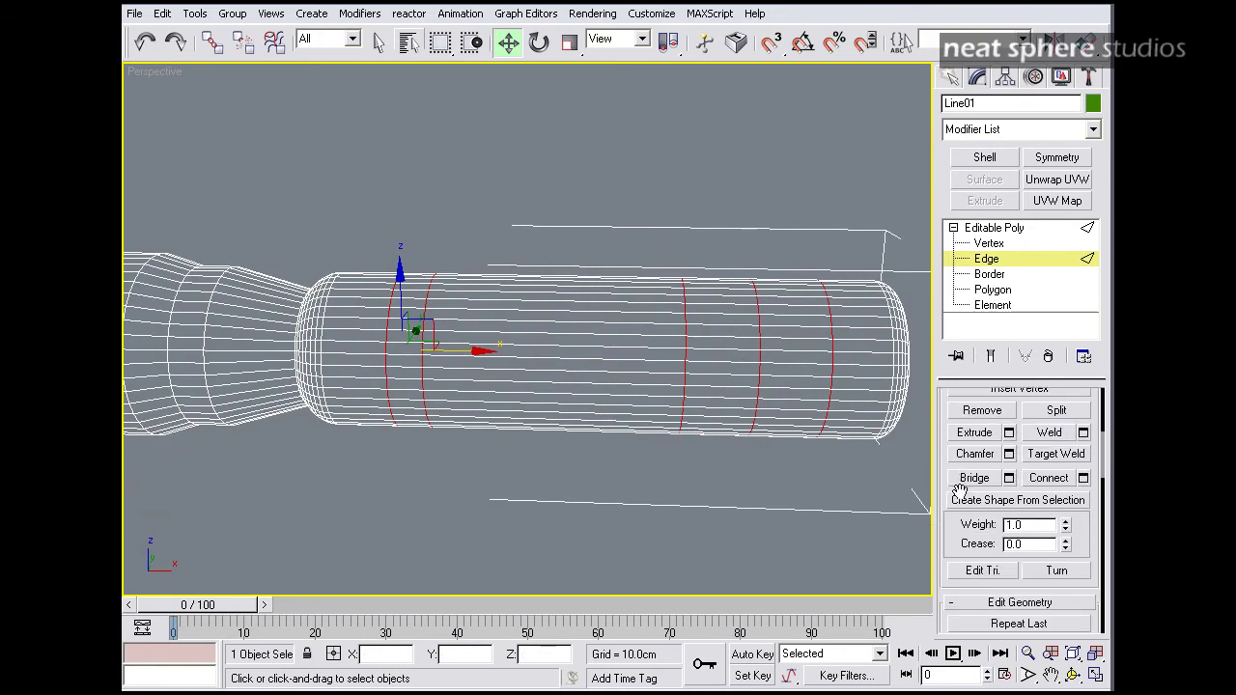
pyautogui.click(1009, 454)
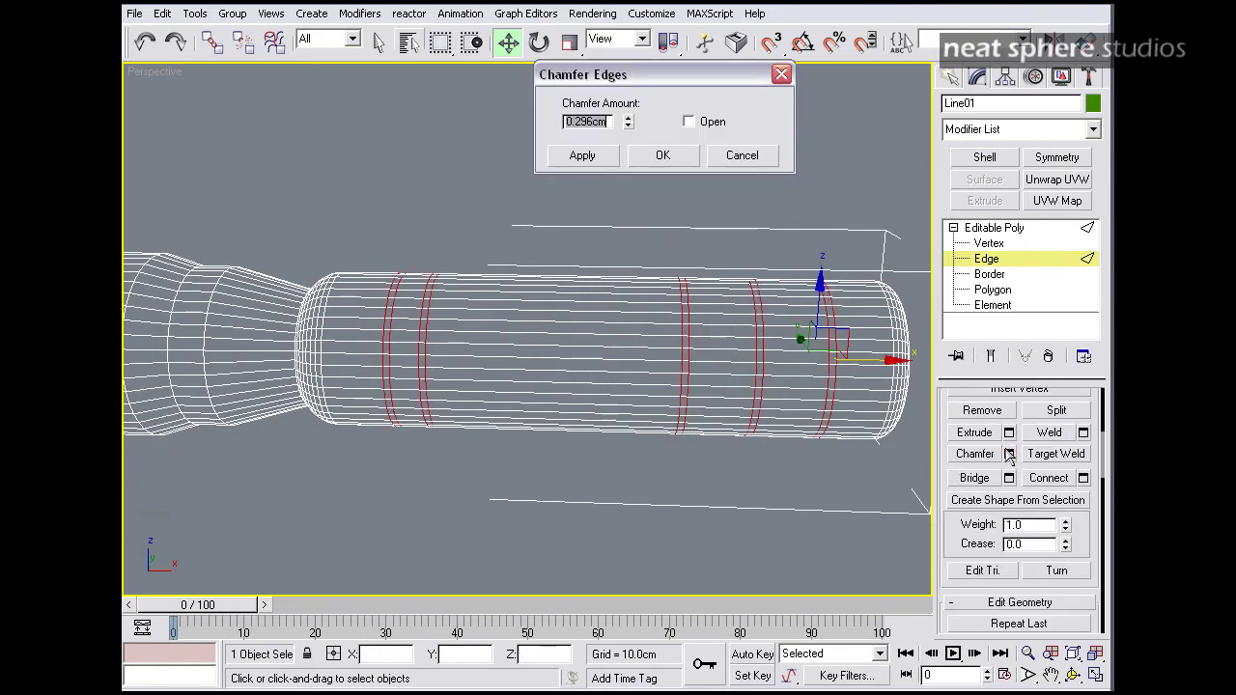
pyautogui.click(663, 157)
# Shift the two chamfered vertex rings behind the turret knob along X toward the blueprint's ring lines.
pyautogui.hotkey('alt', 'w')
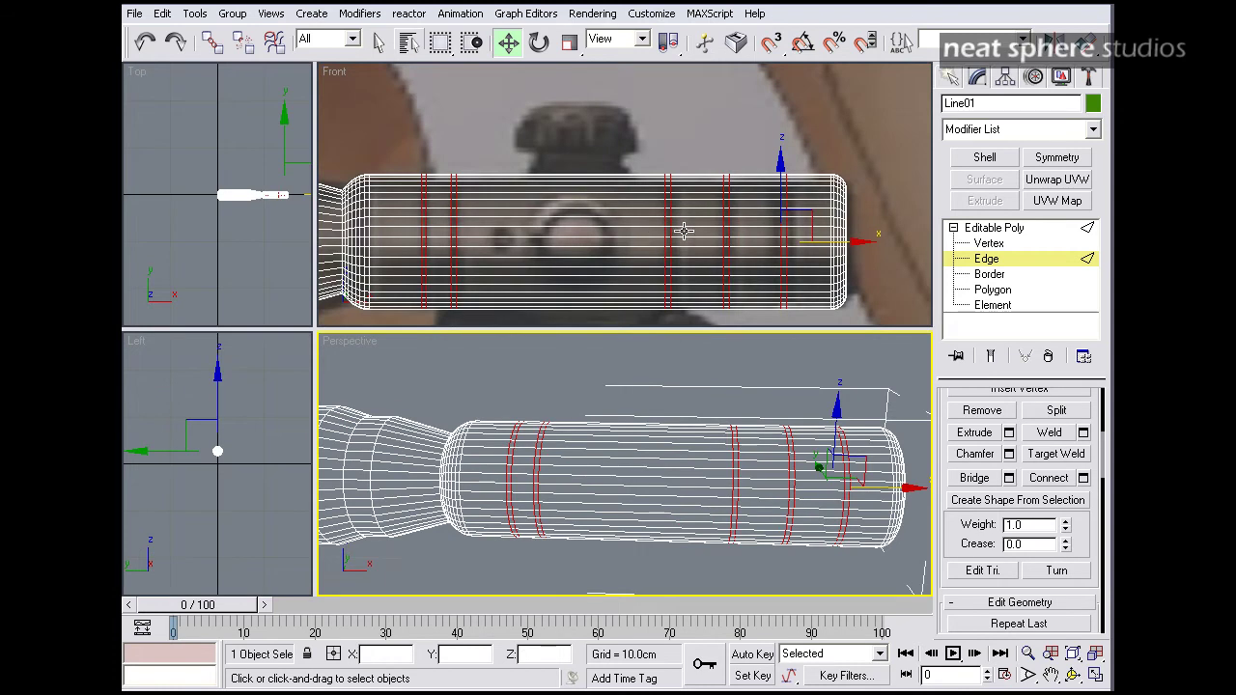
pyautogui.click(987, 243)
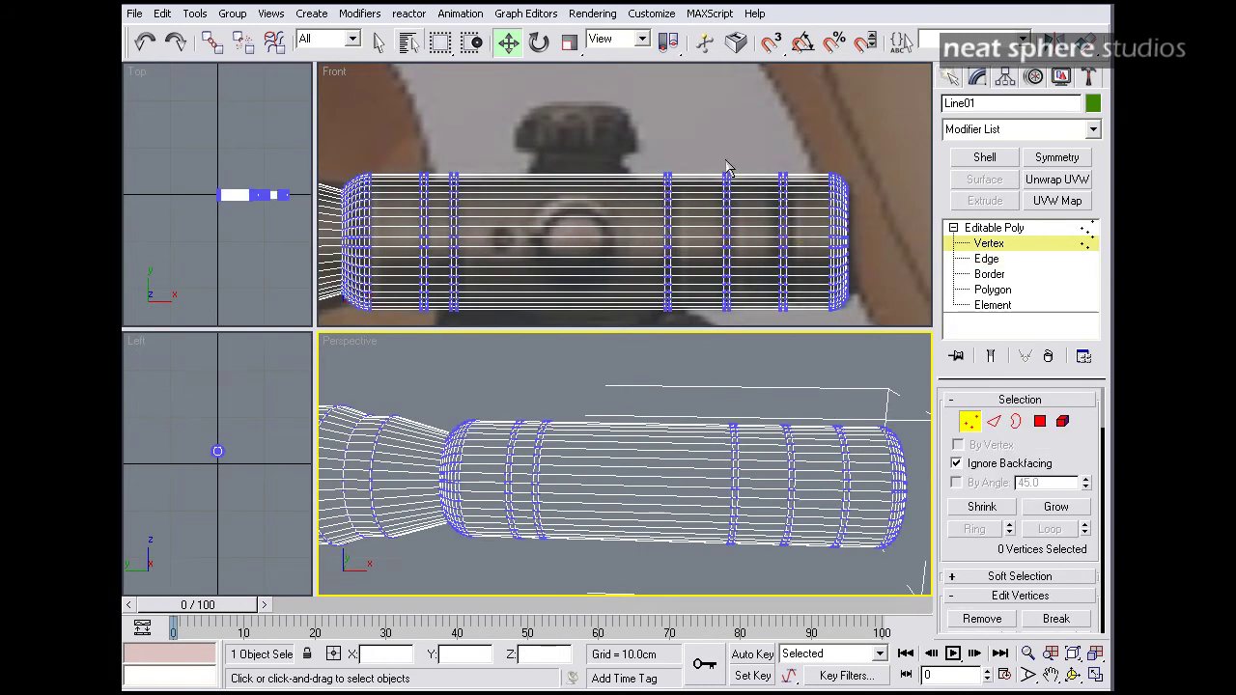
pyautogui.moveTo(720, 167); pyautogui.dragTo(670, 124, button='middle')
pyautogui.moveTo(659, 112); pyautogui.dragTo(687, 283)
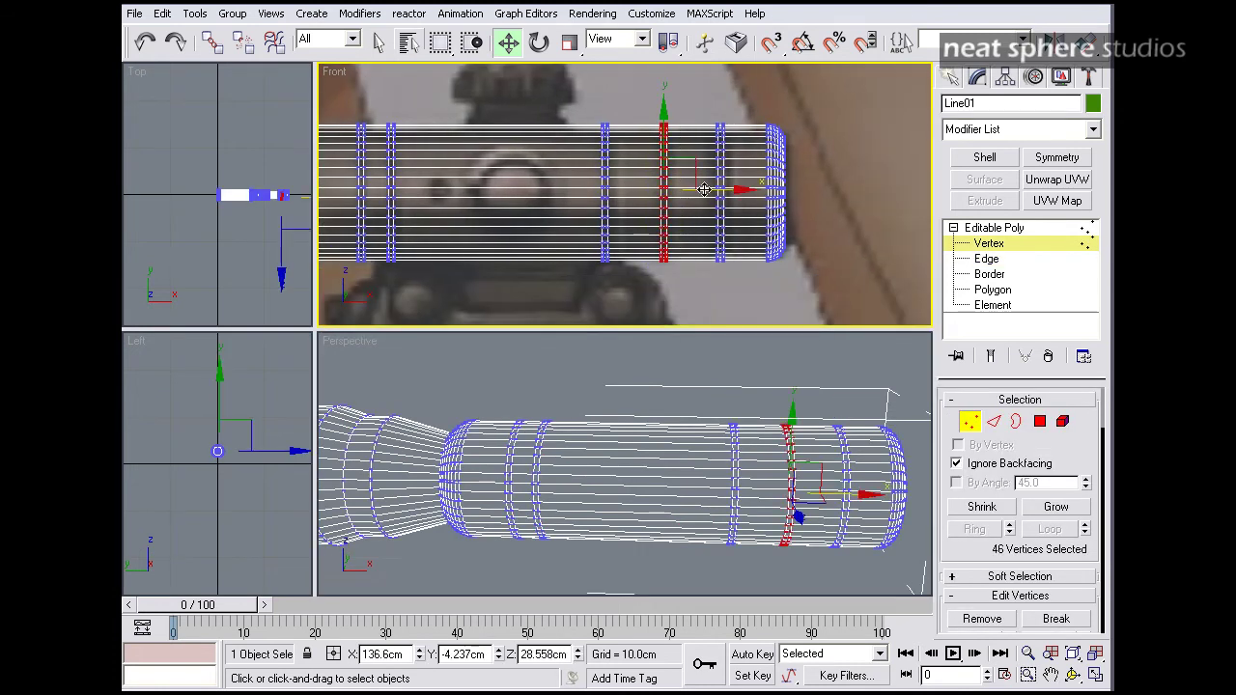
pyautogui.moveTo(704, 189); pyautogui.dragTo(640, 285)
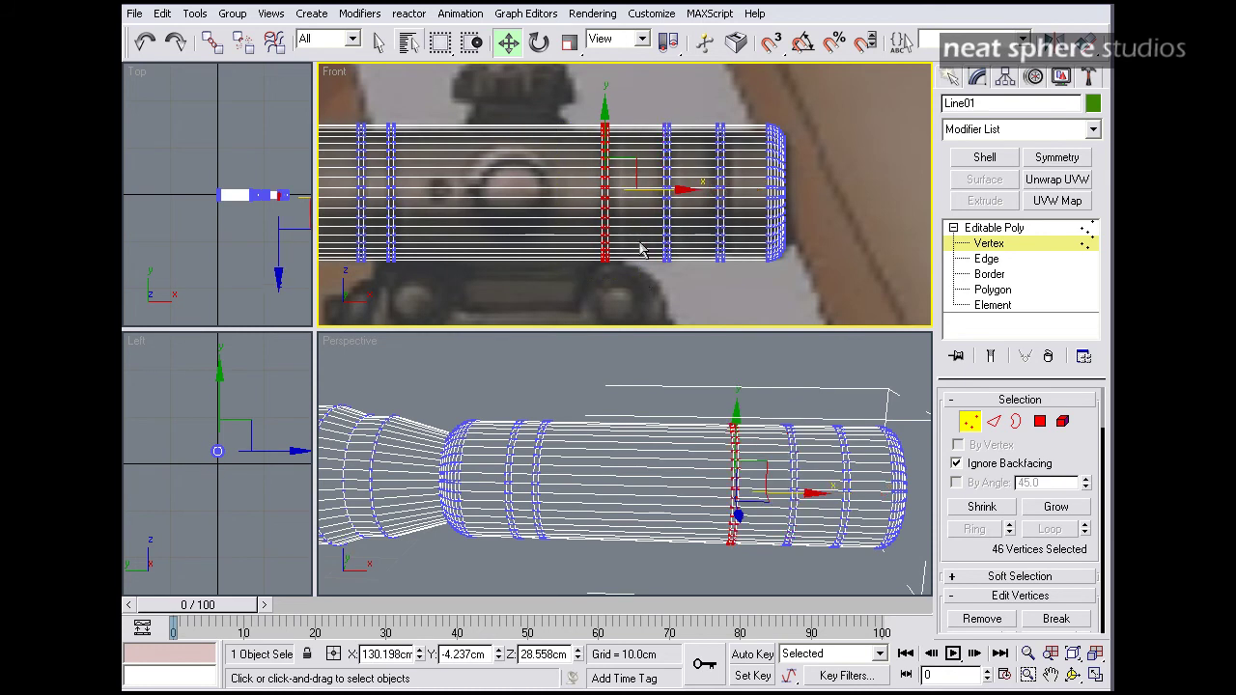
pyautogui.moveTo(647, 190); pyautogui.dragTo(649, 189)
# Spread the rearmost chamfered vertex ring pair apart along X to match the dark band on the blueprint.
pyautogui.moveTo(490, 233)
pyautogui.mouseDown(button='middle')
pyautogui.moveTo(618, 241)
pyautogui.moveTo(472, 238)
pyautogui.mouseUp(button='middle')
pyautogui.moveTo(708, 234); pyautogui.dragTo(649, 167, button='middle')
pyautogui.scroll(2, 623, 241)
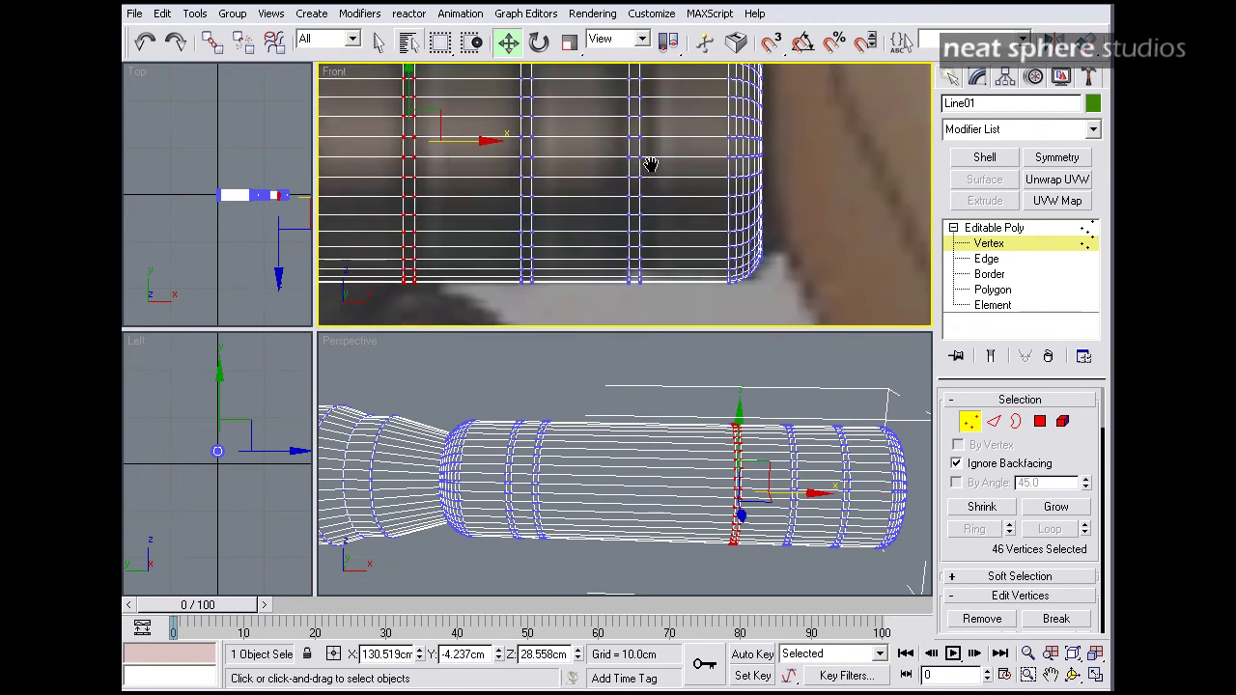
pyautogui.scroll(-1, 645, 172)
pyautogui.hotkey('alt', 'w')
pyautogui.moveTo(632, 295); pyautogui.dragTo(683, 293, button='middle')
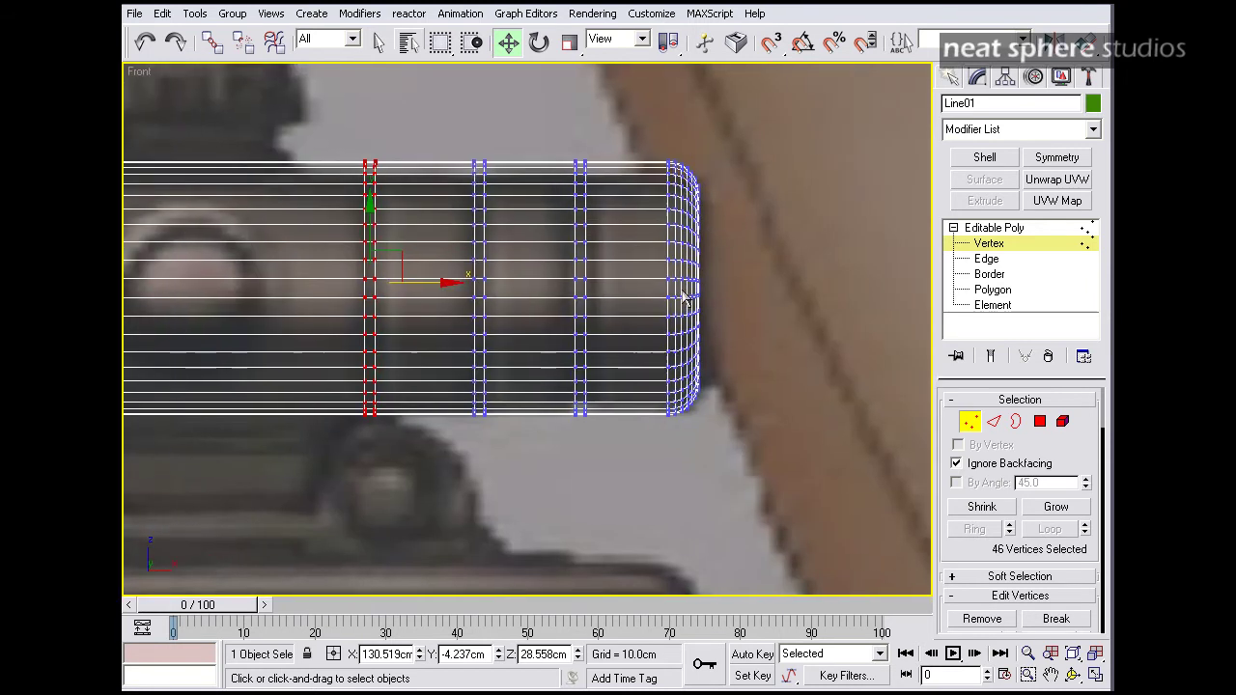
pyautogui.moveTo(544, 145); pyautogui.dragTo(581, 500)
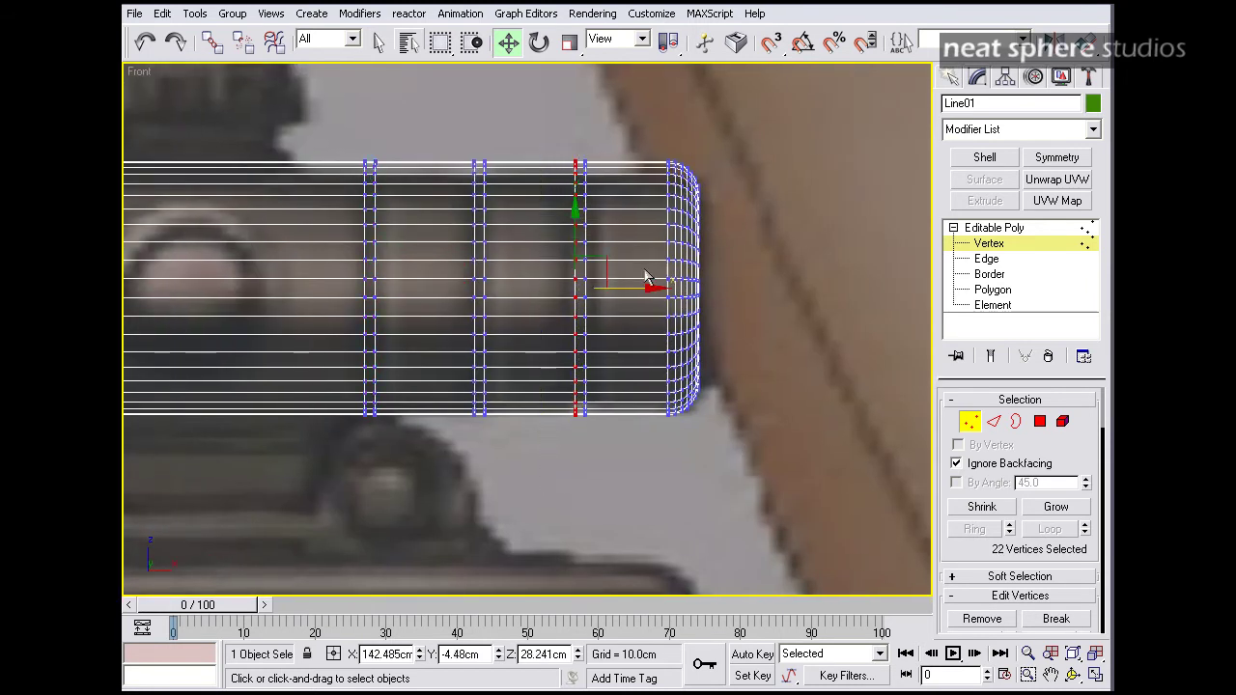
pyautogui.moveTo(636, 290); pyautogui.dragTo(626, 290)
pyautogui.moveTo(620, 147); pyautogui.dragTo(582, 453)
pyautogui.moveTo(635, 290); pyautogui.dragTo(646, 290)
pyautogui.click(684, 295)
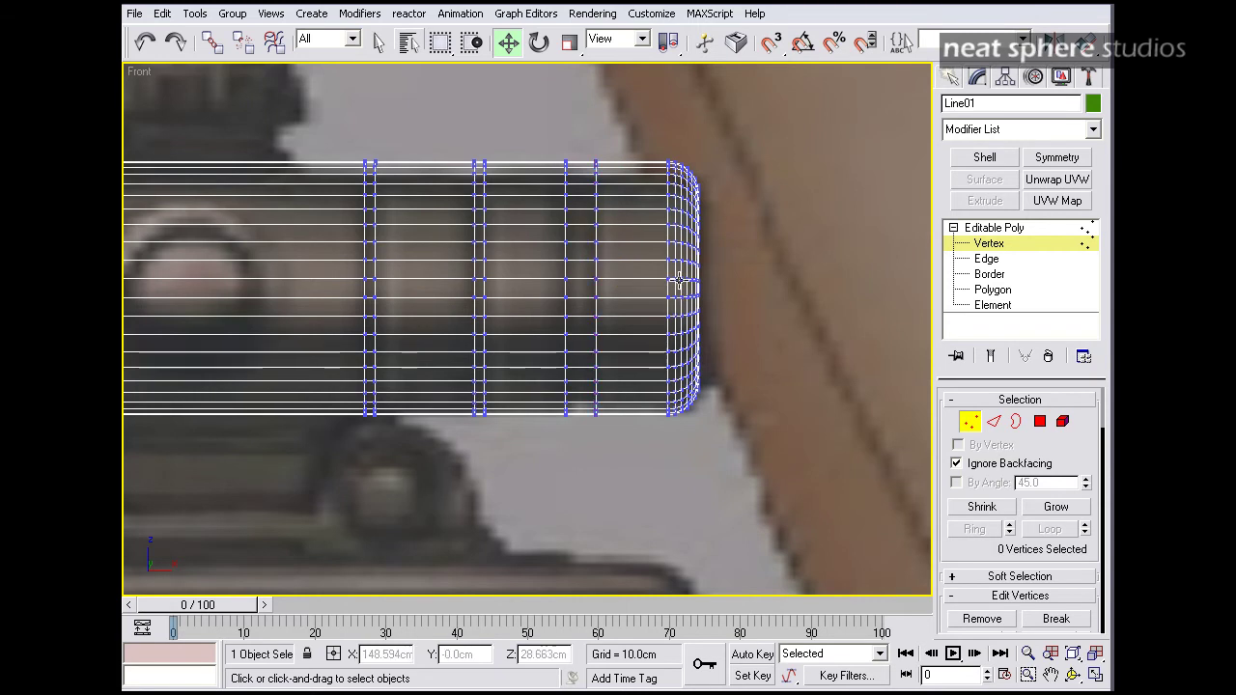
# Undo the vertex ring moves while keeping the chamfer on the ring loops.
pyautogui.click(993, 421)
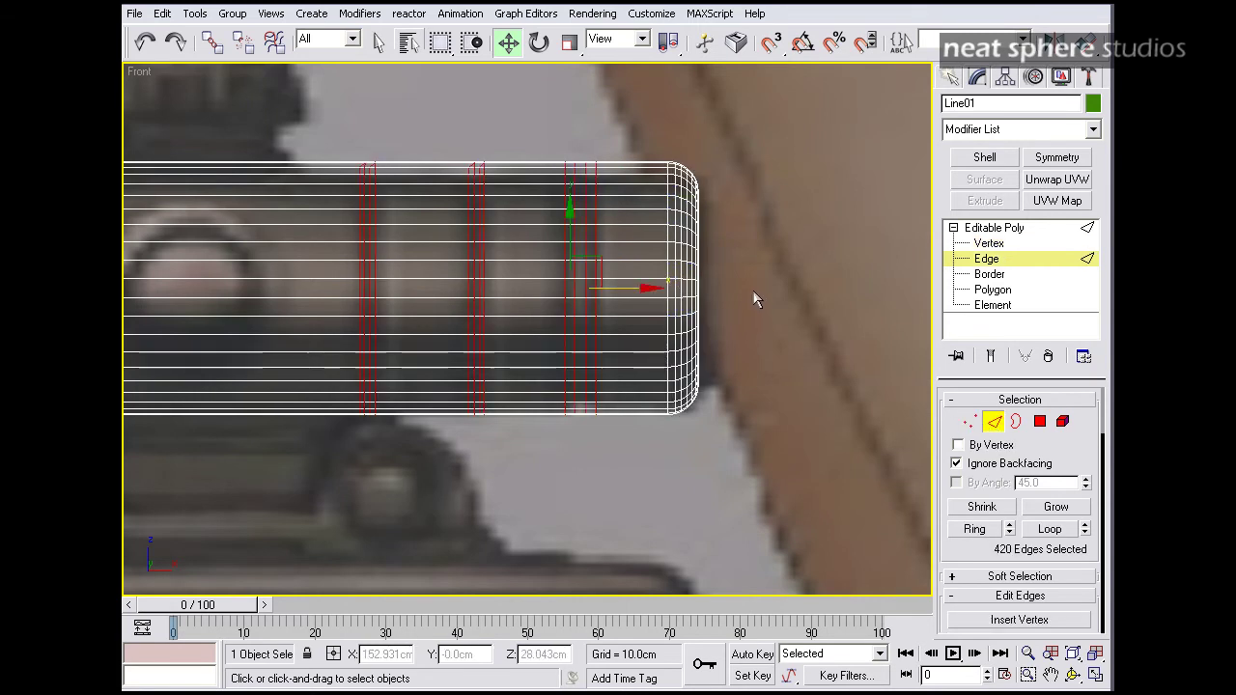
pyautogui.hotkey('ctrl', 'z')
pyautogui.hotkey('ctrl', 'z')
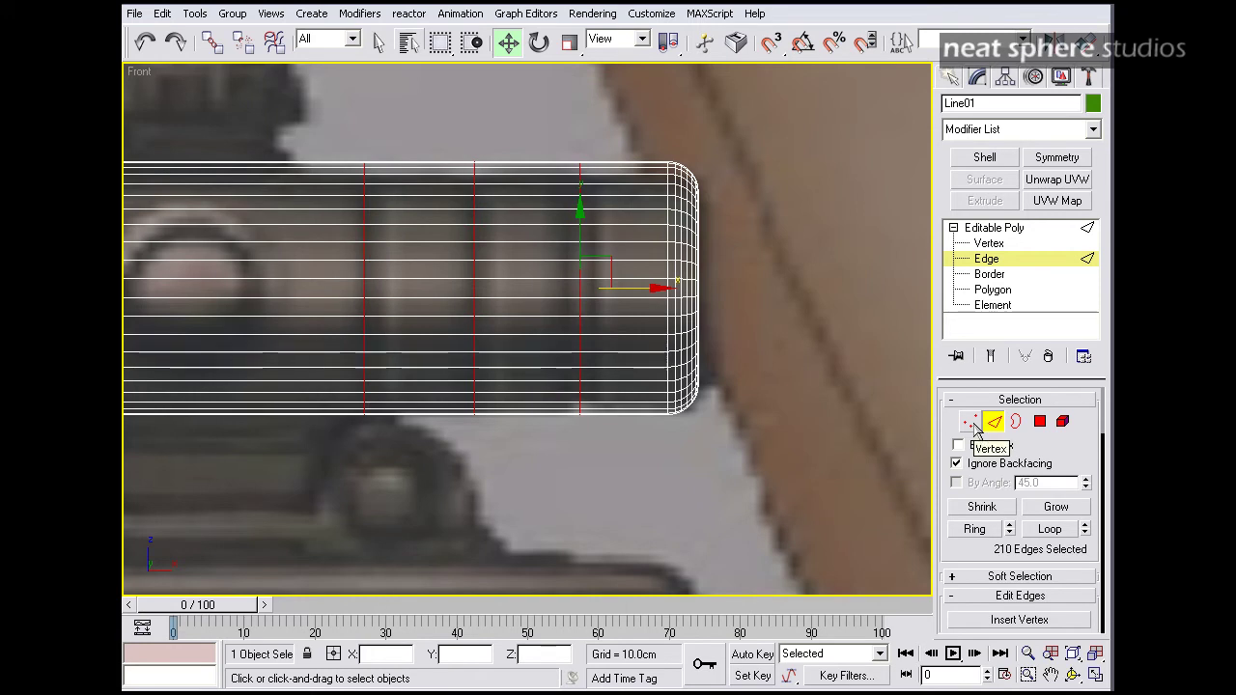
pyautogui.click(175, 42)
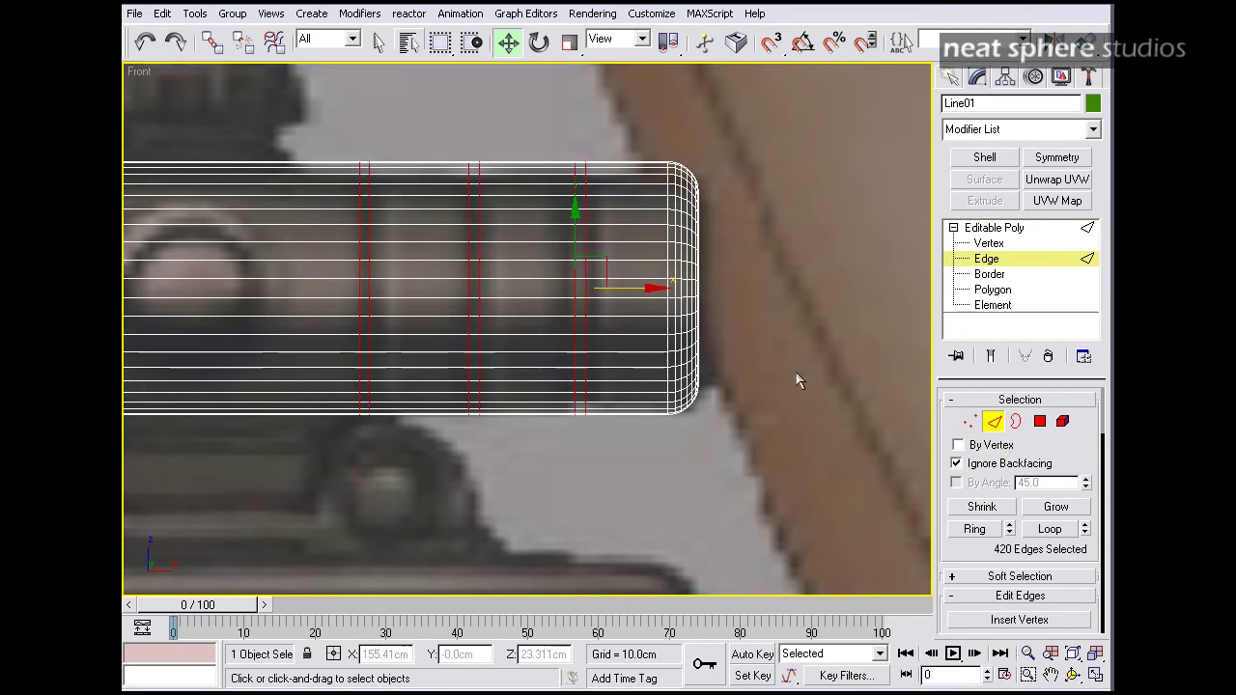
# Turn off Ignore Backfacing for vertices and move the second chamfered ring from the rear end along X onto its blueprint line.
pyautogui.click(969, 422)
pyautogui.click(956, 464)
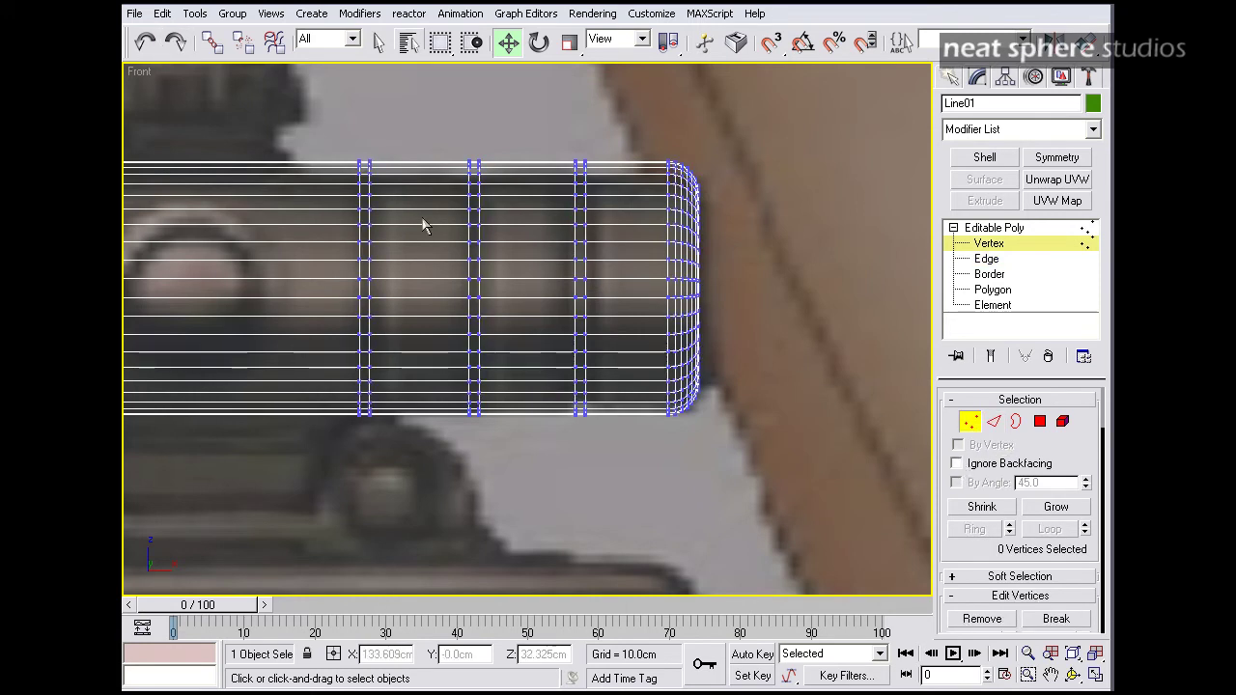
pyautogui.moveTo(436, 222); pyautogui.dragTo(801, 248, button='middle')
pyautogui.moveTo(435, 207); pyautogui.dragTo(296, 143, button='middle')
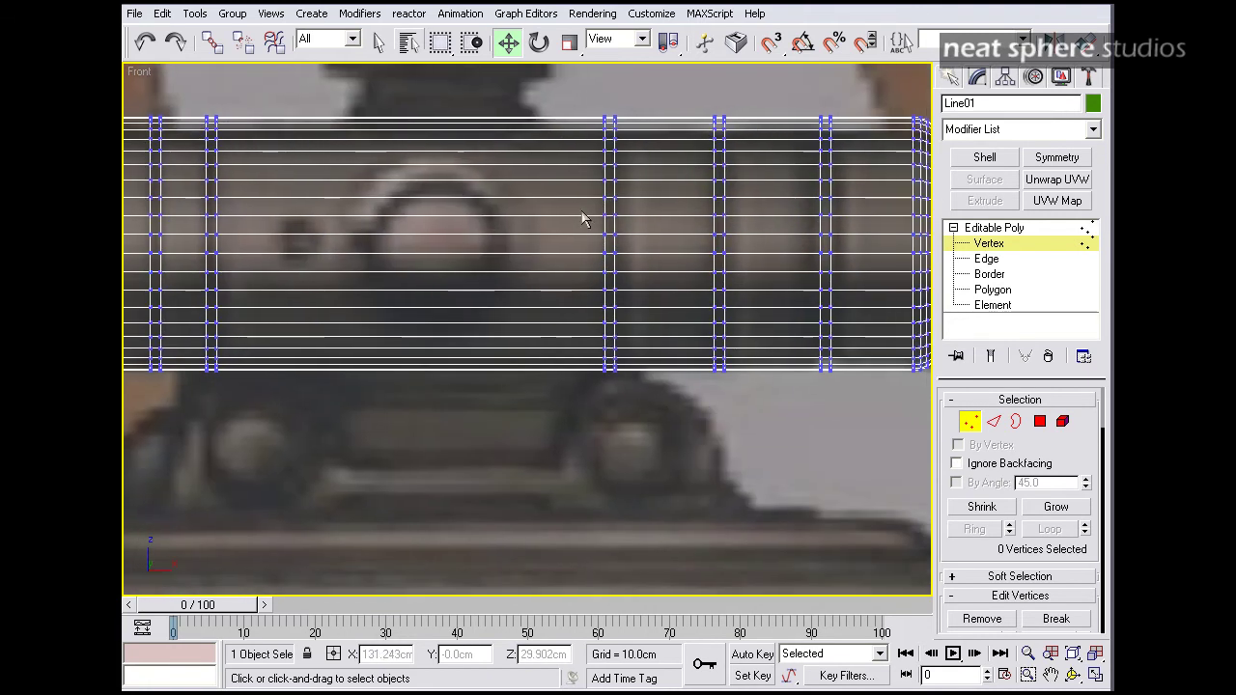
pyautogui.moveTo(678, 219); pyautogui.dragTo(605, 231, button='middle')
pyautogui.moveTo(627, 110); pyautogui.dragTo(705, 429)
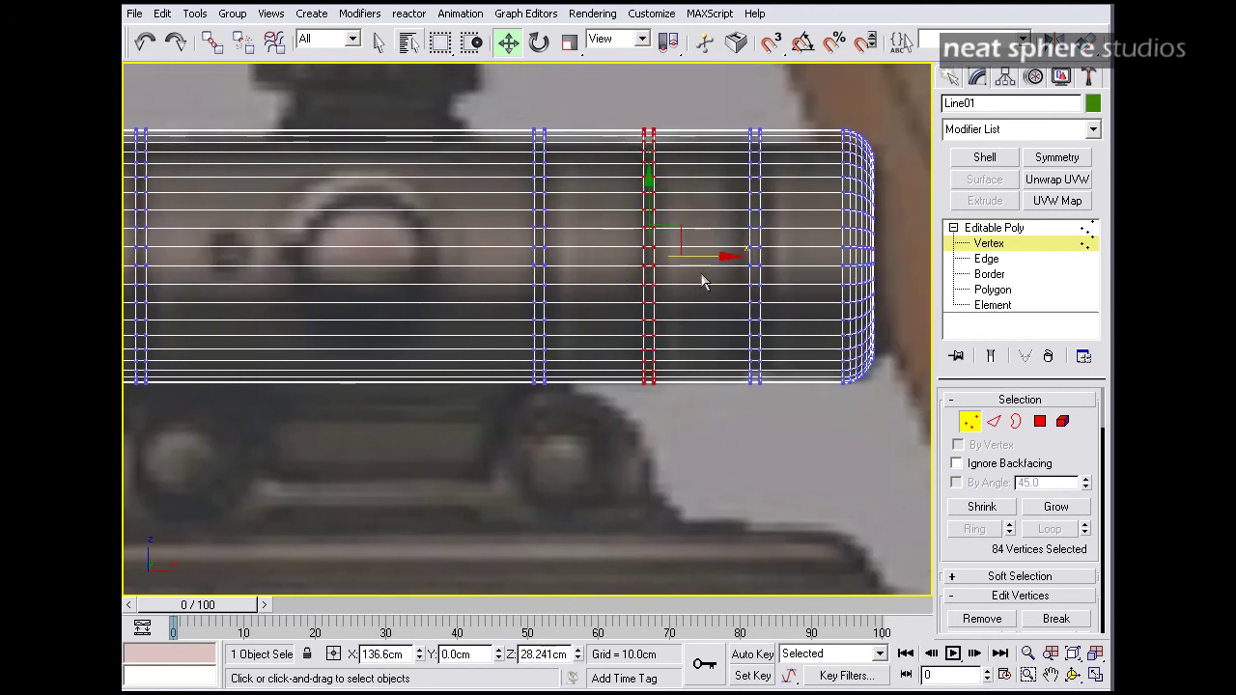
pyautogui.moveTo(693, 255); pyautogui.dragTo(697, 255)
# Move the rearmost ring pair's two vertex loops apart along X to match the width of the blueprint's dark band.
pyautogui.moveTo(705, 91); pyautogui.dragTo(757, 433)
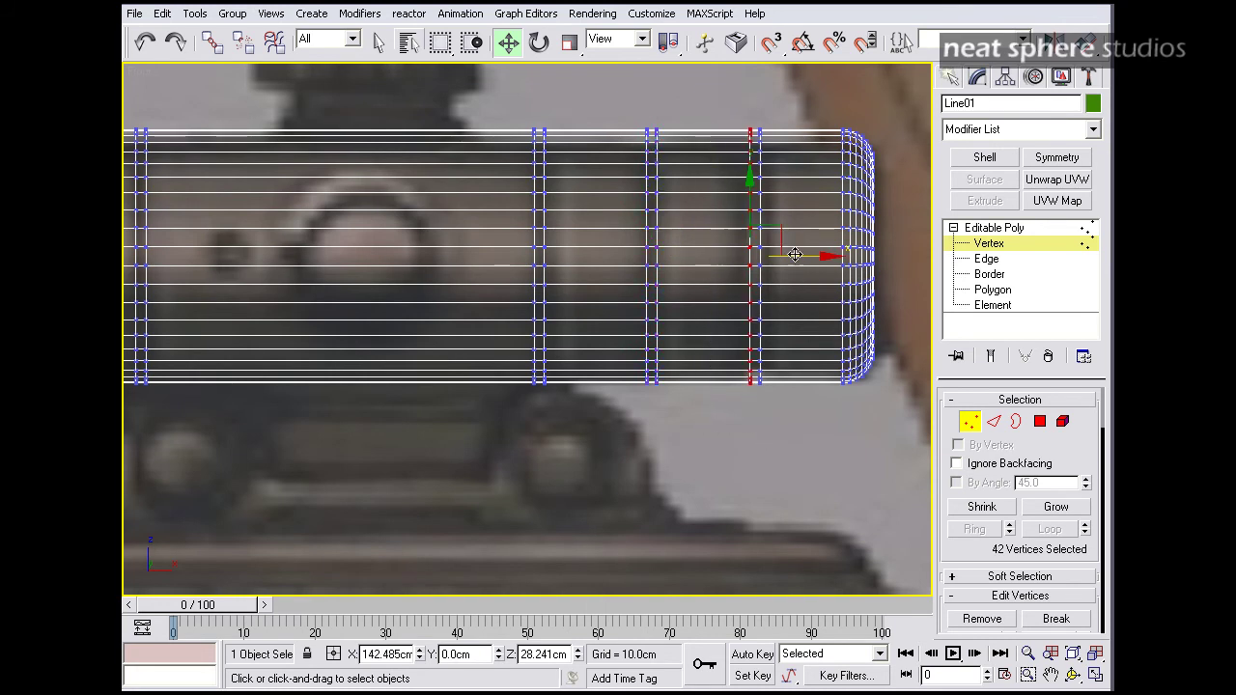
pyautogui.moveTo(794, 254); pyautogui.dragTo(787, 255)
pyautogui.moveTo(792, 107); pyautogui.dragTo(754, 425)
pyautogui.moveTo(811, 255); pyautogui.dragTo(823, 255)
# Align the chamfered vertex rings on either side of the turret knob with the blueprint's lines along X.
pyautogui.moveTo(568, 465); pyautogui.dragTo(567, 461)
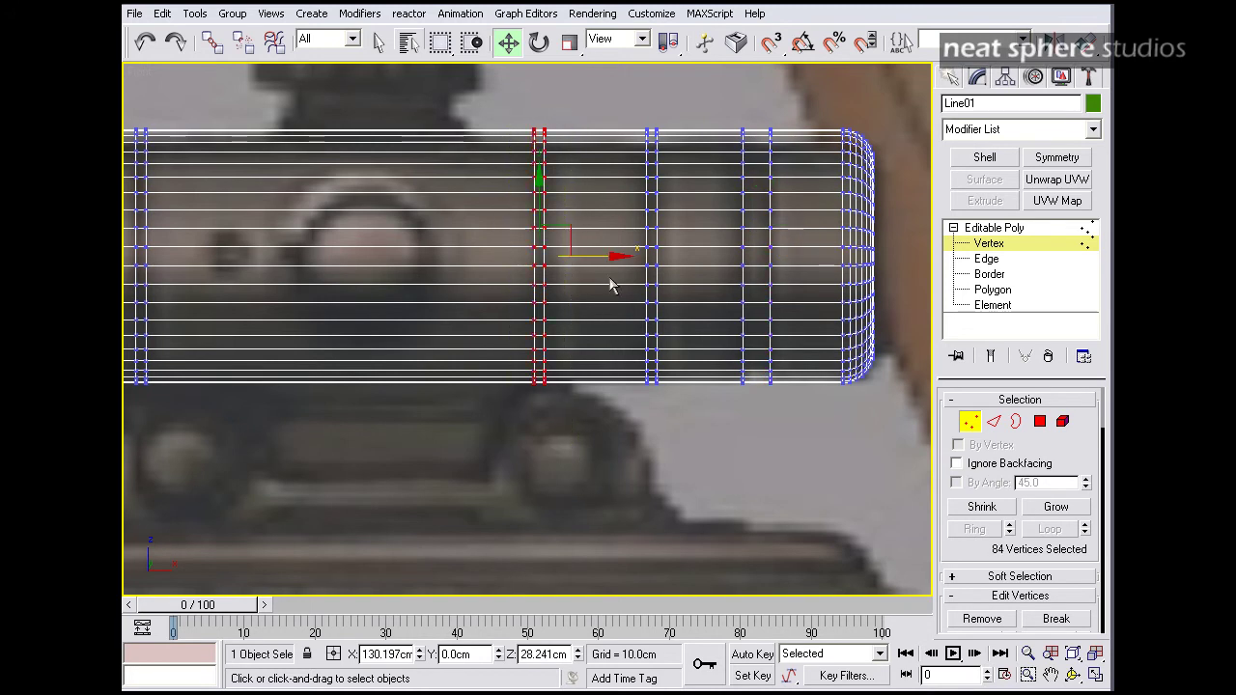
pyautogui.moveTo(601, 255); pyautogui.dragTo(595, 255)
pyautogui.moveTo(245, 377); pyautogui.dragTo(513, 367, button='middle')
pyautogui.moveTo(397, 446); pyautogui.dragTo(392, 490)
pyautogui.keyDown('ctrl'); pyautogui.moveTo(463, 94); pyautogui.dragTo(404, 434); pyautogui.keyUp('ctrl')
pyautogui.moveTo(463, 254); pyautogui.dragTo(459, 254)
pyautogui.moveTo(568, 451); pyautogui.dragTo(375, 406, button='middle')
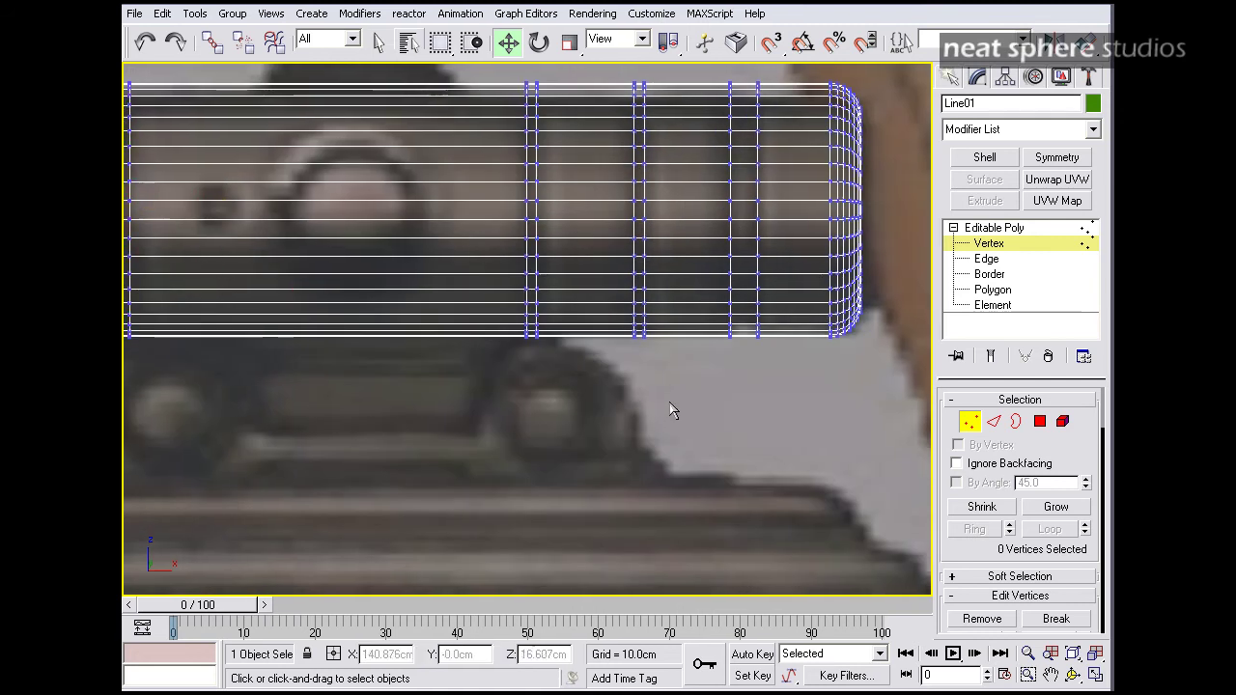
# Switch to edge editing and show the scope body's rear tube in a maximized perspective view.
pyautogui.click(971, 421)
pyautogui.click(994, 421)
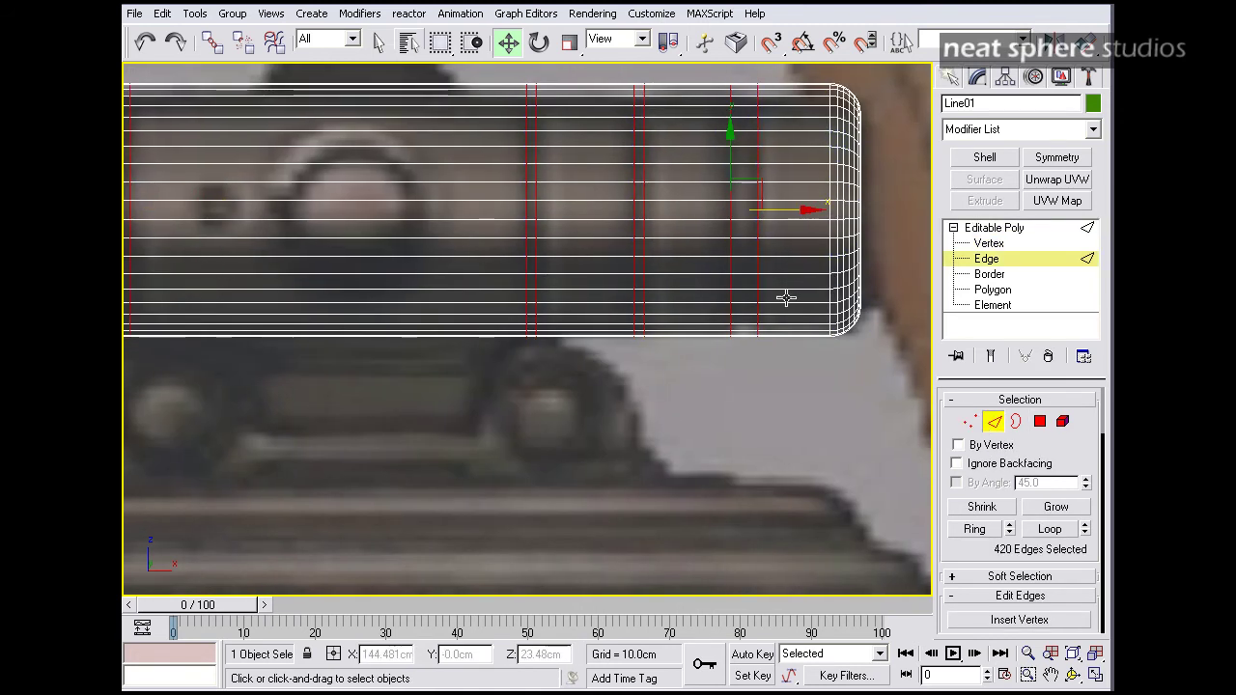
pyautogui.hotkey('alt', 'z')
pyautogui.moveTo(713, 230); pyautogui.dragTo(695, 284)
pyautogui.hotkey('alt', 'w')
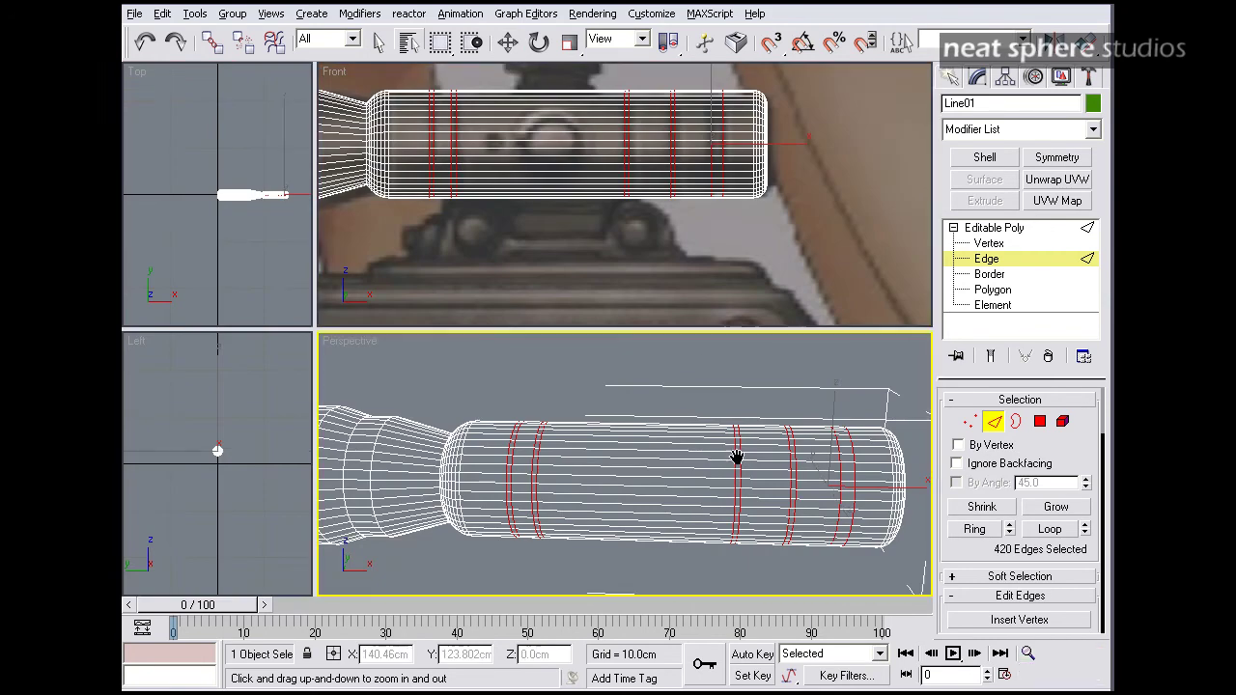
pyautogui.click(740, 463)
pyautogui.hotkey('alt', 'w')
pyautogui.keyDown('alt'); pyautogui.moveTo(795, 405); pyautogui.dragTo(806, 379, button='middle'); pyautogui.keyUp('alt')
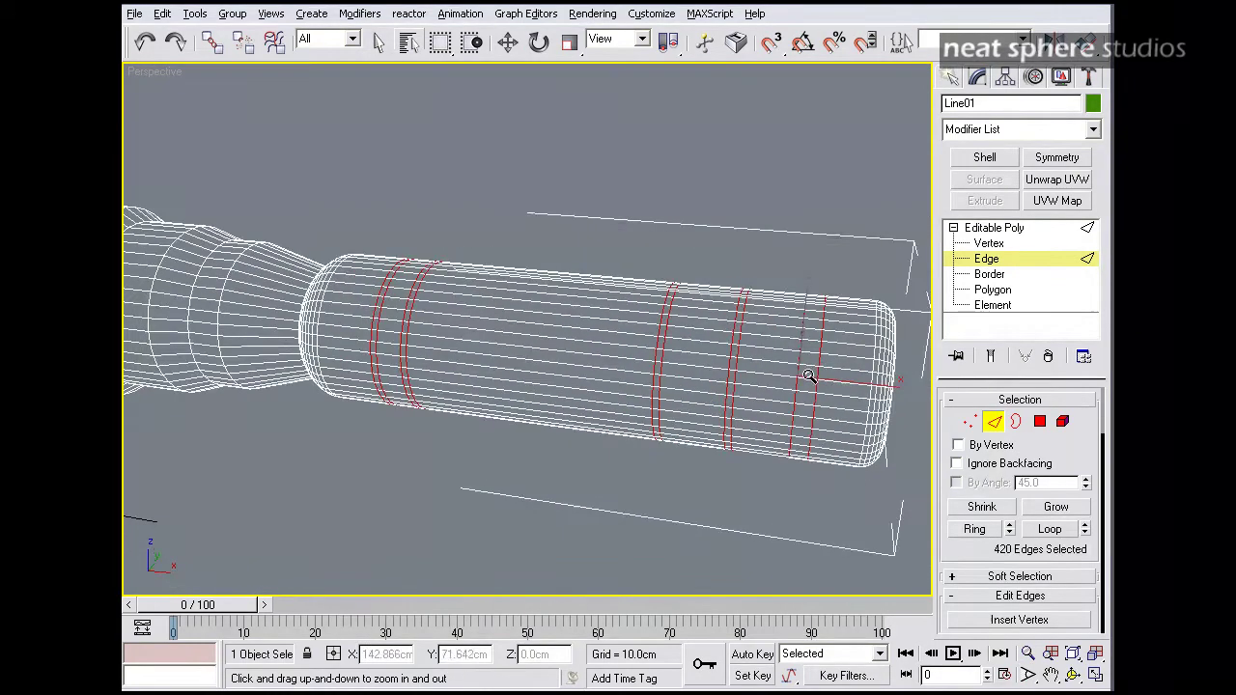
pyautogui.click(1040, 422)
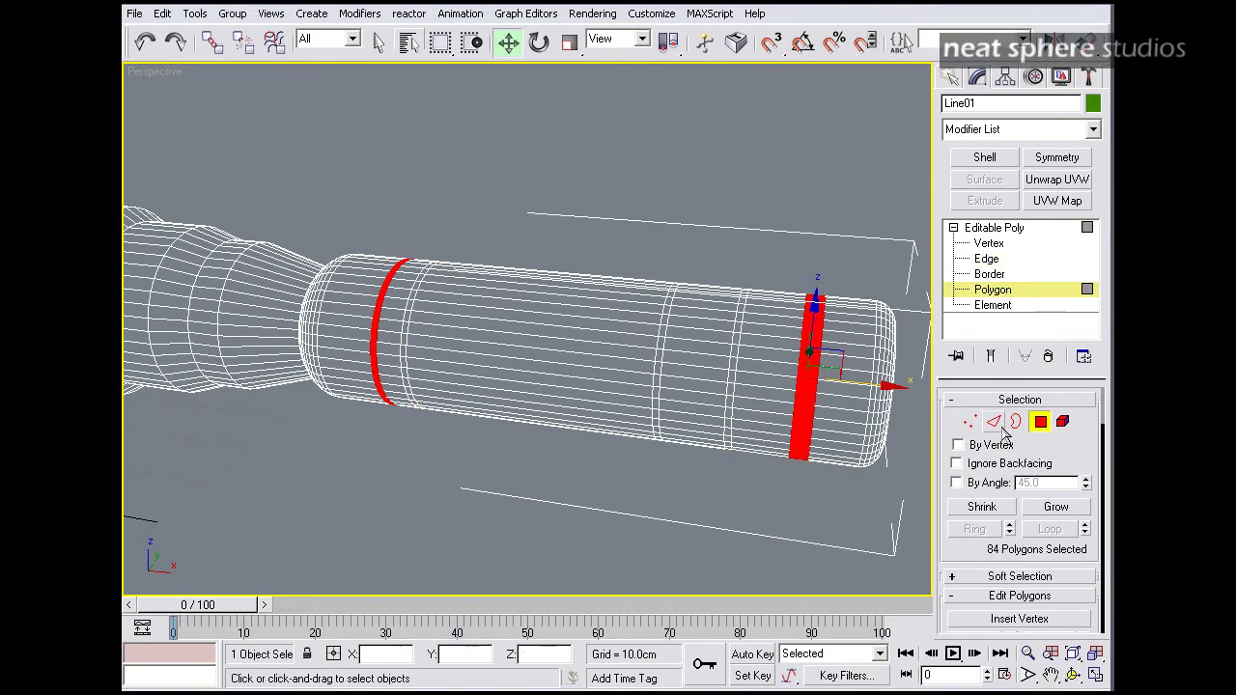
pyautogui.click(994, 422)
pyautogui.click(861, 247)
# Select the two edge loops of the rearmost ring pair and convert them to the polygon band between them.
pyautogui.moveTo(808, 403); pyautogui.dragTo(697, 388, button='middle')
pyautogui.keyDown('ctrl'); pyautogui.keyDown('alt'); pyautogui.moveTo(697, 388); pyautogui.dragTo(734, 381, button='middle'); pyautogui.keyUp('alt'); pyautogui.keyUp('ctrl')
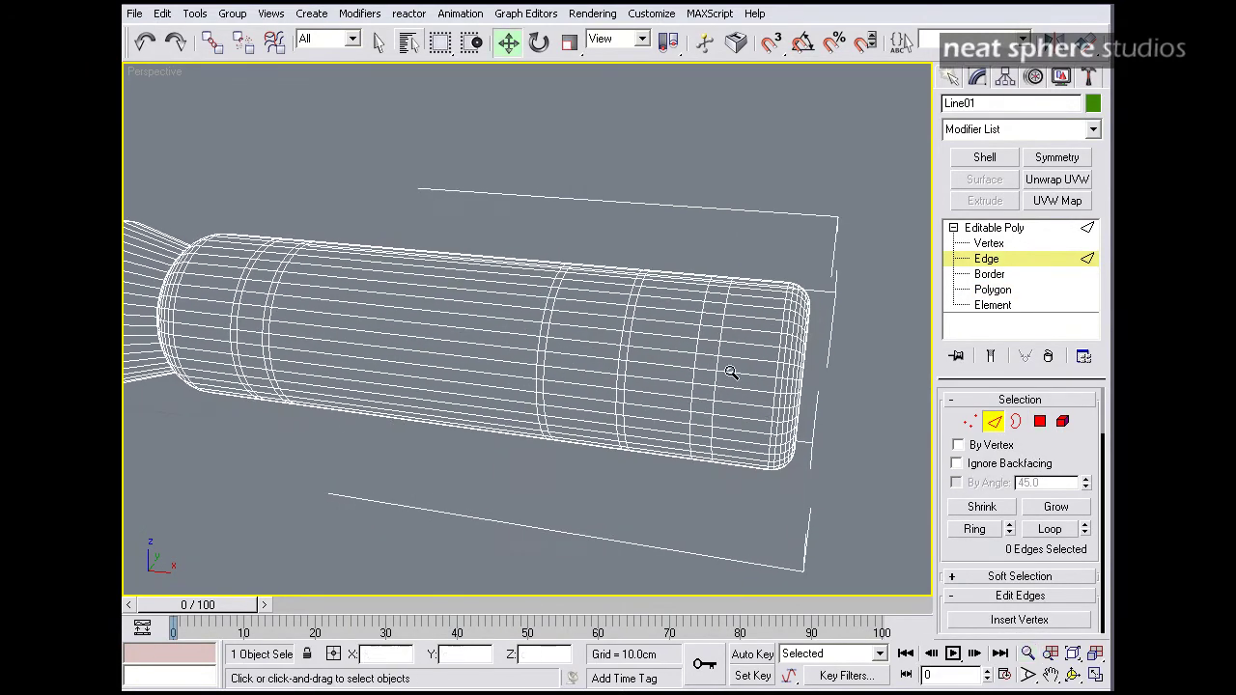
pyautogui.click(696, 343)
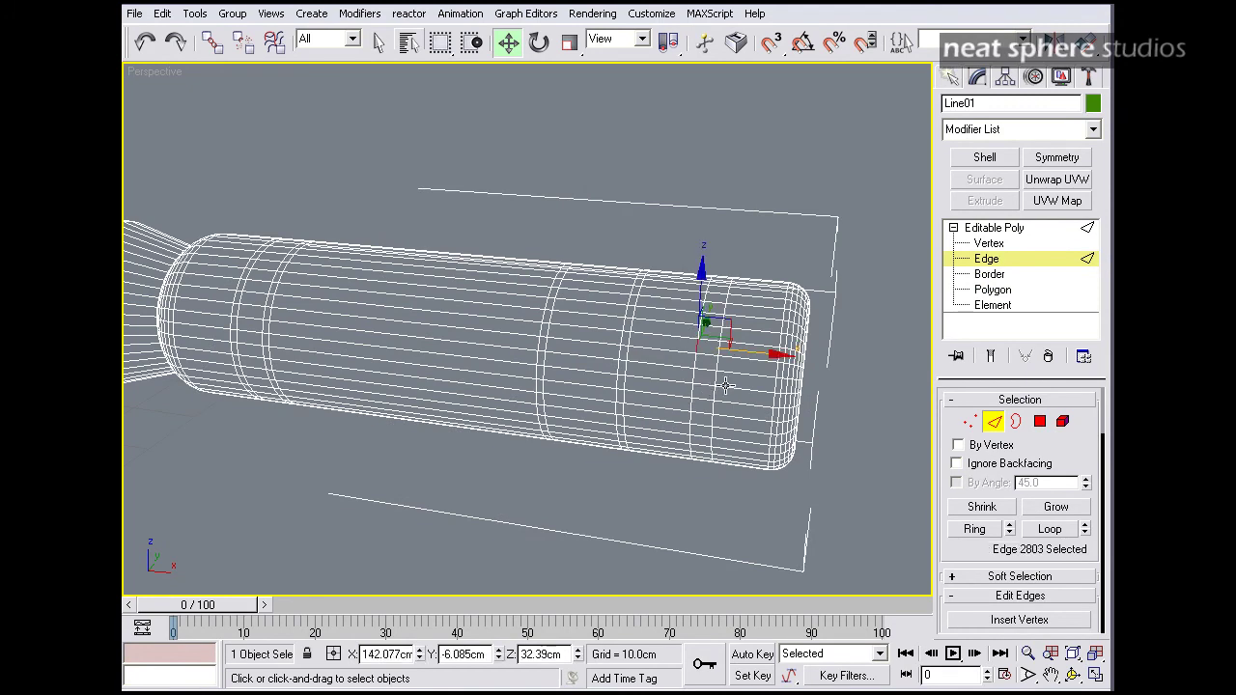
pyautogui.keyDown('ctrl'); pyautogui.click(714, 364); pyautogui.keyUp('ctrl')
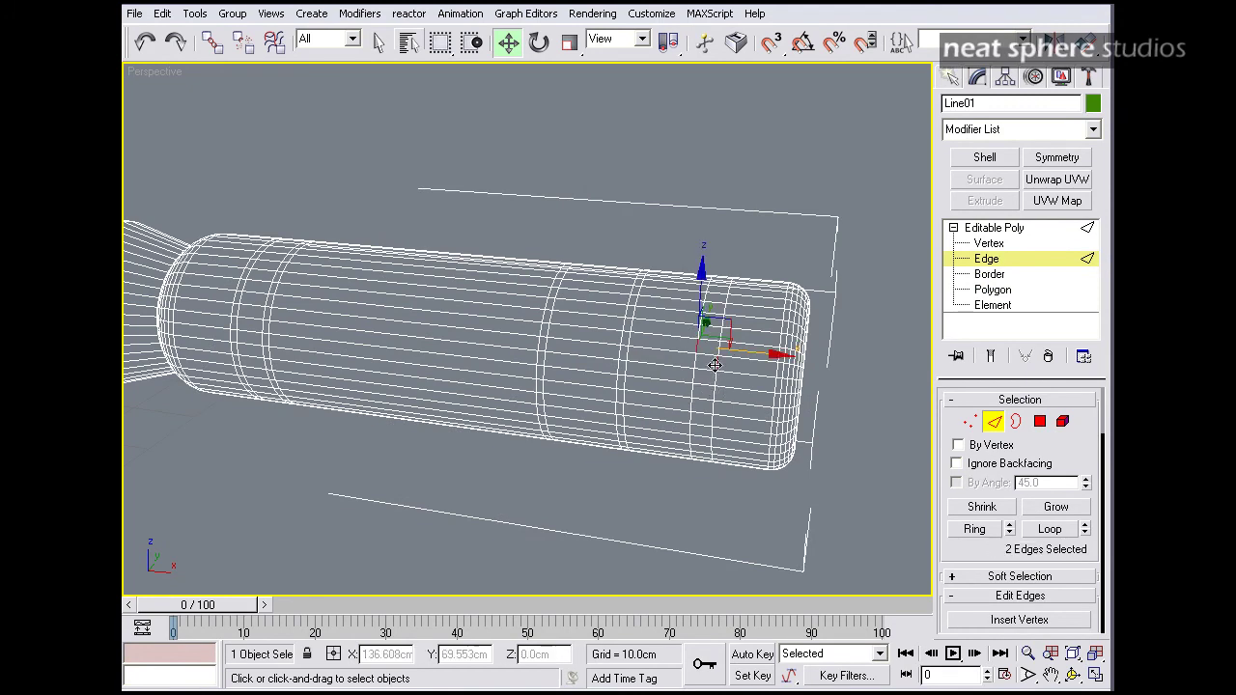
pyautogui.click(1067, 531)
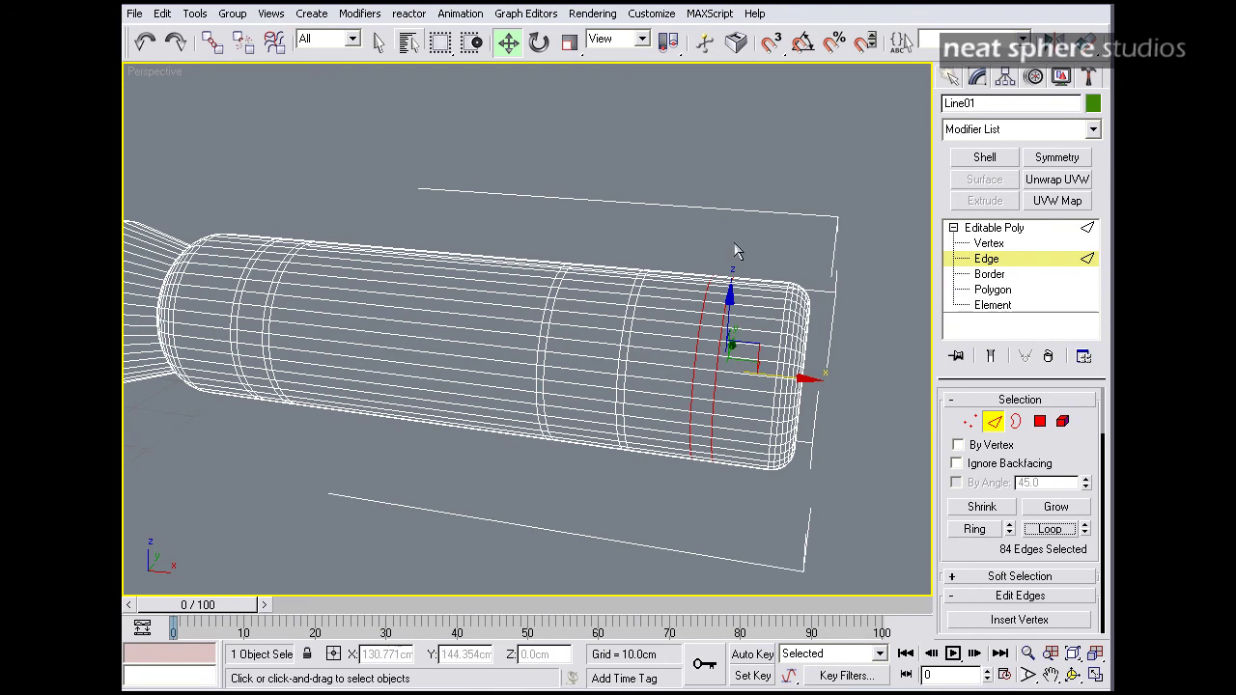
pyautogui.click(1041, 422)
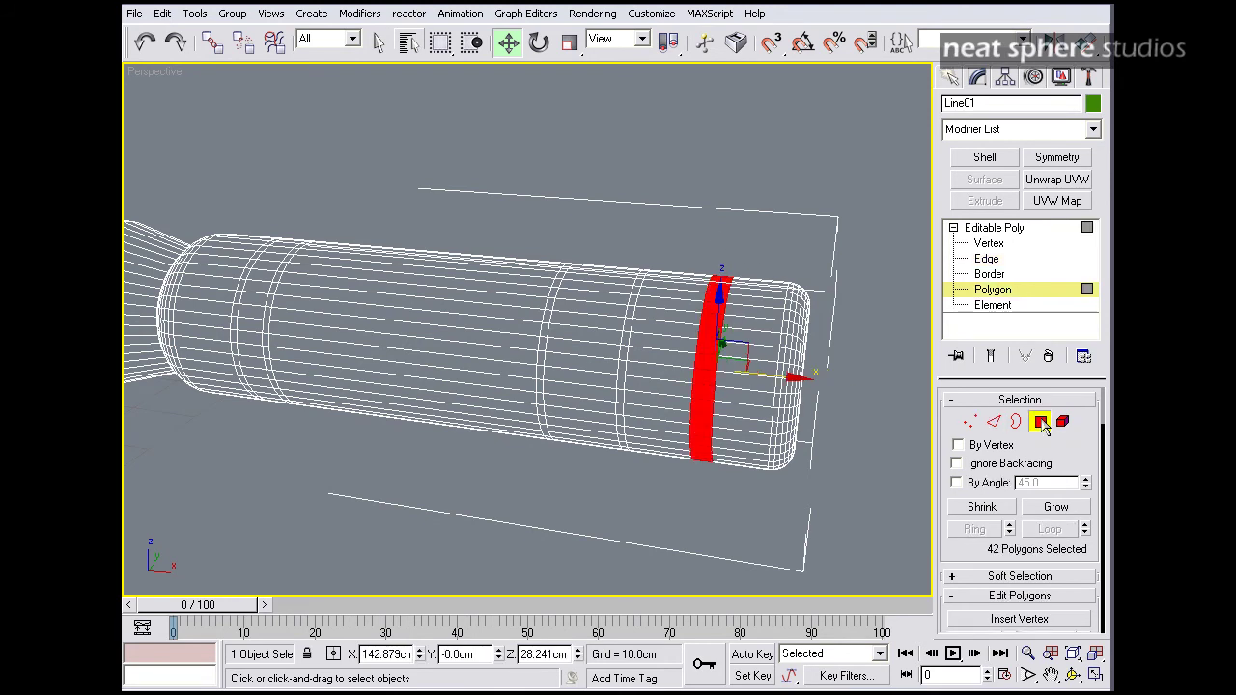
# Extrude the rearmost polygon band by Local Normal with a height of -0.5 cm to sink a groove.
pyautogui.hotkey('alt', 'z')
pyautogui.scroll(6, 814, 367)
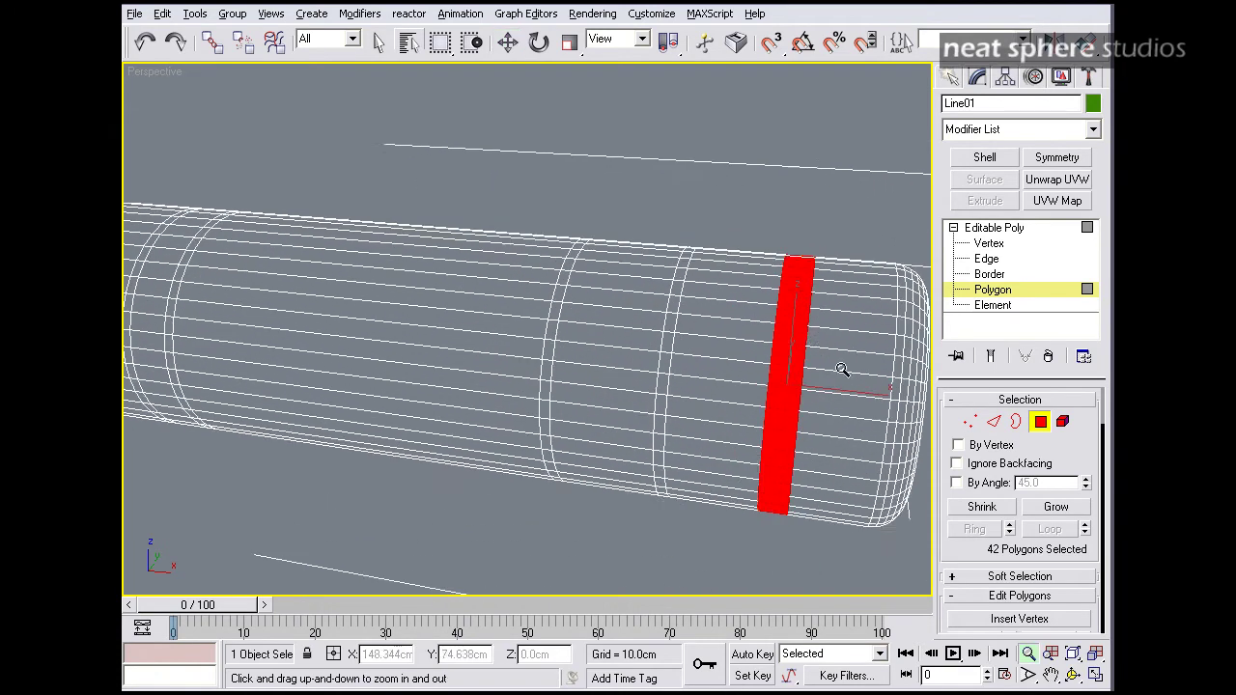
pyautogui.keyDown('alt'); pyautogui.moveTo(690, 440); pyautogui.dragTo(723, 334, button='middle'); pyautogui.keyUp('alt')
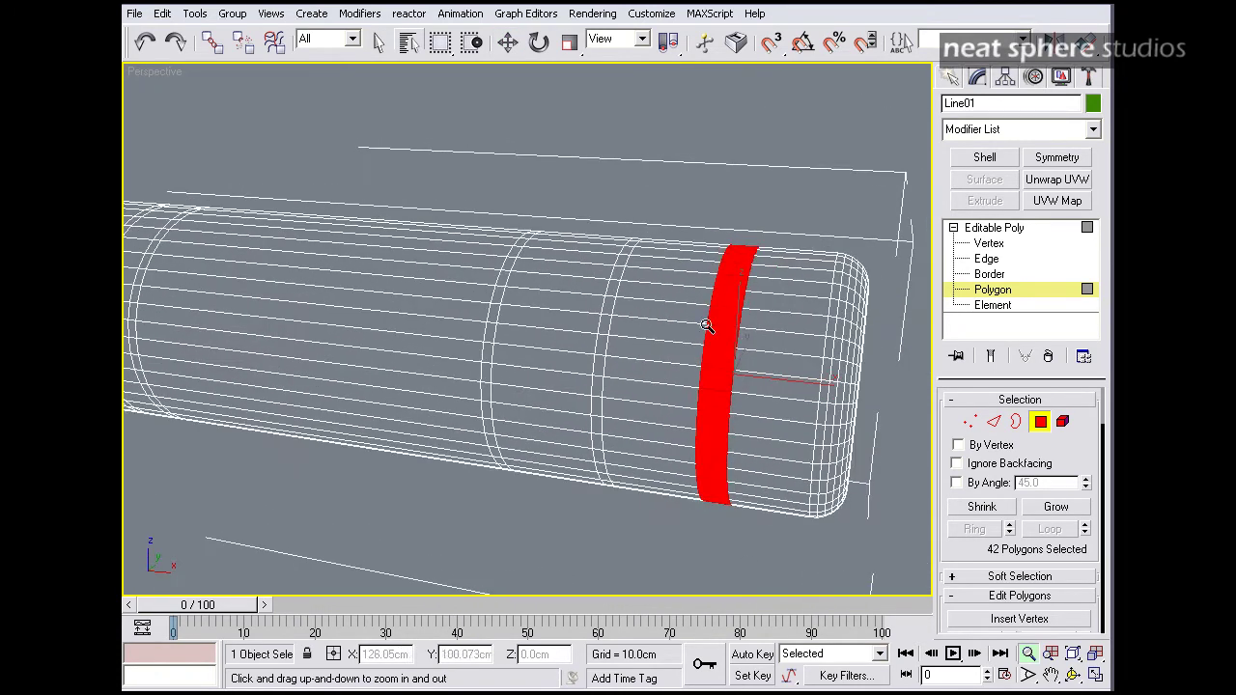
pyautogui.scroll(-3, 953, 558)
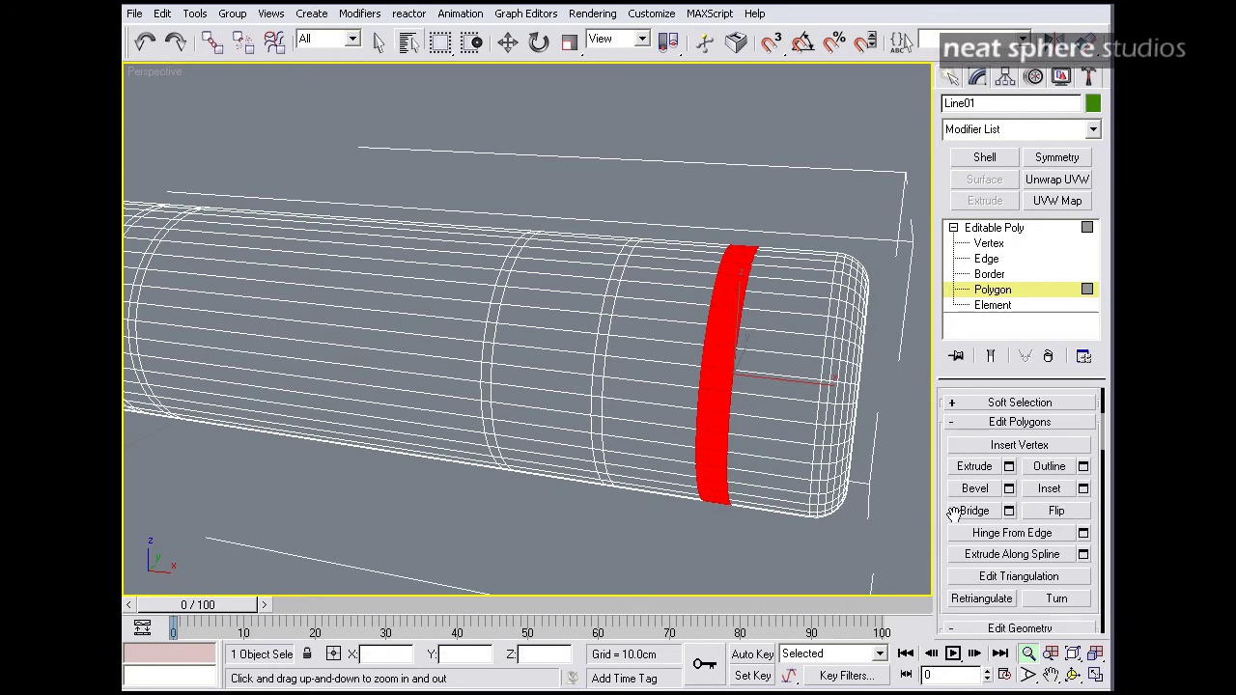
pyautogui.click(1009, 467)
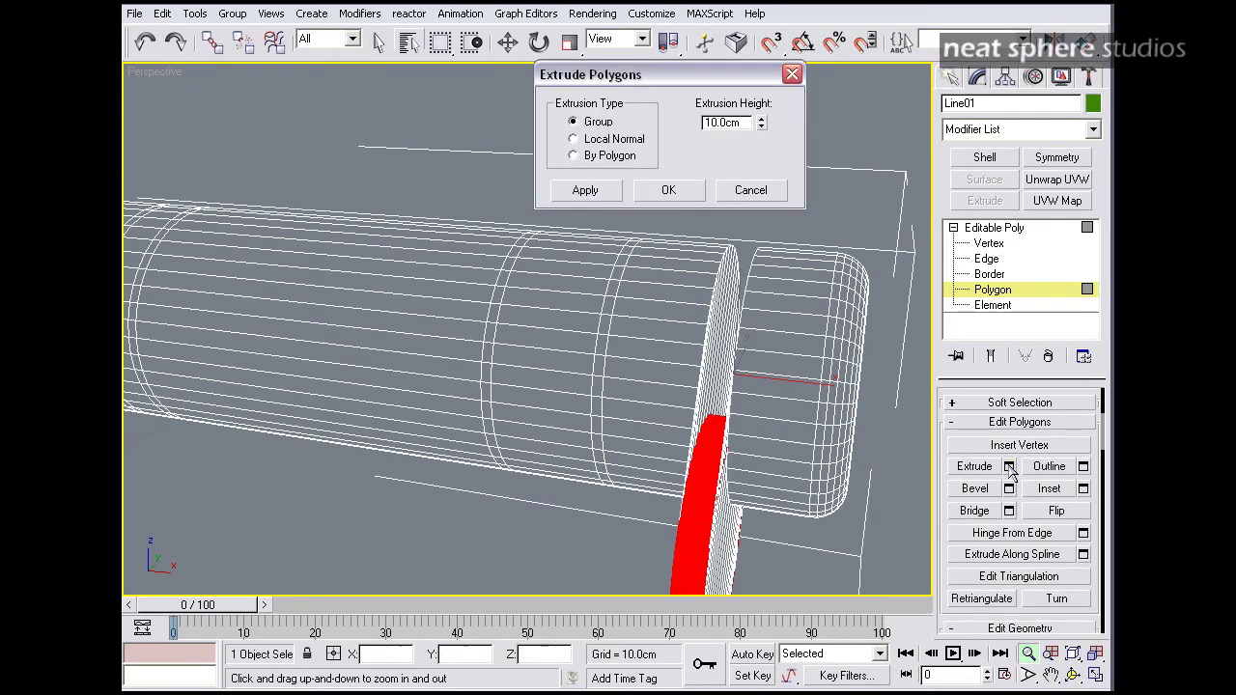
pyautogui.click(575, 139)
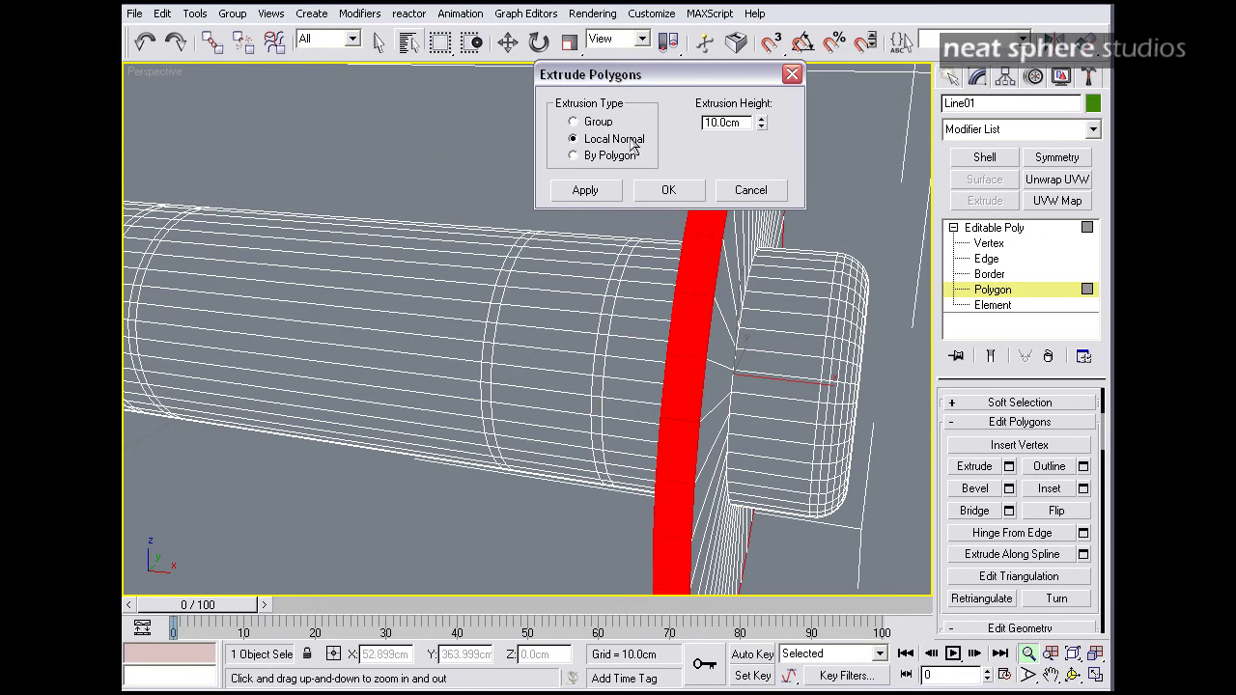
pyautogui.moveTo(762, 125); pyautogui.dragTo(756, 226)
pyautogui.keyDown('alt'); pyautogui.moveTo(762, 284); pyautogui.dragTo(799, 326, button='middle'); pyautogui.keyUp('alt')
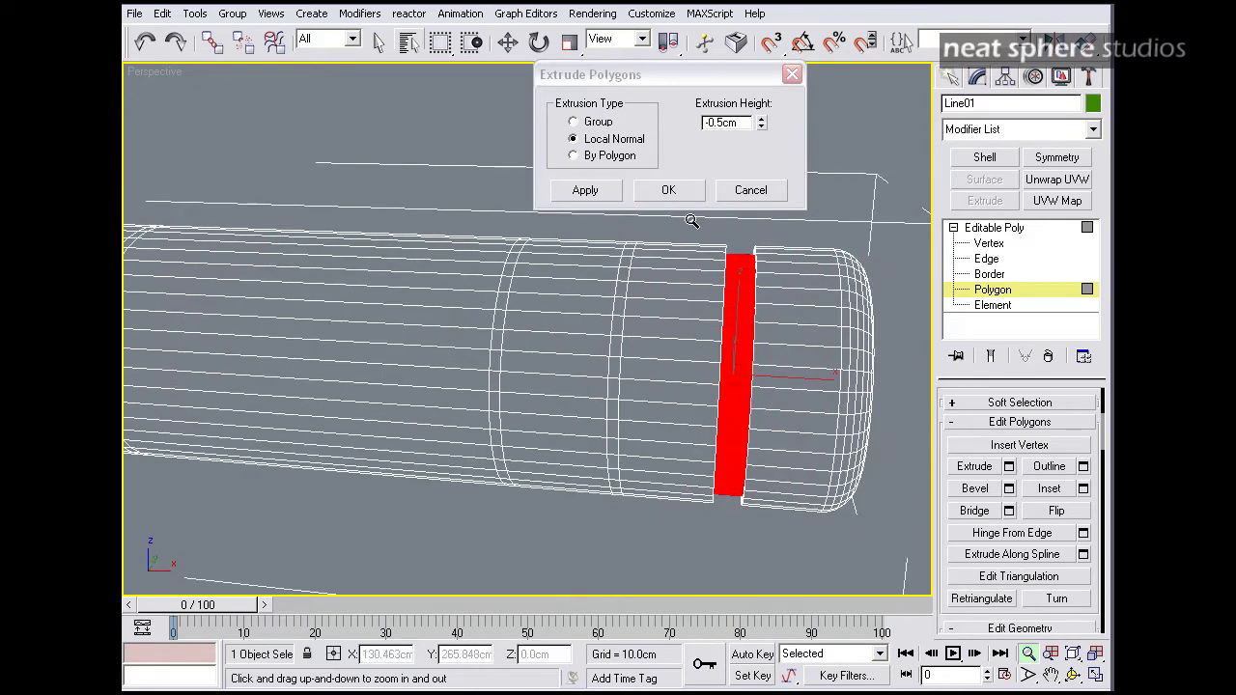
pyautogui.click(668, 189)
pyautogui.keyDown('alt'); pyautogui.moveTo(670, 193); pyautogui.dragTo(670, 221, button='middle'); pyautogui.keyUp('alt')
pyautogui.press('w')
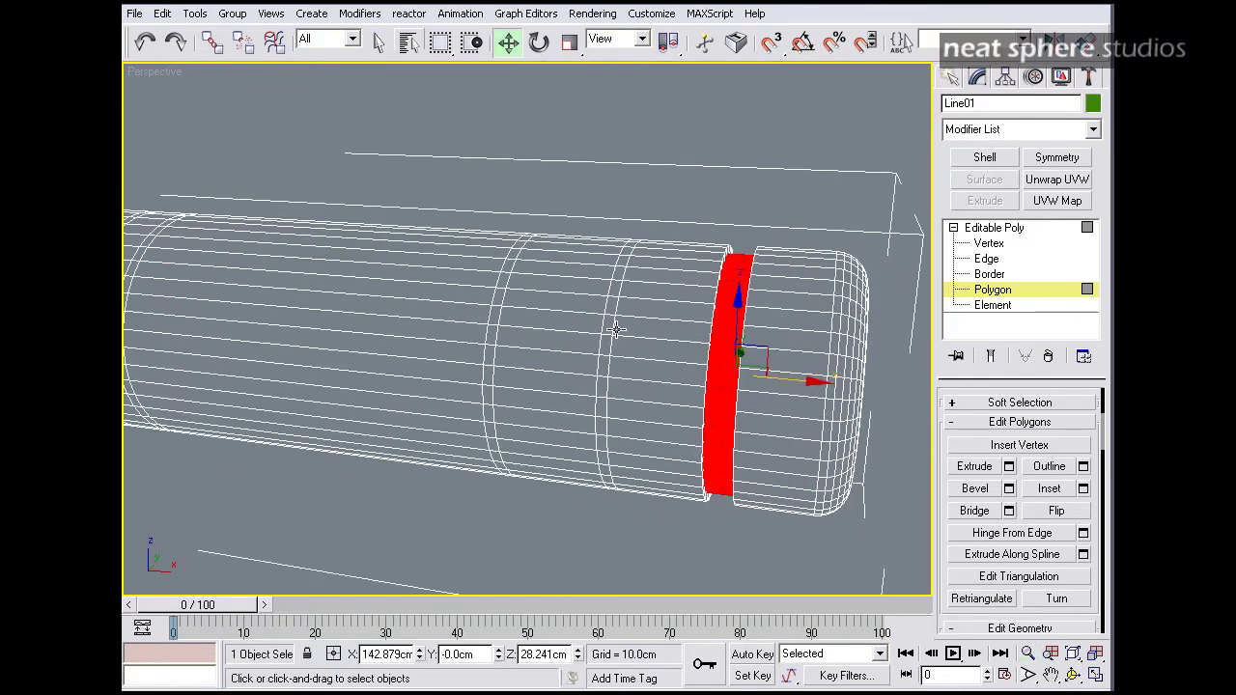
# Select the edge loops of the second ring pair from the rear end and convert them to their polygon band.
pyautogui.click(615, 326)
pyautogui.click(675, 220)
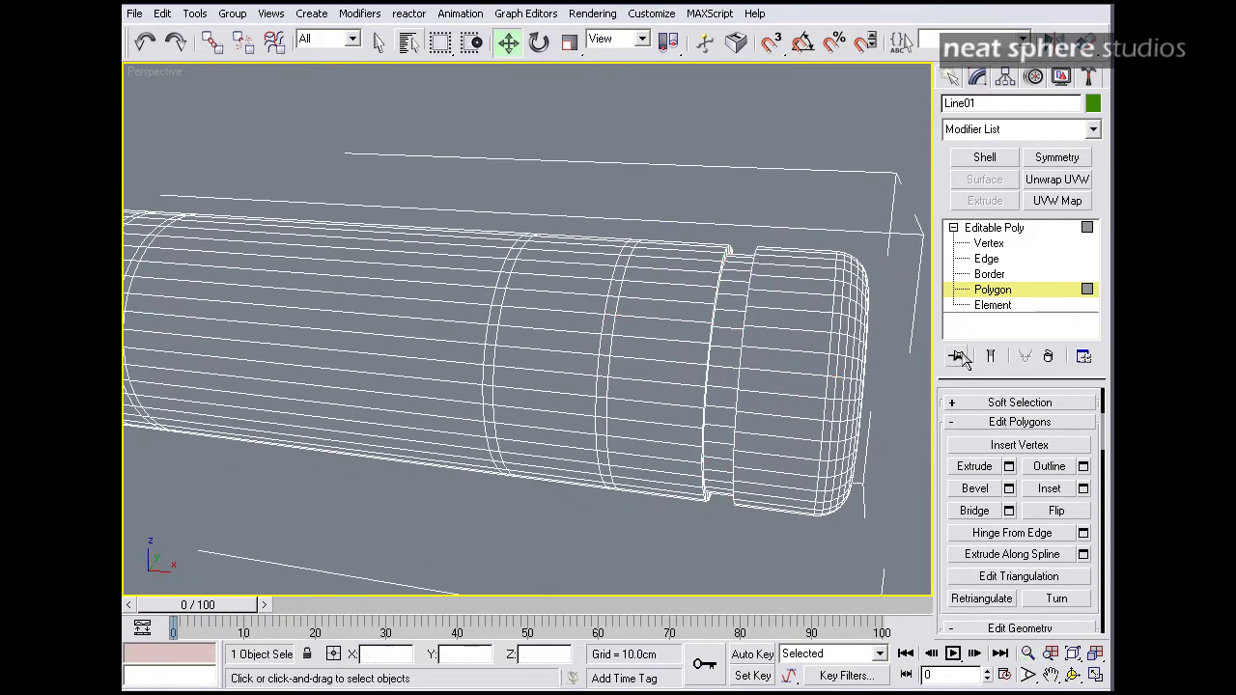
pyautogui.moveTo(943, 405); pyautogui.dragTo(985, 493)
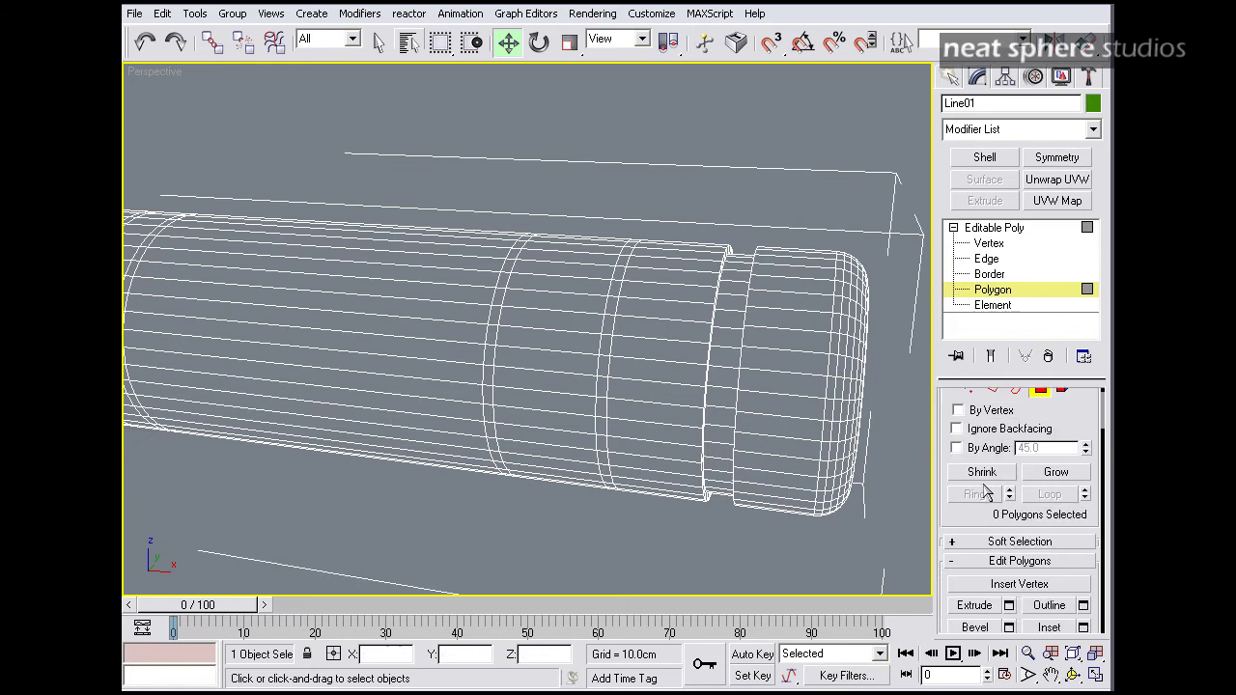
pyautogui.click(994, 390)
pyautogui.click(659, 208)
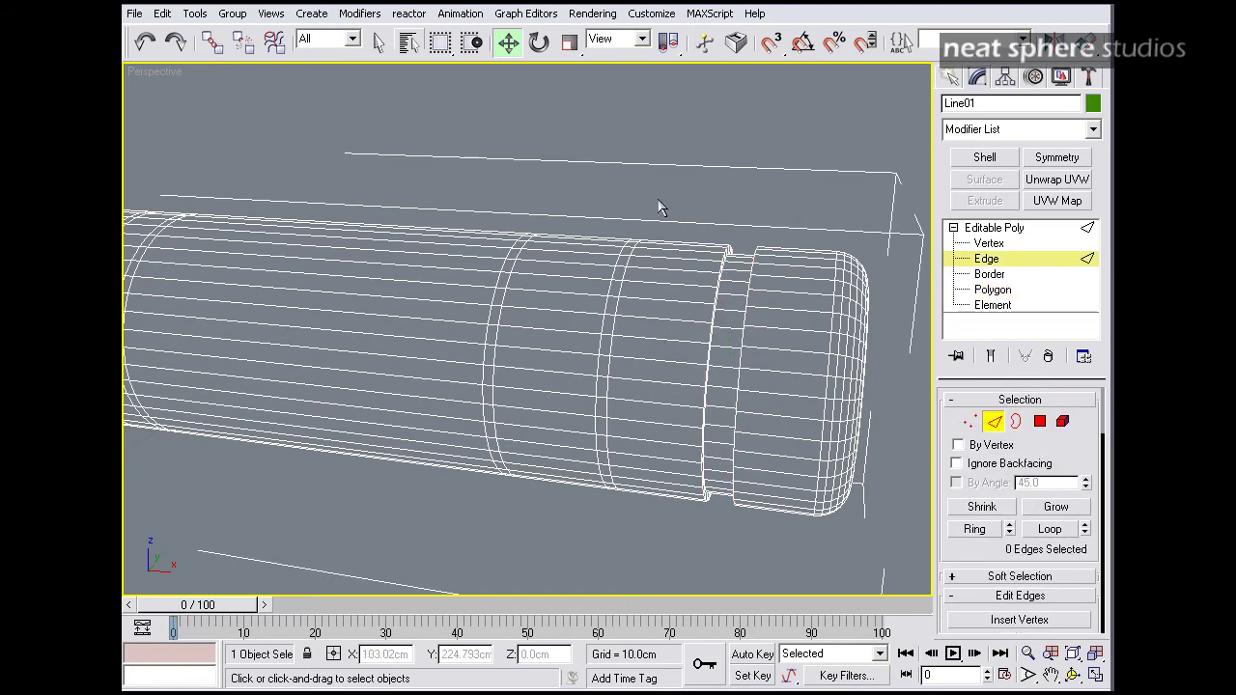
pyautogui.click(618, 305)
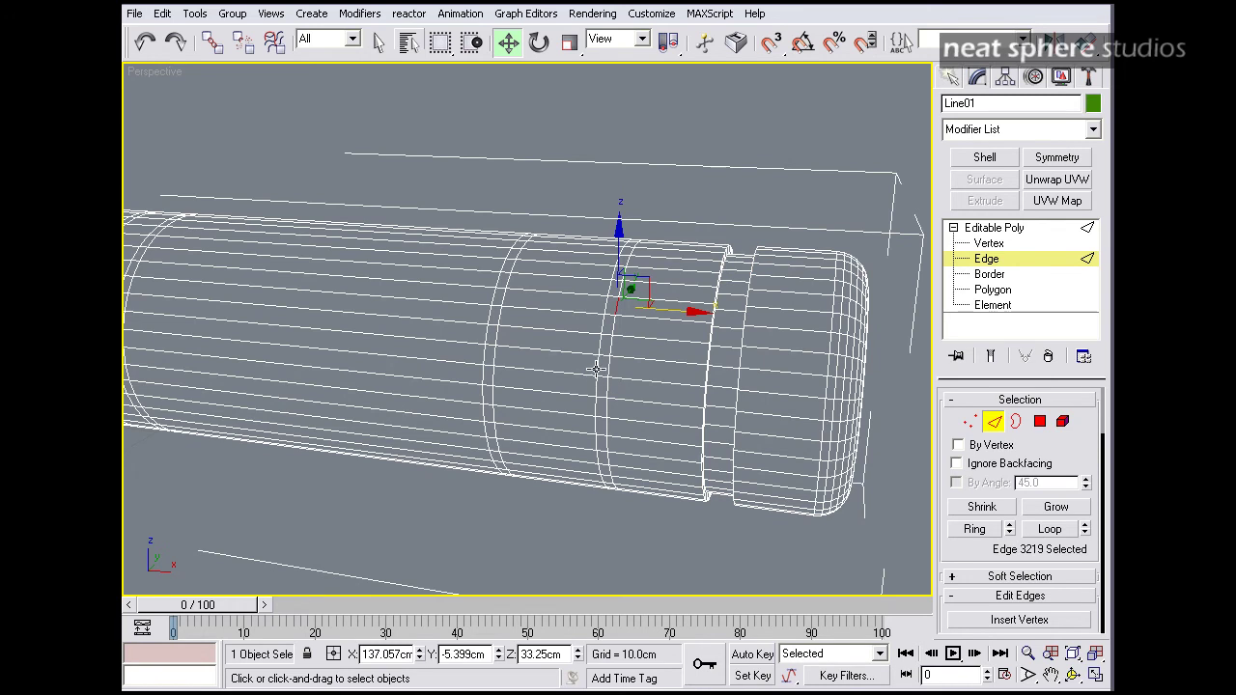
pyautogui.keyDown('ctrl'); pyautogui.click(596, 367); pyautogui.keyUp('ctrl')
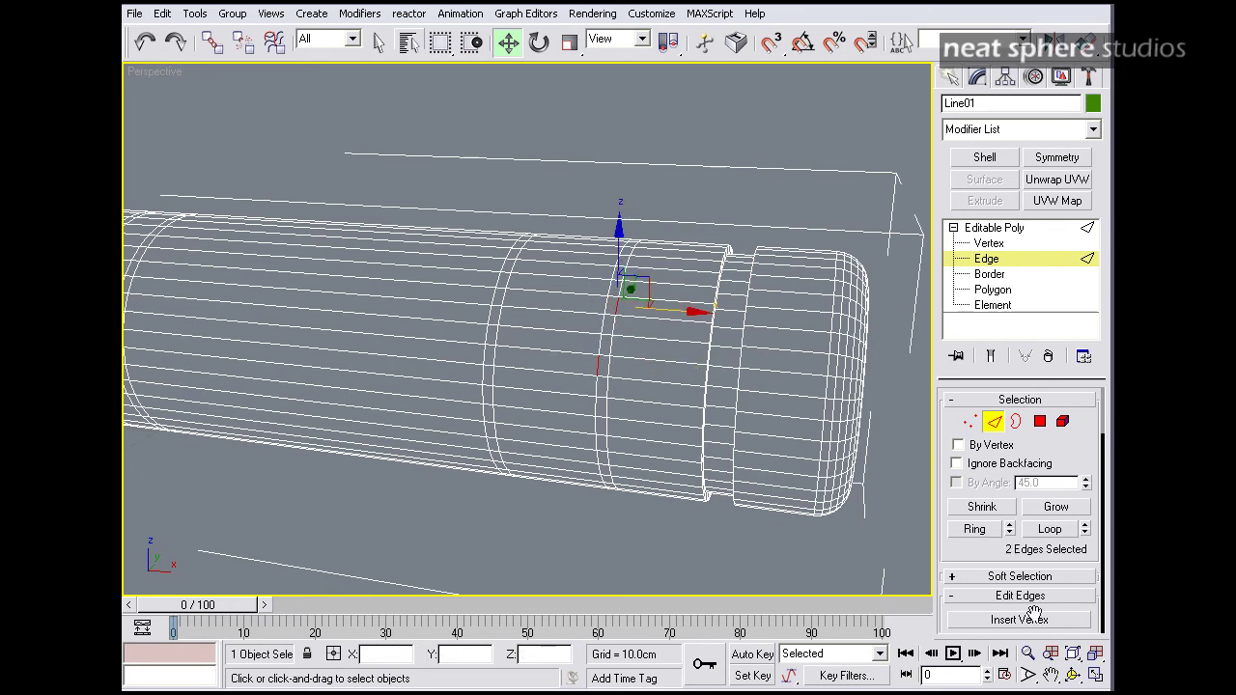
pyautogui.click(1050, 529)
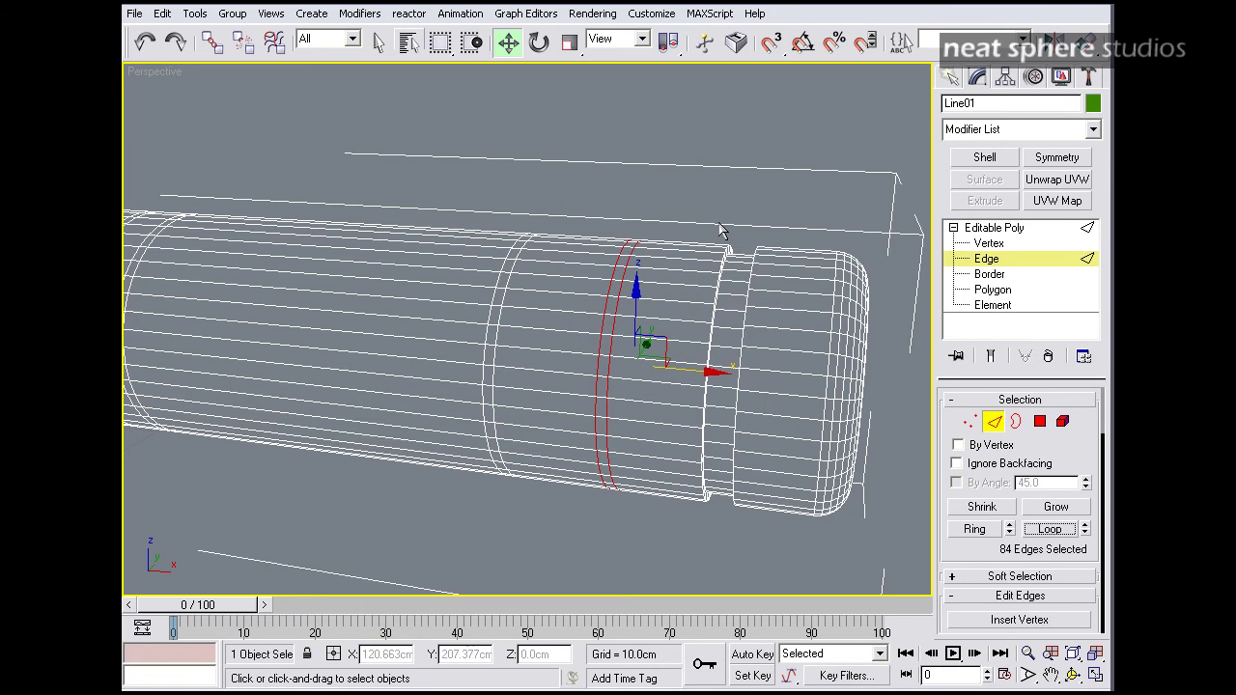
pyautogui.keyDown('ctrl'); pyautogui.click(1040, 422); pyautogui.keyUp('ctrl')
# Extrude the second band from the rear end inward by Local Normal with a height of -0.5 cm.
pyautogui.keyDown('alt'); pyautogui.moveTo(657, 286); pyautogui.dragTo(632, 290, button='middle'); pyautogui.keyUp('alt')
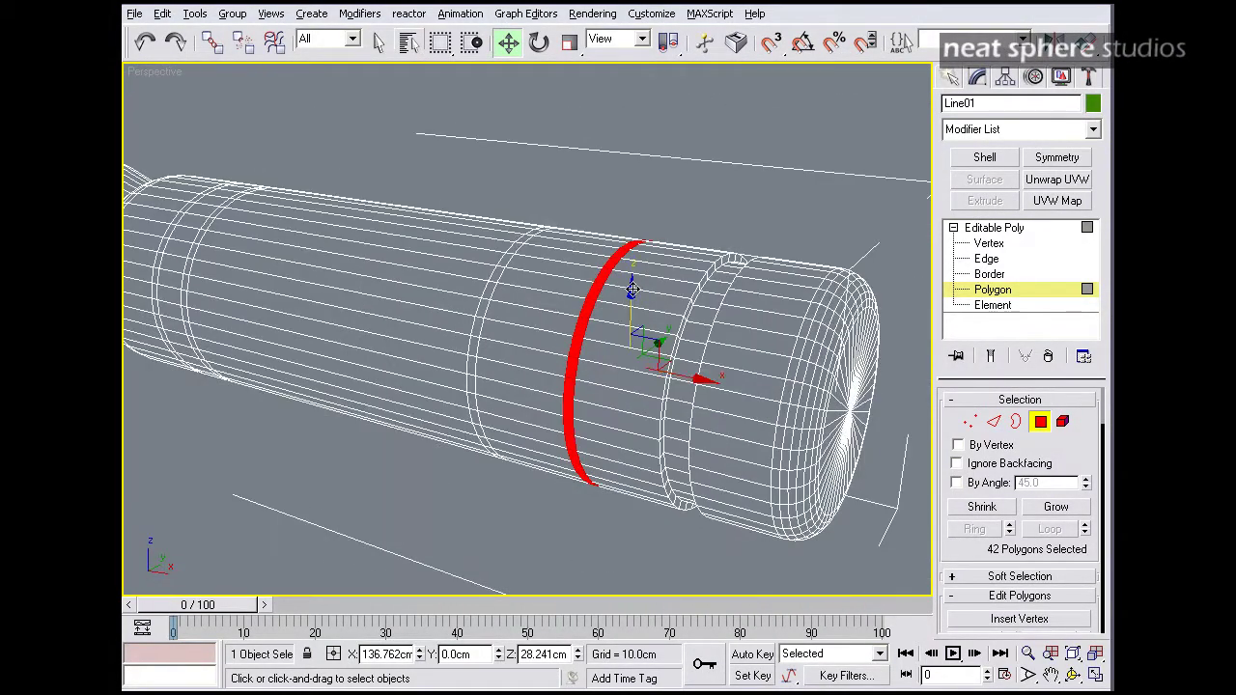
pyautogui.scroll(-5, 975, 570)
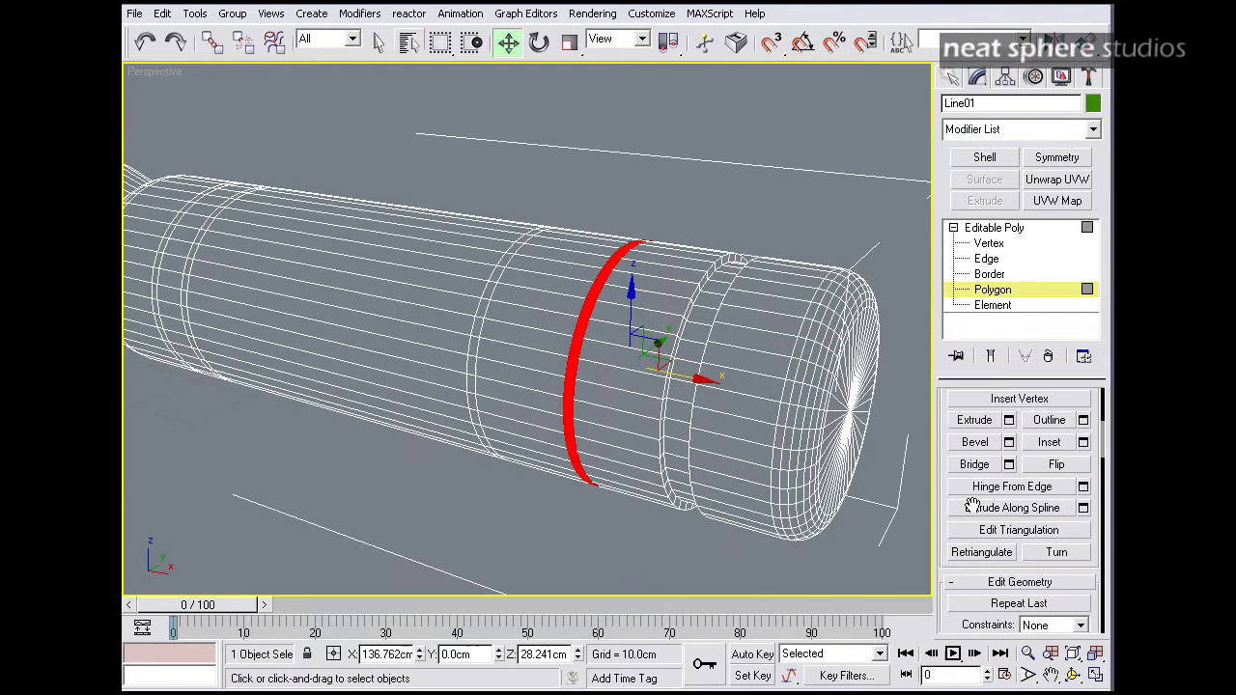
pyautogui.click(1009, 421)
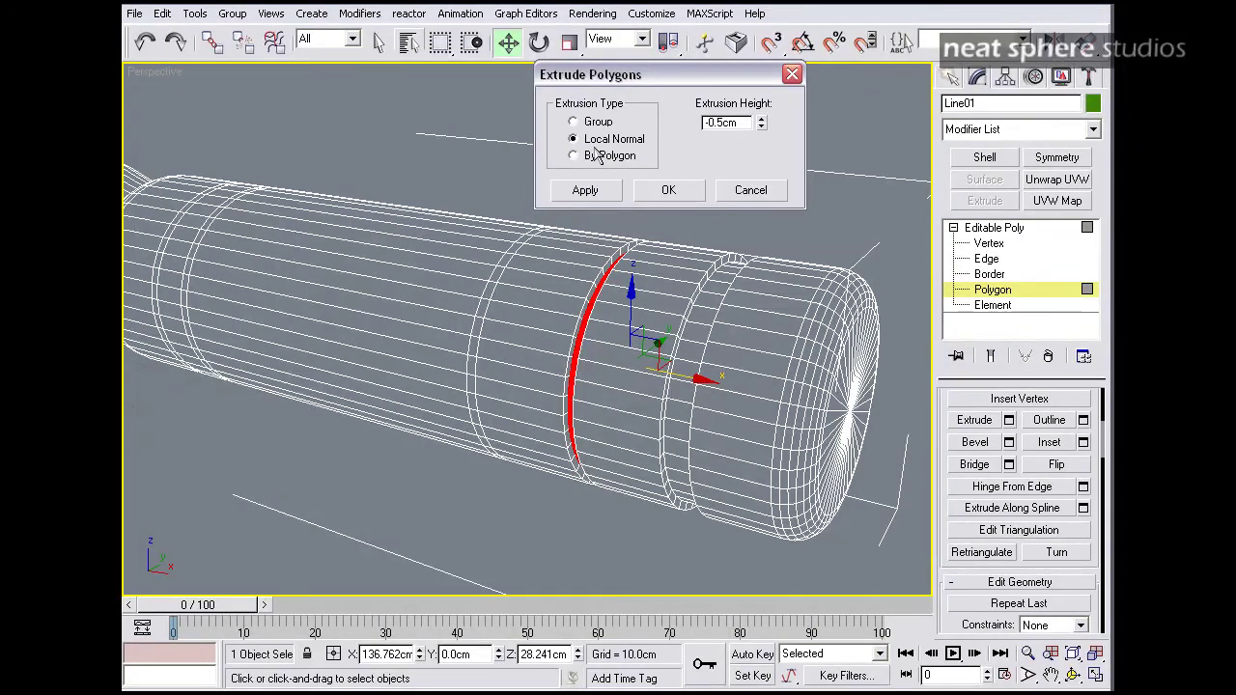
pyautogui.keyDown('alt'); pyautogui.moveTo(541, 329); pyautogui.dragTo(614, 286, button='middle'); pyautogui.keyUp('alt')
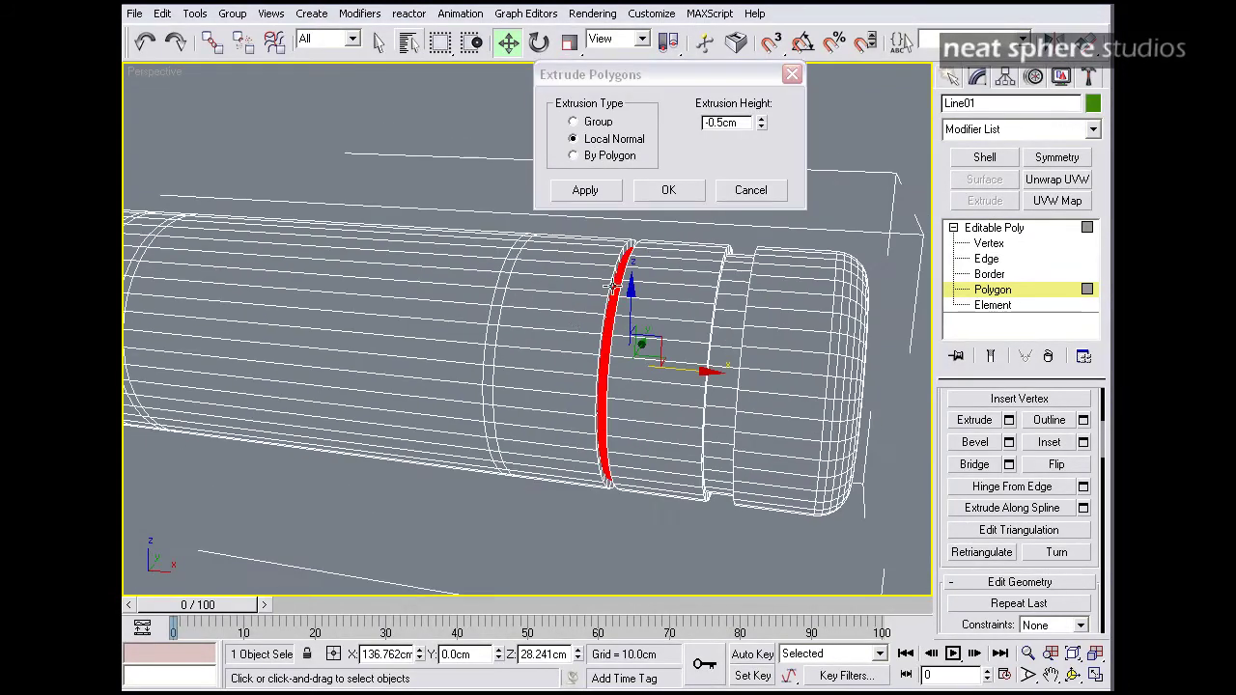
pyautogui.click(667, 191)
# Select the polygon band between the third ring pair's loops from the rear and extrude it -0.5 cm by Local Normal.
pyautogui.click(969, 260)
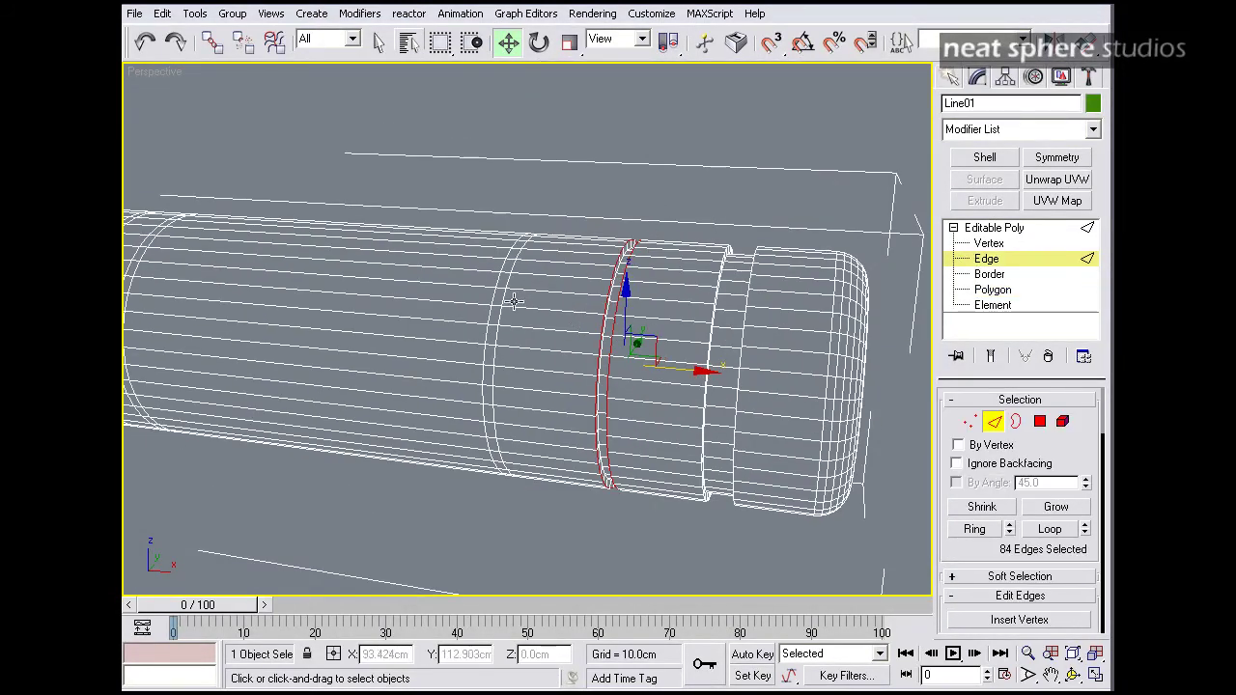
pyautogui.click(498, 349)
pyautogui.keyDown('ctrl'); pyautogui.click(483, 355); pyautogui.keyUp('ctrl')
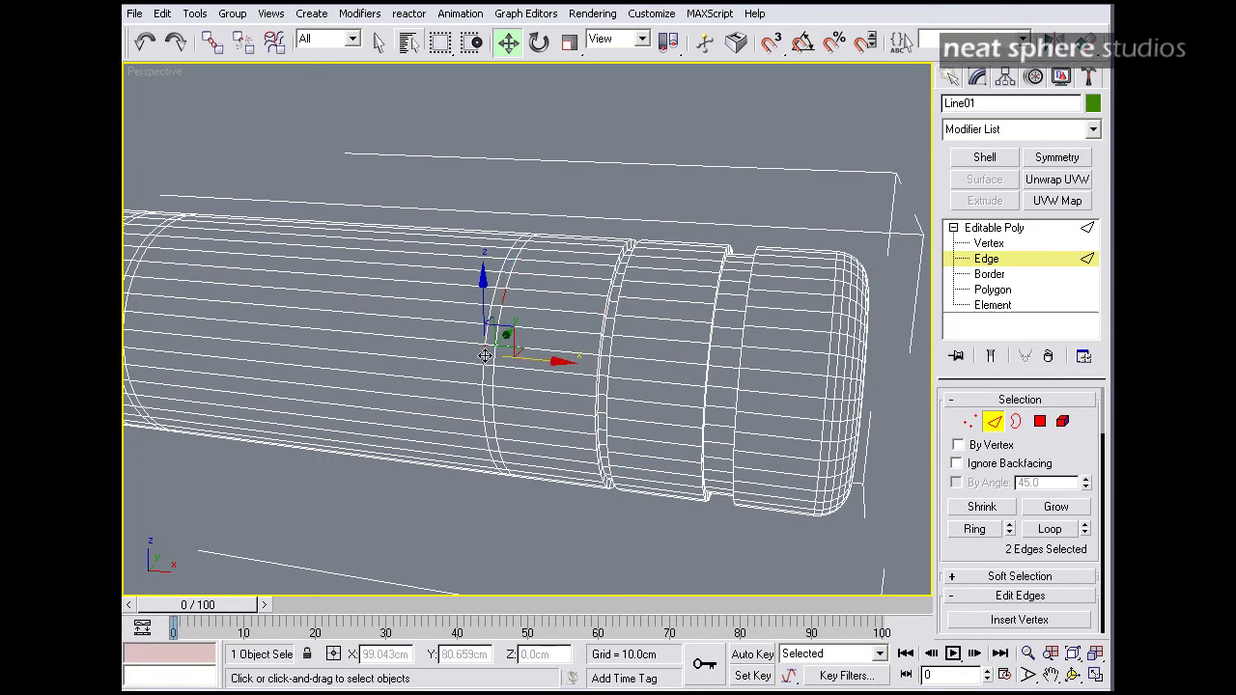
pyautogui.click(1050, 531)
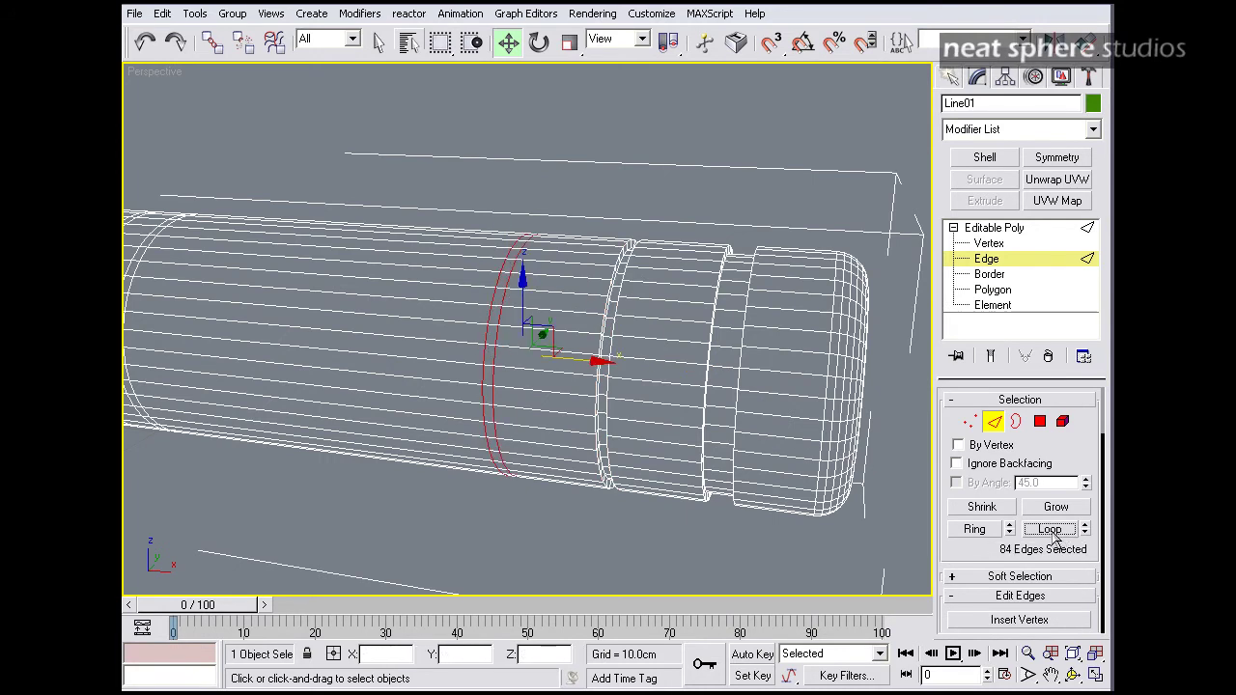
pyautogui.keyDown('ctrl'); pyautogui.click(1041, 423); pyautogui.keyUp('ctrl')
pyautogui.scroll(-4, 950, 556)
pyautogui.click(1008, 547)
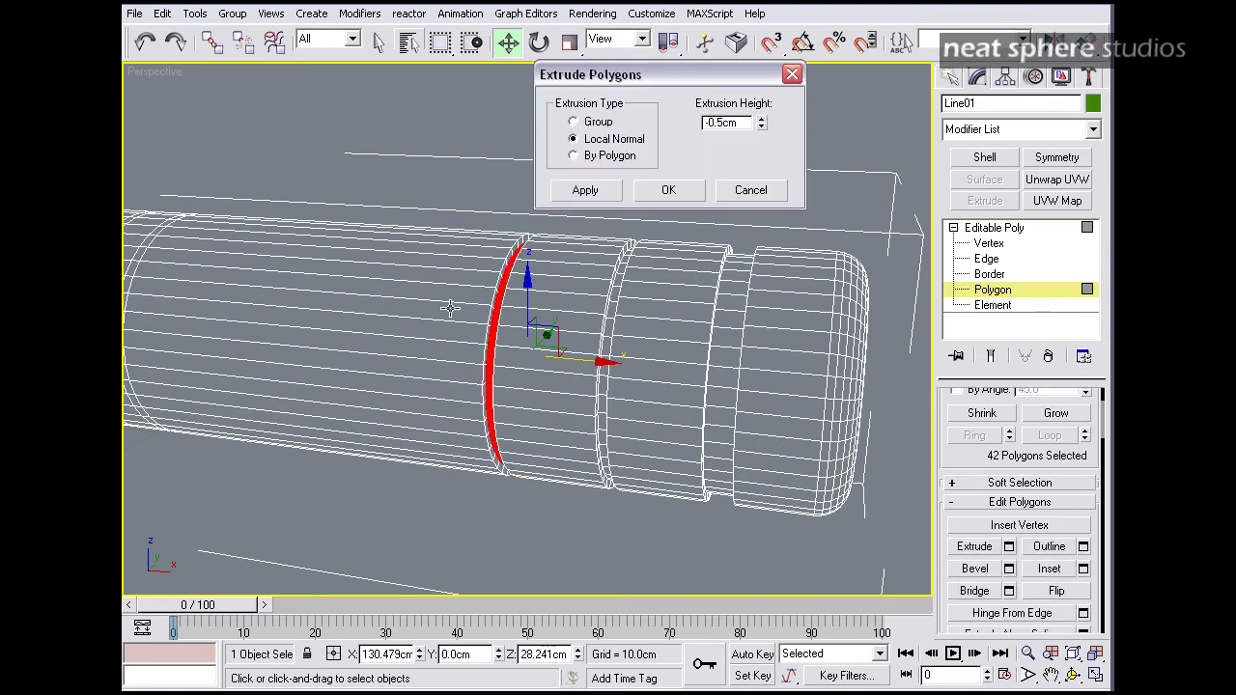
pyautogui.click(667, 190)
# Select all four edge loops of the two ring pairs near the tube's tapered front end.
pyautogui.moveTo(329, 270); pyautogui.dragTo(466, 337, button='middle')
pyautogui.scroll(3, 466, 337)
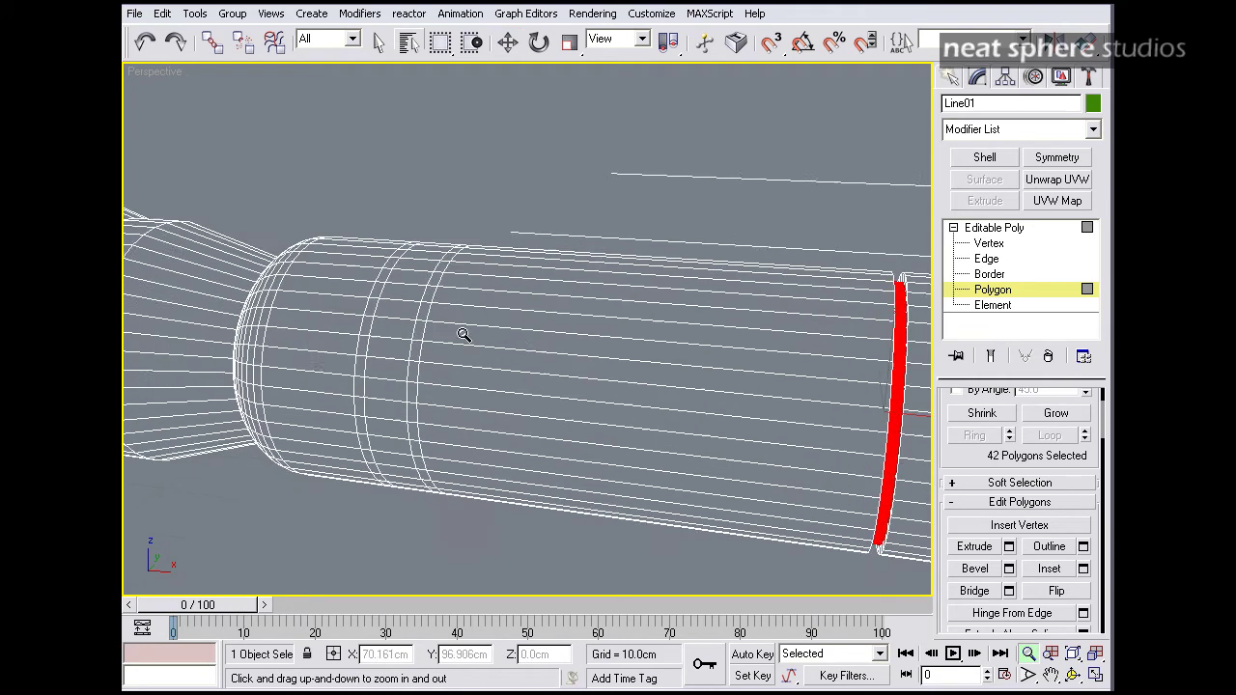
pyautogui.click(409, 312)
pyautogui.click(568, 161)
pyautogui.press('2')
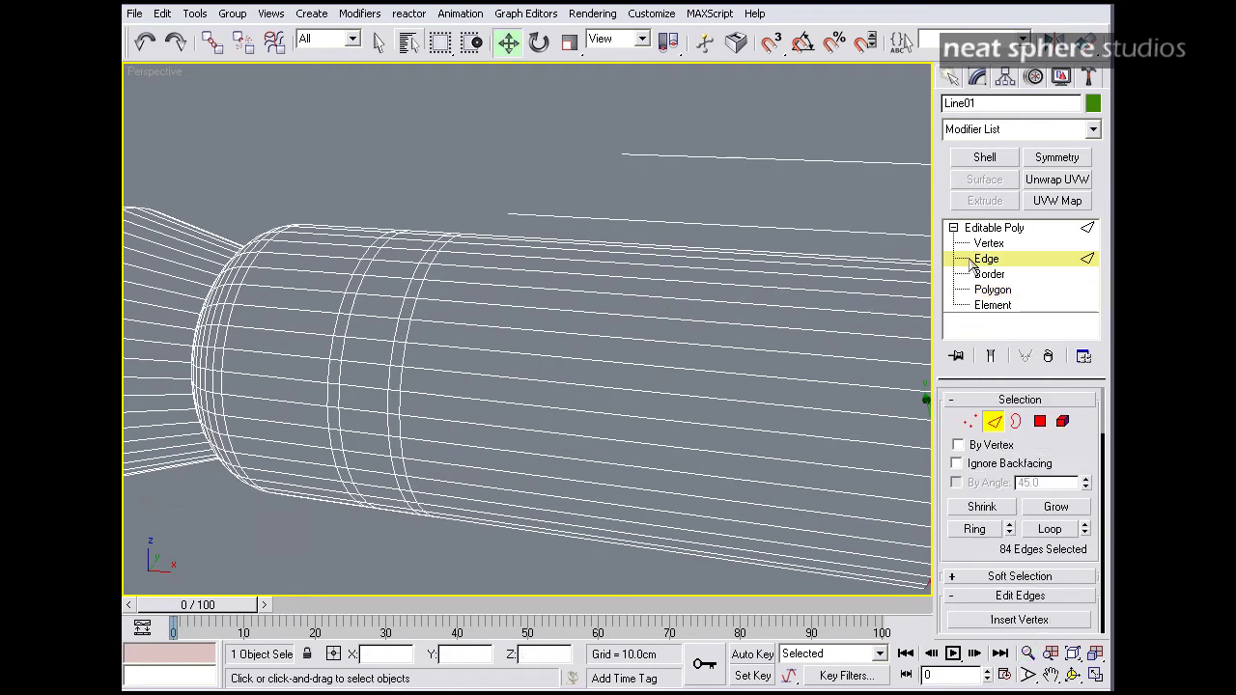
pyautogui.click(413, 307)
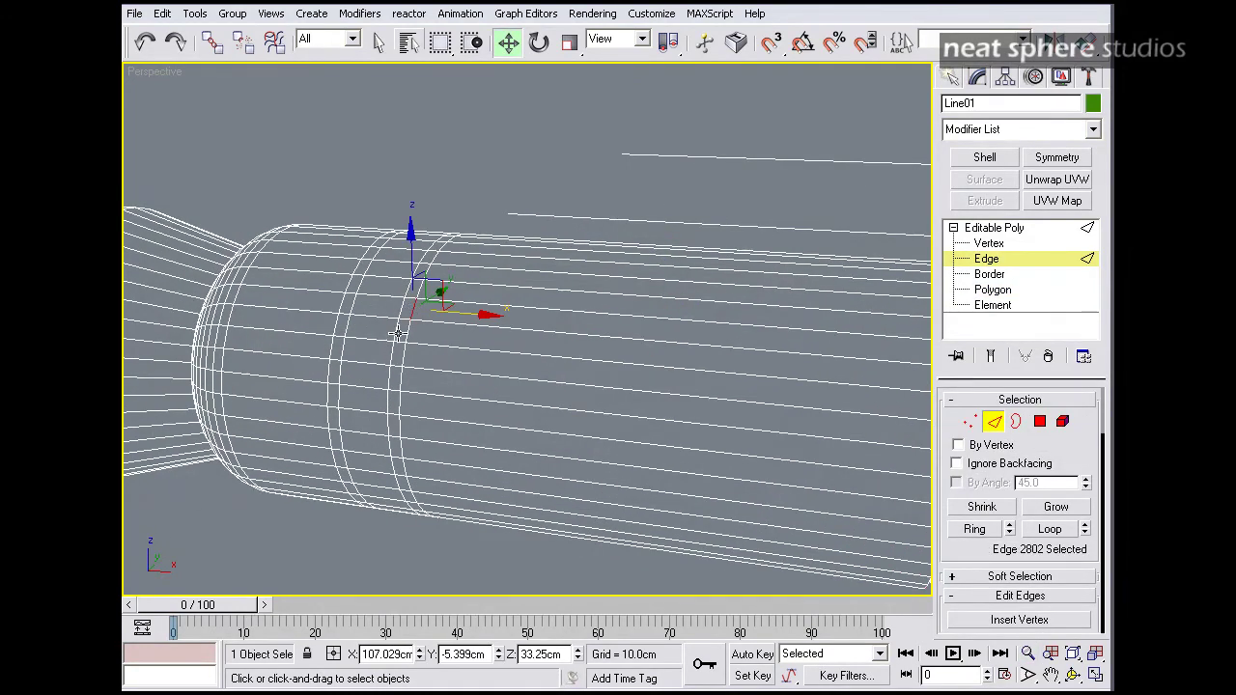
pyautogui.keyDown('ctrl'); pyautogui.click(394, 331); pyautogui.keyUp('ctrl')
pyautogui.keyDown('ctrl'); pyautogui.click(345, 333); pyautogui.keyUp('ctrl')
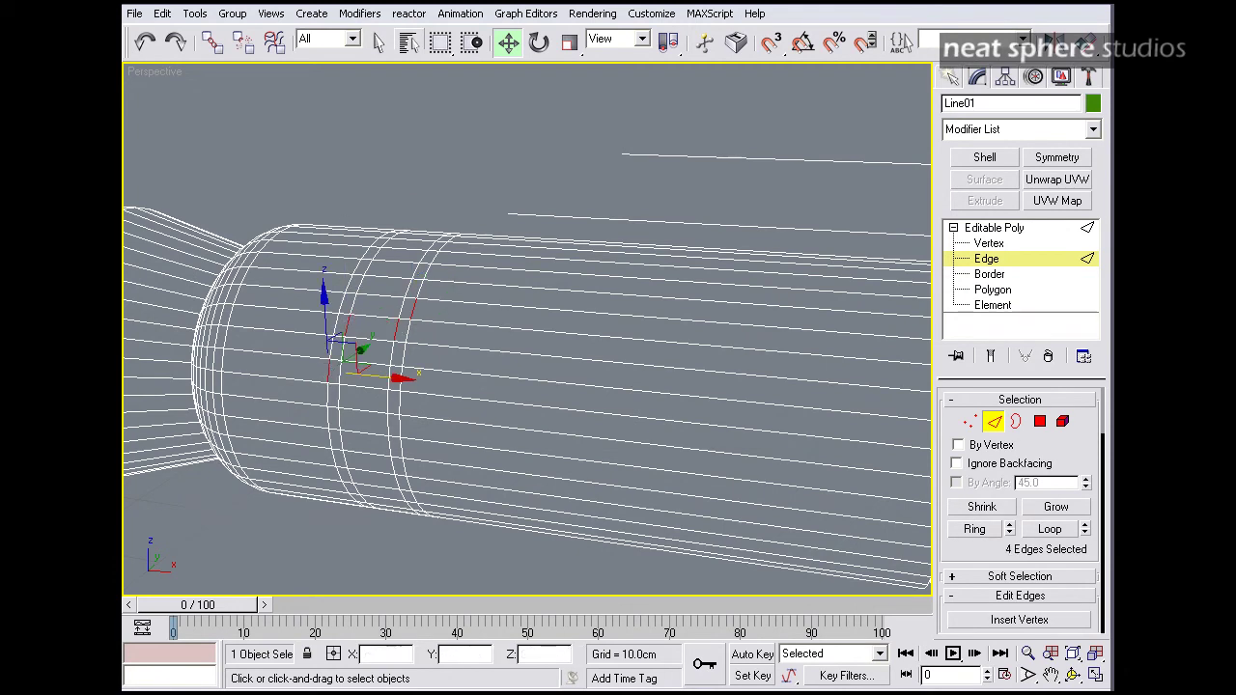
pyautogui.click(1049, 529)
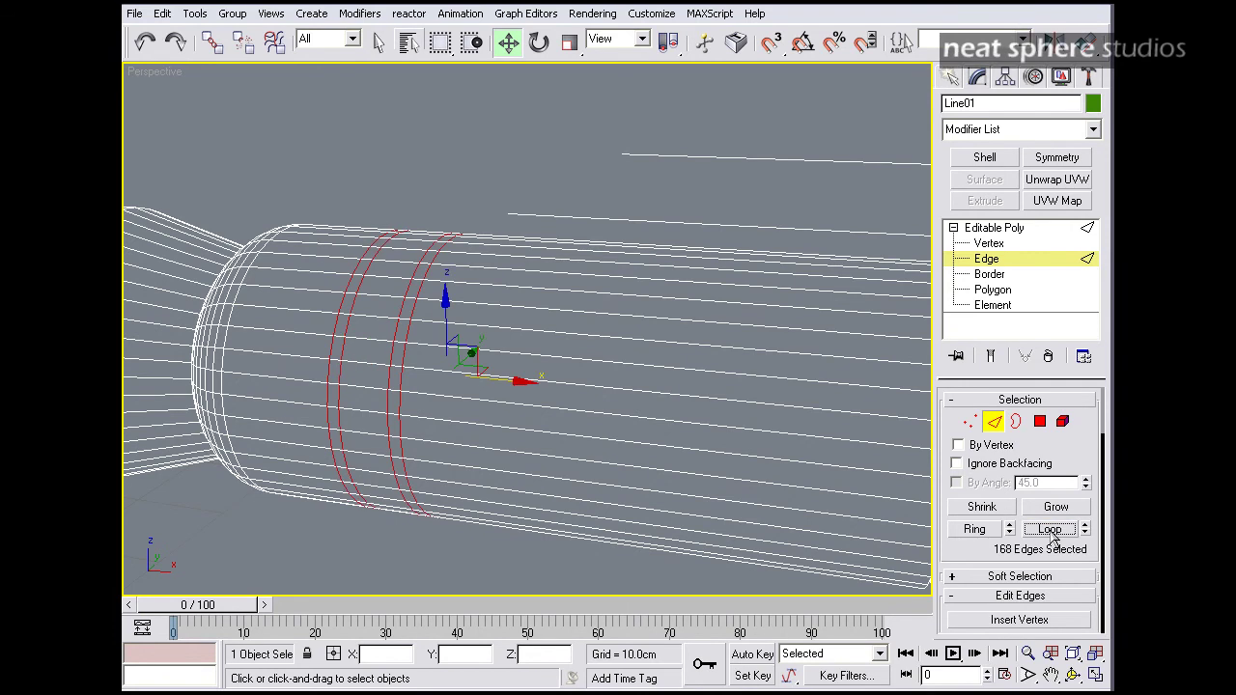
pyautogui.moveTo(980, 552); pyautogui.dragTo(983, 400)
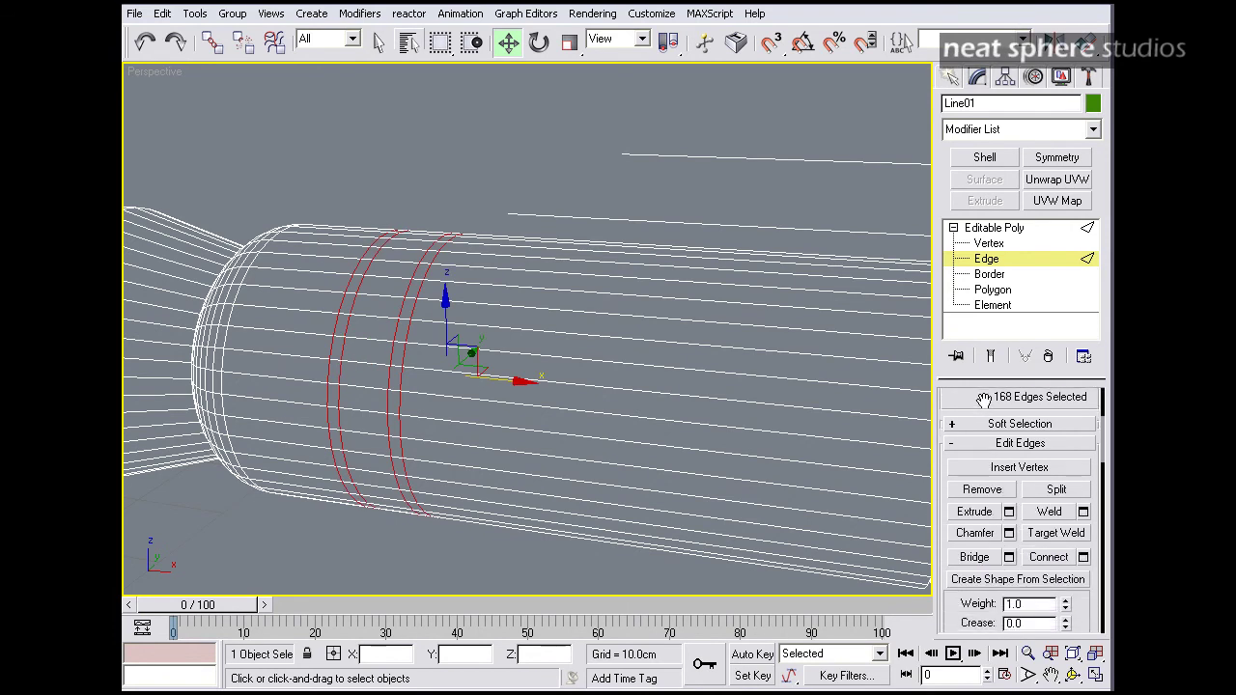
pyautogui.click(1009, 512)
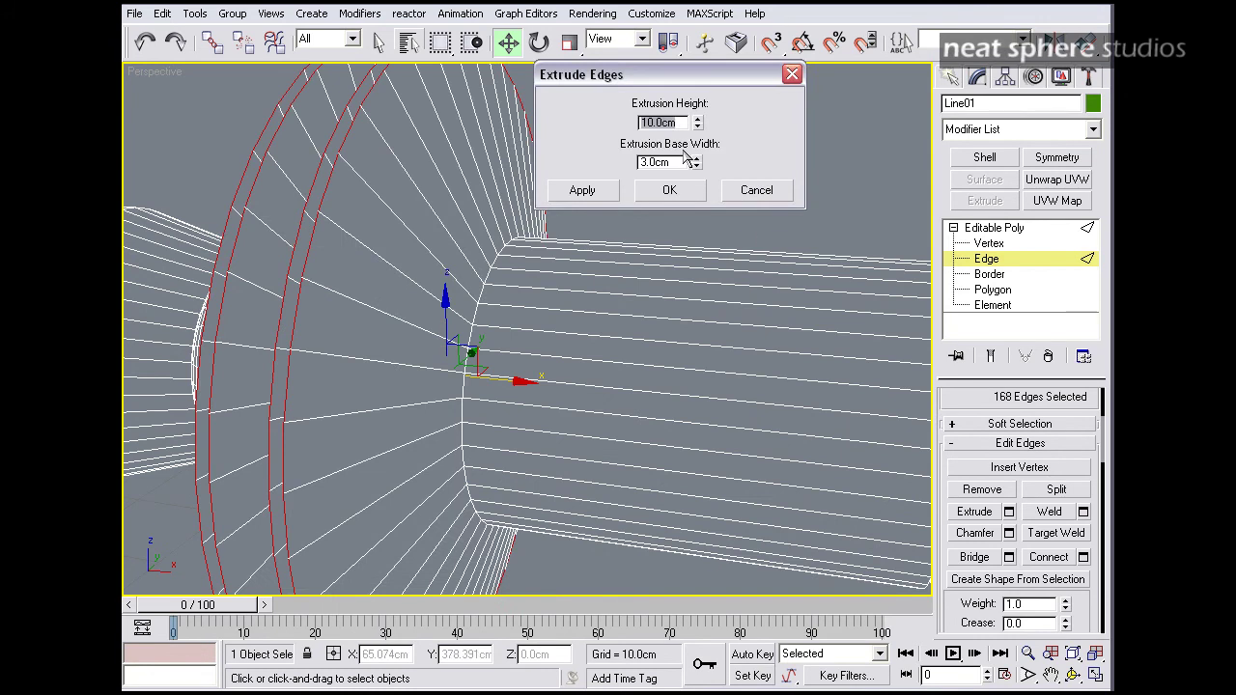
pyautogui.click(752, 192)
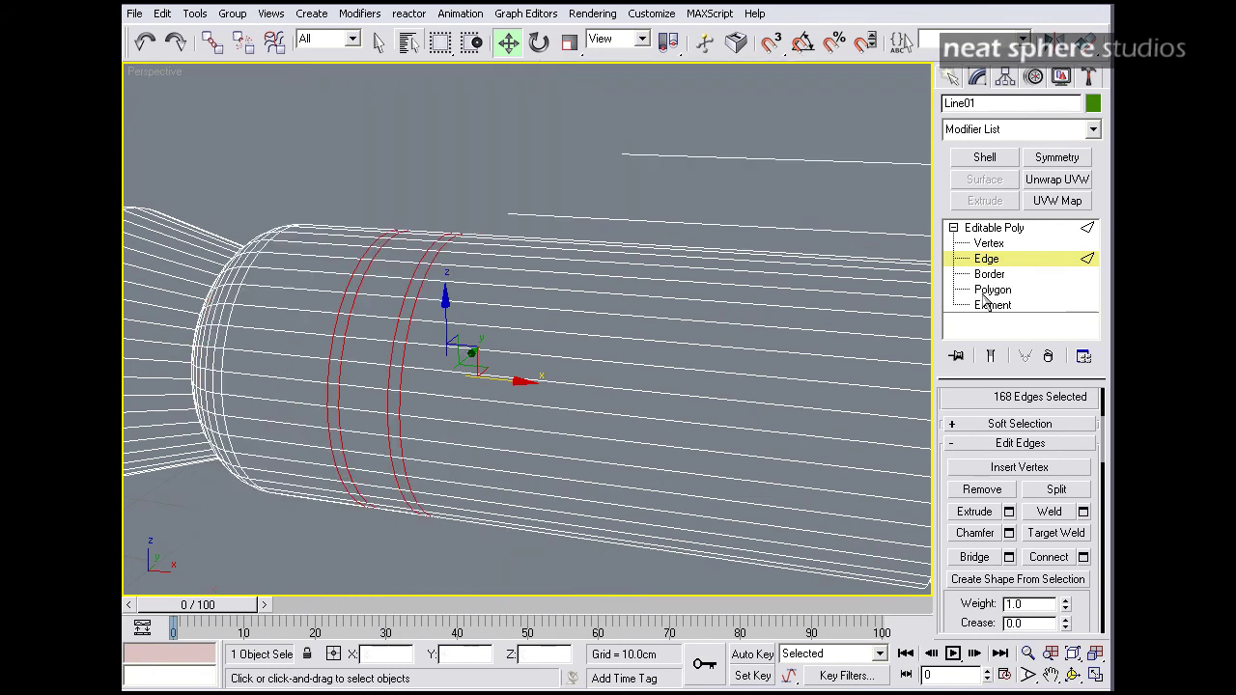
# Convert the four selected edge loops to two polygon bands and extrude them -0.5 cm by Local Normal.
pyautogui.click(991, 292)
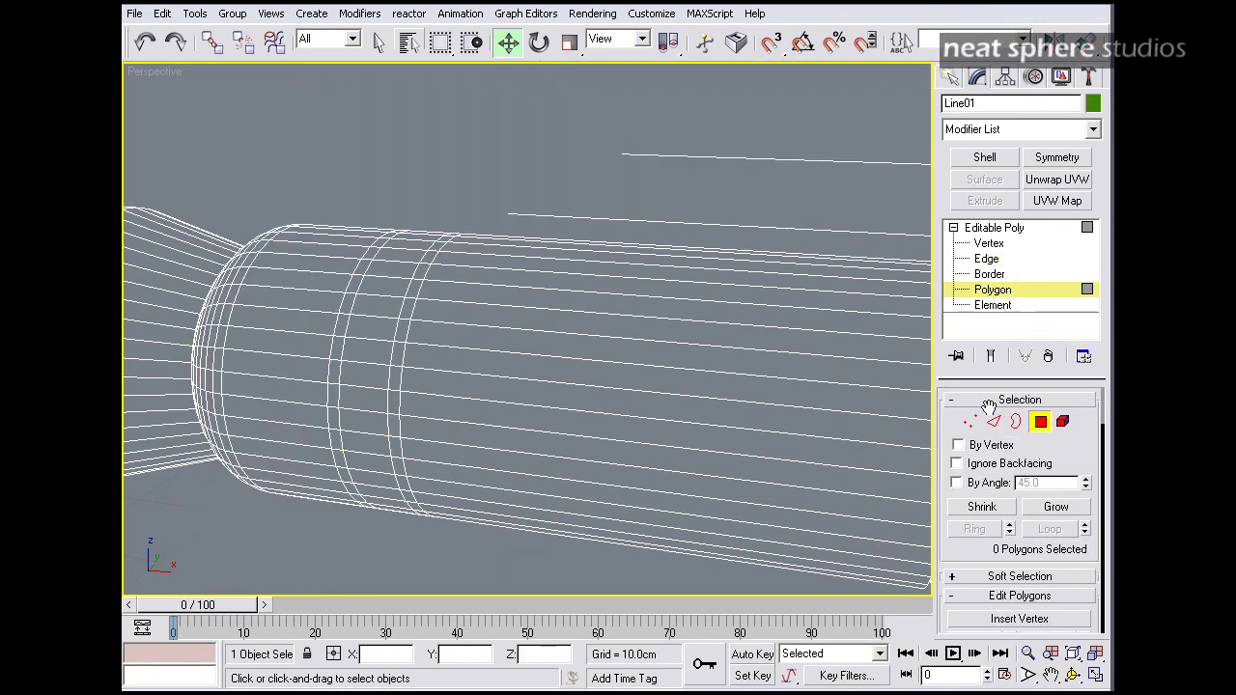
pyautogui.click(993, 421)
pyautogui.keyDown('ctrl'); pyautogui.click(1040, 421); pyautogui.keyUp('ctrl')
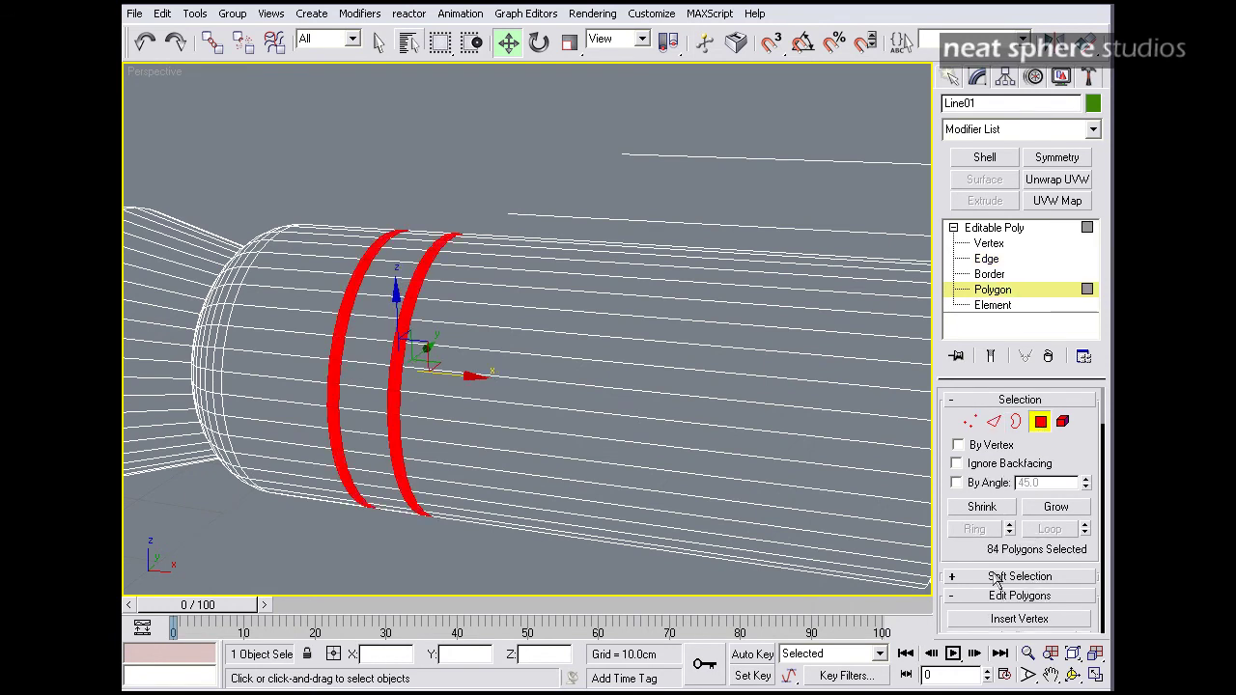
pyautogui.scroll(-5, 1026, 579)
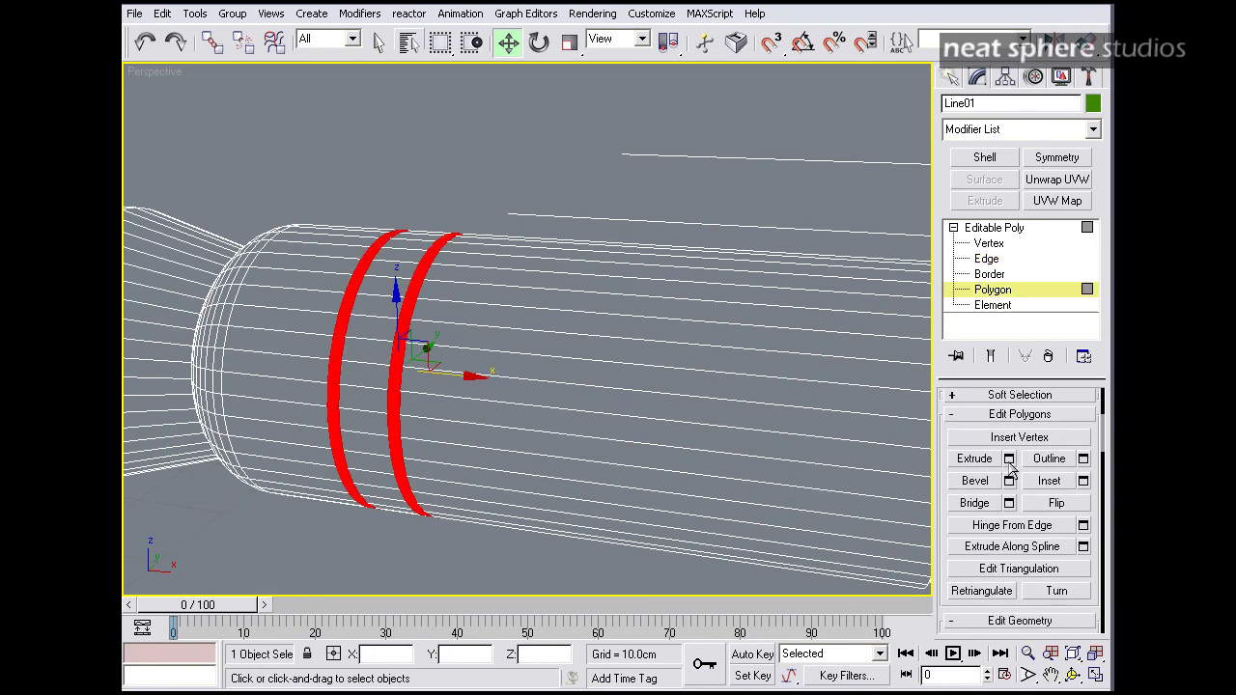
pyautogui.click(1009, 460)
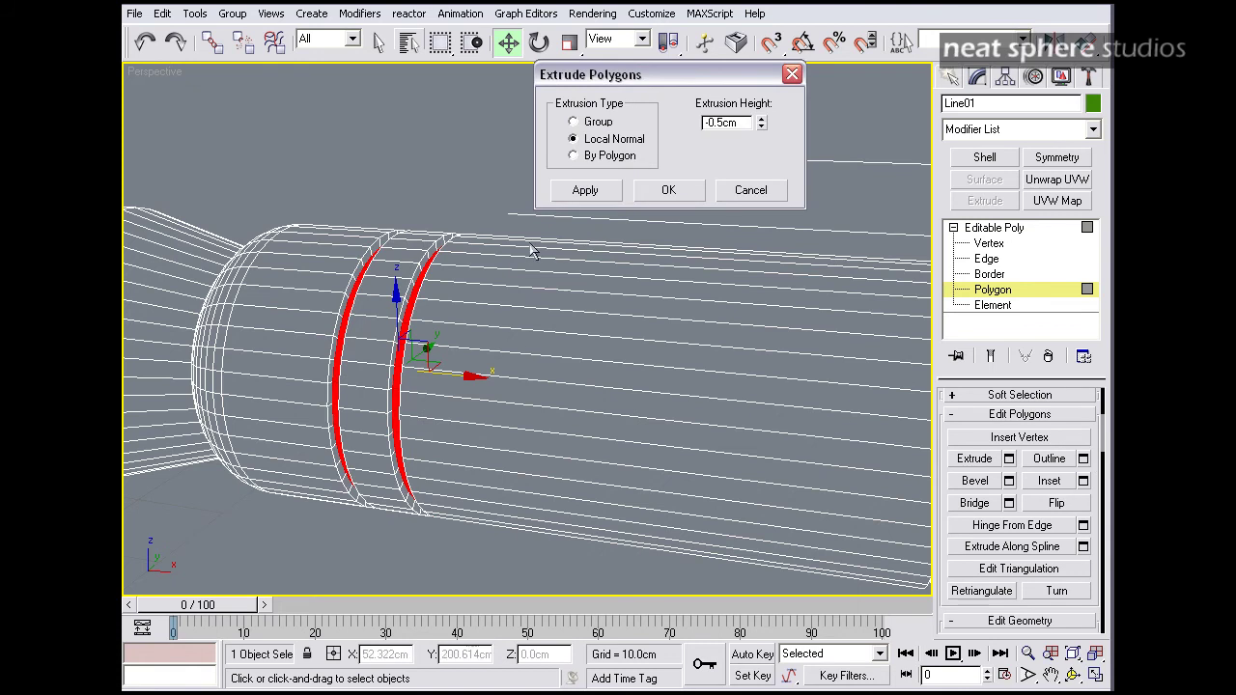
pyautogui.click(663, 194)
# Clear the polygon selection, leave polygon editing and display the scope shaded in the perspective view.
pyautogui.keyDown('alt'); pyautogui.moveTo(541, 345); pyautogui.dragTo(610, 367, button='middle'); pyautogui.keyUp('alt')
pyautogui.hotkey('alt', 'z')
pyautogui.moveTo(643, 271); pyautogui.dragTo(701, 328)
pyautogui.keyDown('alt'); pyautogui.moveTo(701, 328); pyautogui.dragTo(750, 375, button='middle'); pyautogui.keyUp('alt')
pyautogui.rightClick(722, 446)
pyautogui.click(720, 450)
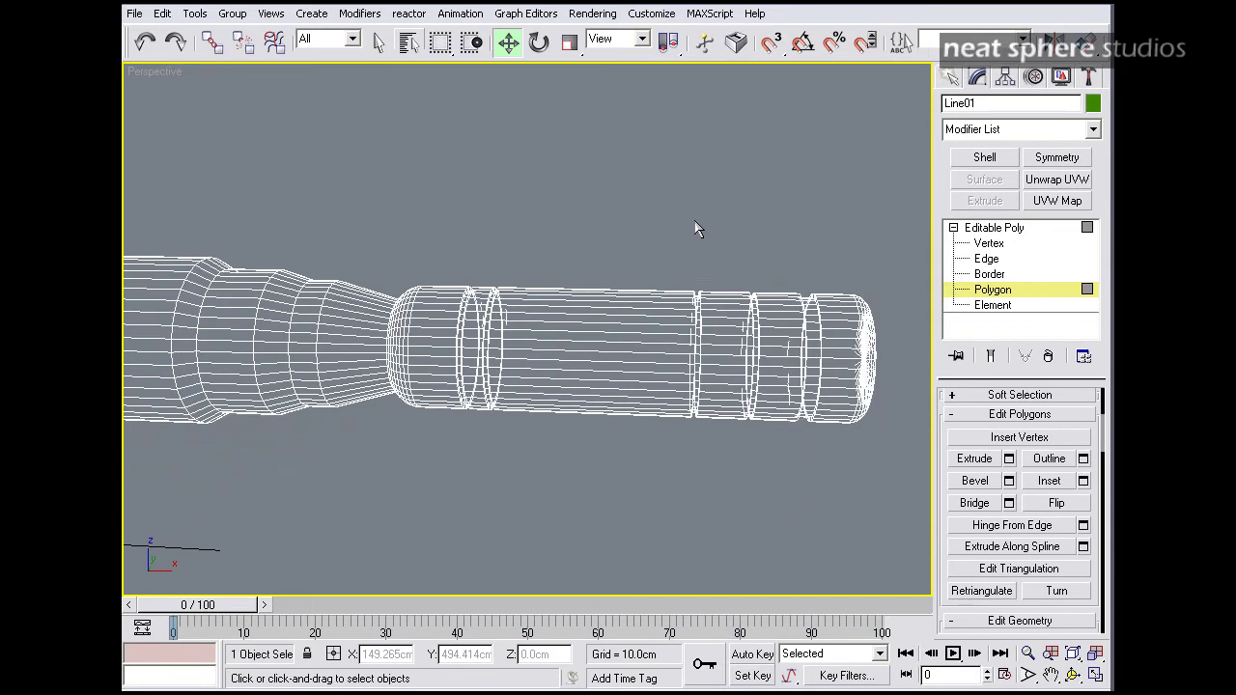
pyautogui.press('F3')
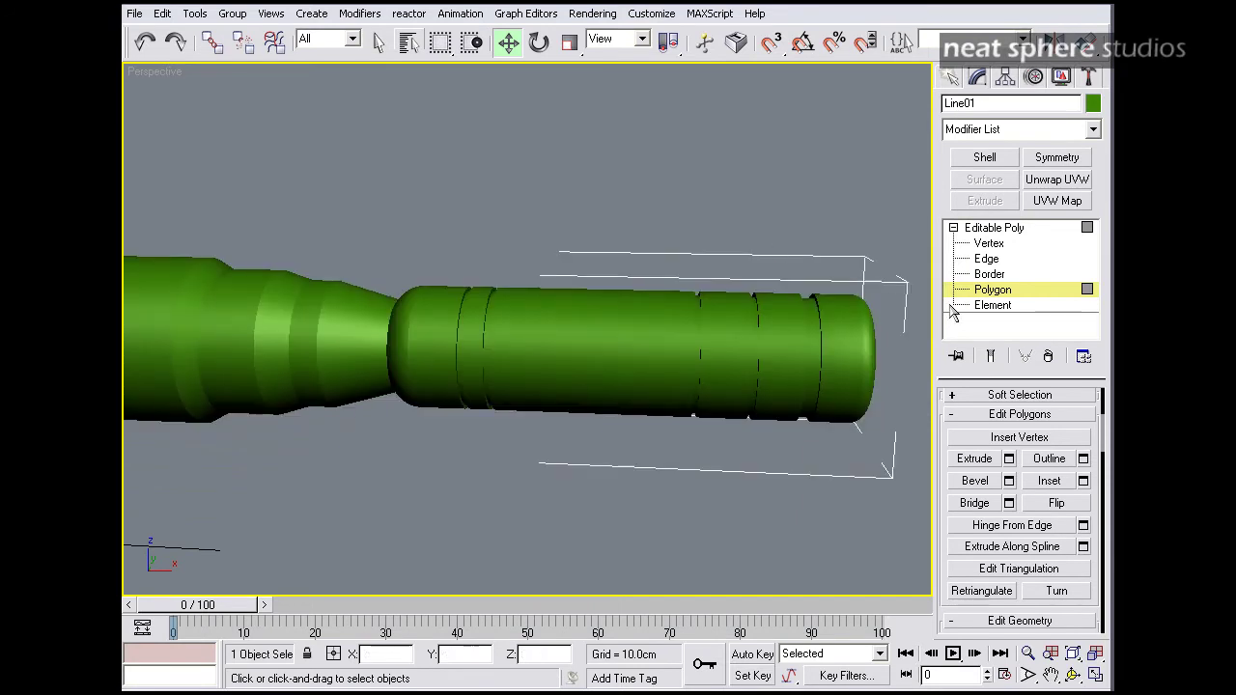
pyautogui.click(995, 291)
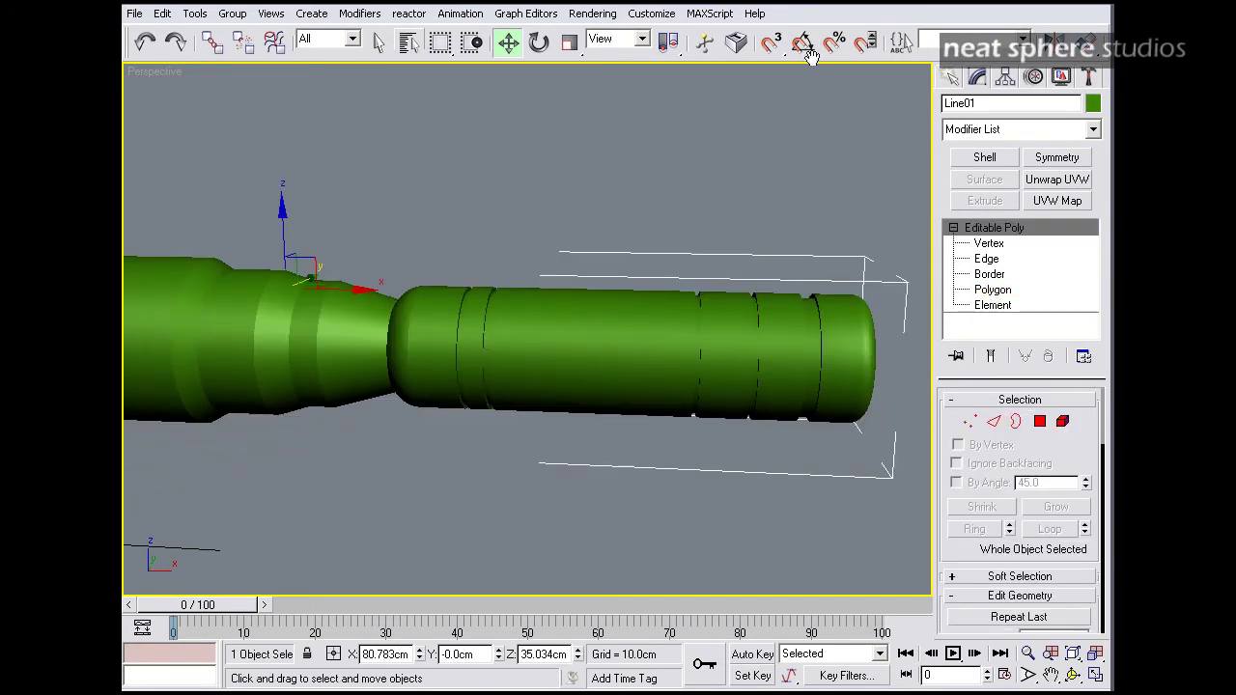
# Assign the 01 - Default material to the whole scope.
pyautogui.moveTo(954, 60); pyautogui.dragTo(742, 52)
pyautogui.click(961, 54)
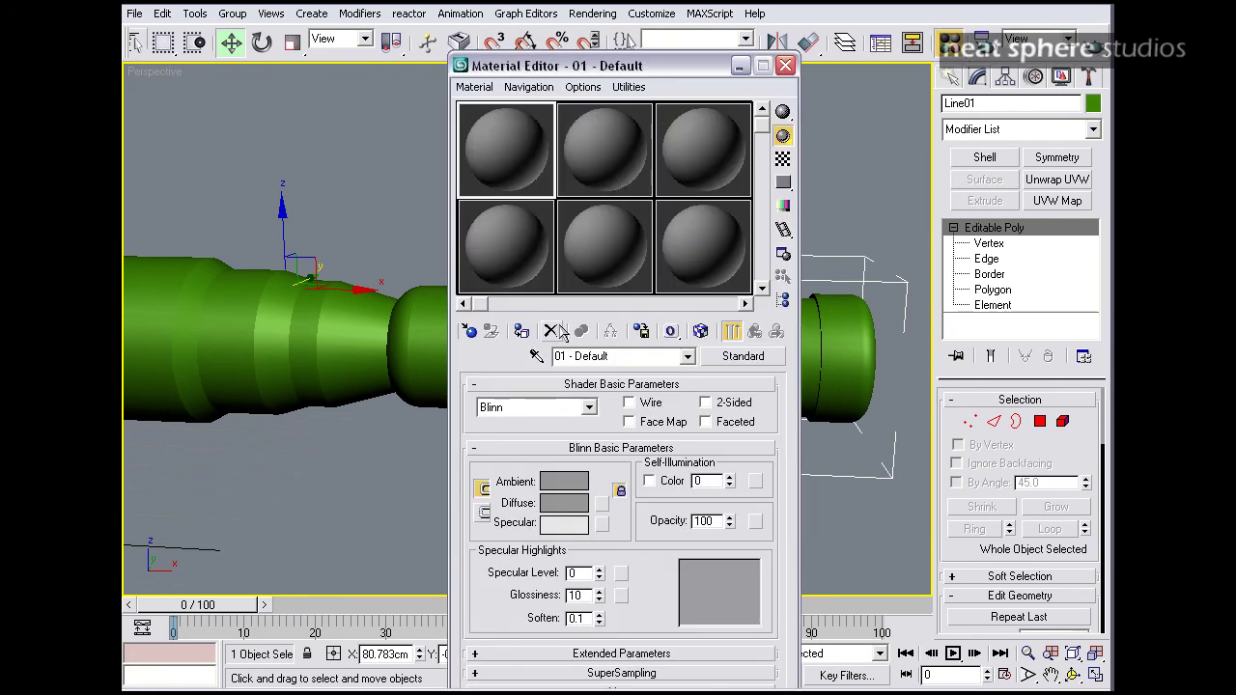
pyautogui.click(523, 331)
pyautogui.click(786, 65)
# Display the mesh edges over the shaded scope in the perspective view.
pyautogui.hotkey('alt', 'z')
pyautogui.moveTo(745, 182); pyautogui.dragTo(676, 329)
pyautogui.keyDown('alt'); pyautogui.moveTo(676, 329); pyautogui.dragTo(609, 255, button='middle'); pyautogui.keyUp('alt')
pyautogui.moveTo(611, 282); pyautogui.dragTo(625, 222)
pyautogui.moveTo(558, 267); pyautogui.dragTo(647, 221, button='middle')
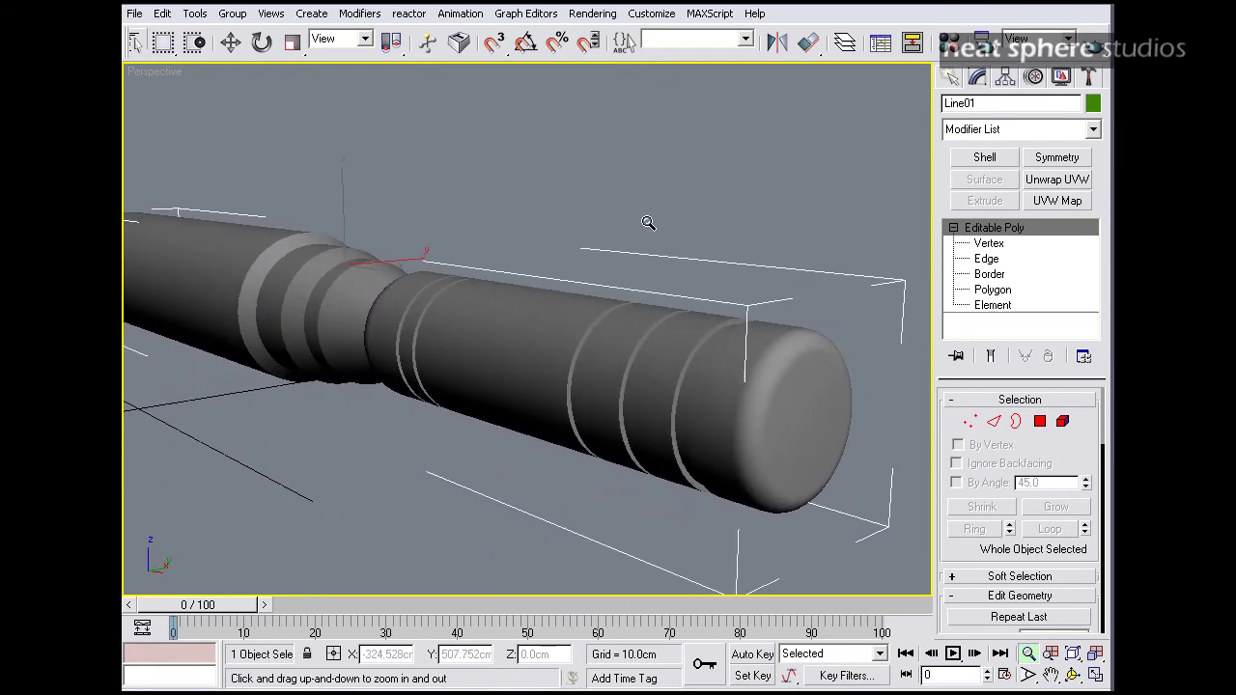
pyautogui.press('F4')
pyautogui.press('w')
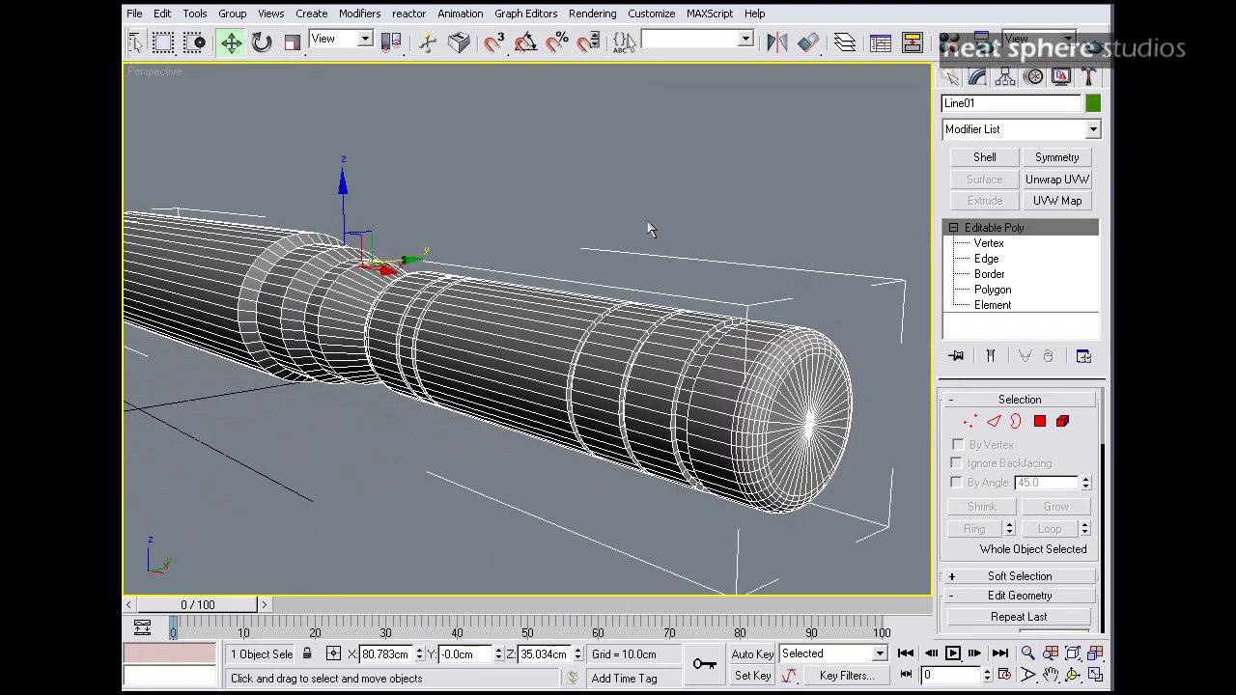
# Switch the perspective view to hidden-line display and deselect the scope.
pyautogui.rightClick(140, 74)
pyautogui.moveTo(172, 142)
pyautogui.click(328, 211)
pyautogui.click(546, 216)
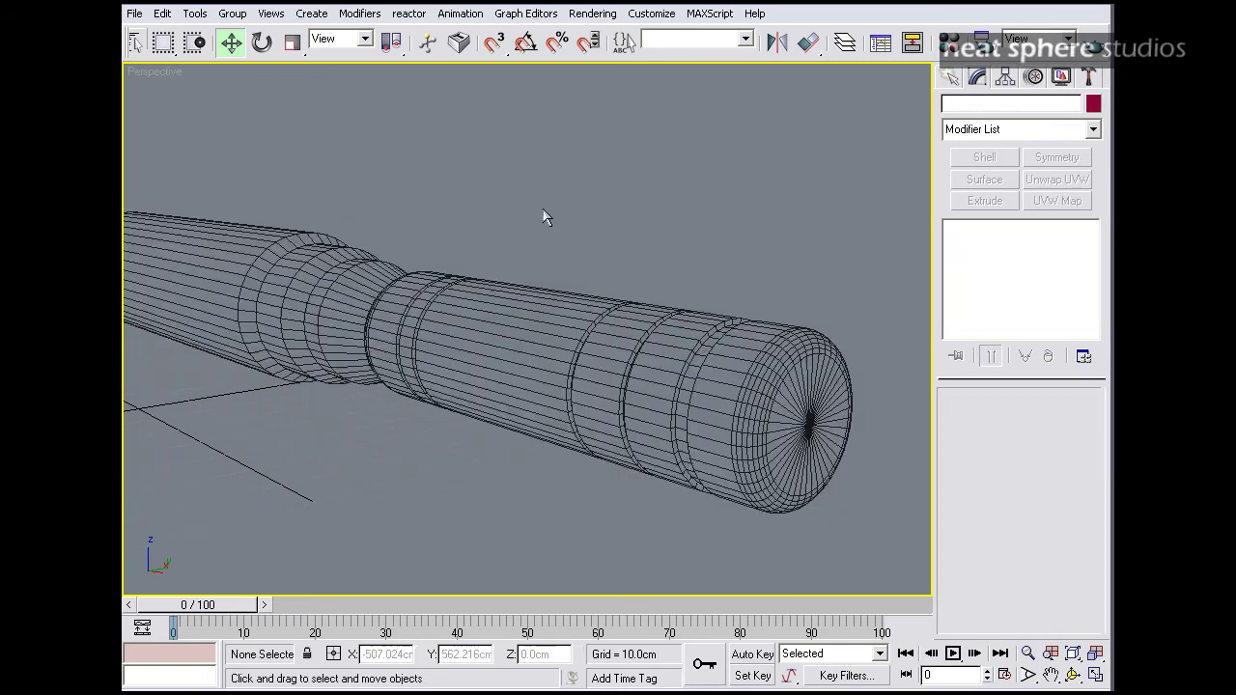
# Select the lengthwise edges of the scope's large front tube in the front view.
pyautogui.hotkey('alt', 'z')
pyautogui.moveTo(558, 213); pyautogui.dragTo(516, 309)
pyautogui.keyDown('alt'); pyautogui.moveTo(516, 309); pyautogui.dragTo(489, 238, button='middle'); pyautogui.keyUp('alt')
pyautogui.moveTo(334, 256); pyautogui.dragTo(541, 232, button='middle')
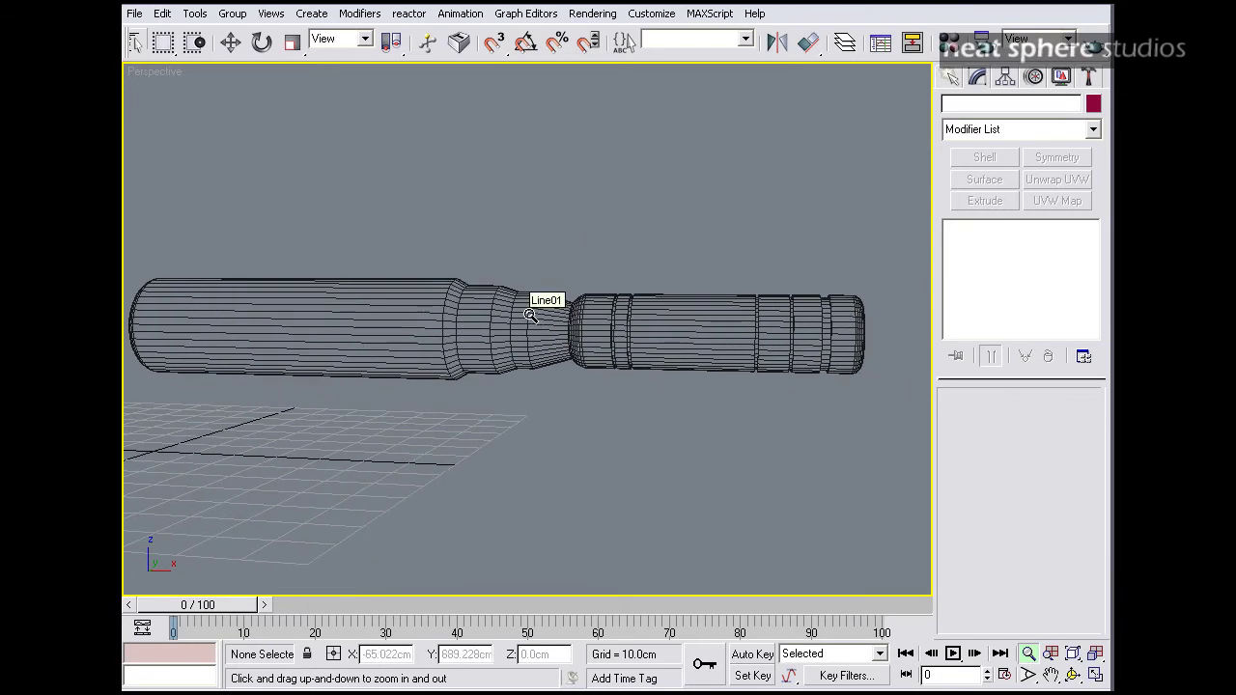
pyautogui.press('w')
pyautogui.moveTo(442, 206); pyautogui.dragTo(482, 187)
pyautogui.moveTo(483, 187); pyautogui.dragTo(659, 228, button='middle')
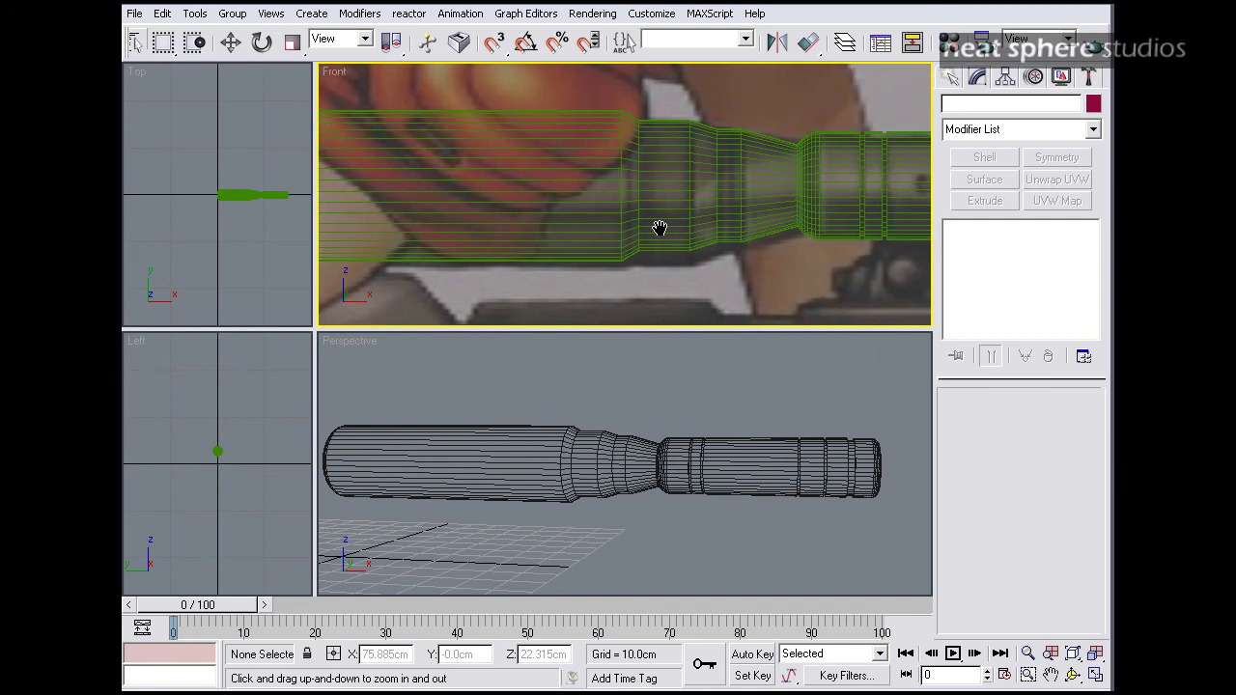
pyautogui.moveTo(660, 228); pyautogui.dragTo(993, 234, button='middle')
pyautogui.moveTo(558, 202); pyautogui.dragTo(666, 194, button='middle')
pyautogui.press('w')
pyautogui.click(668, 180)
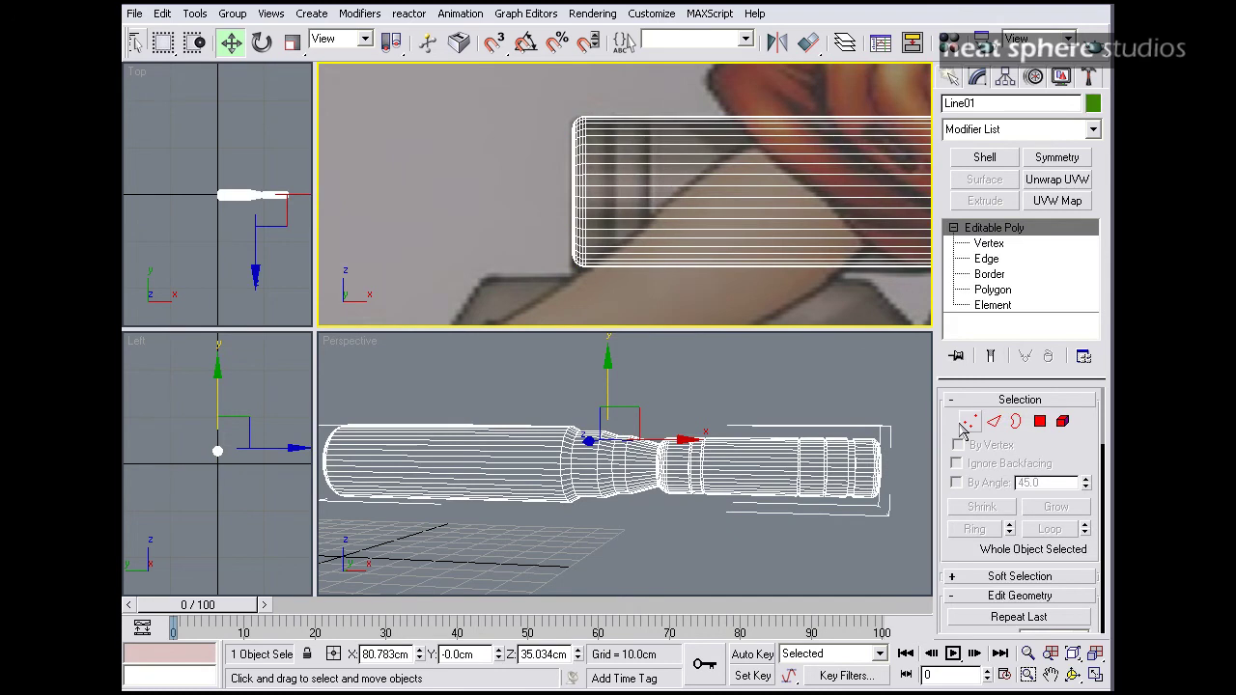
pyautogui.press('2')
pyautogui.moveTo(664, 75); pyautogui.dragTo(766, 320)
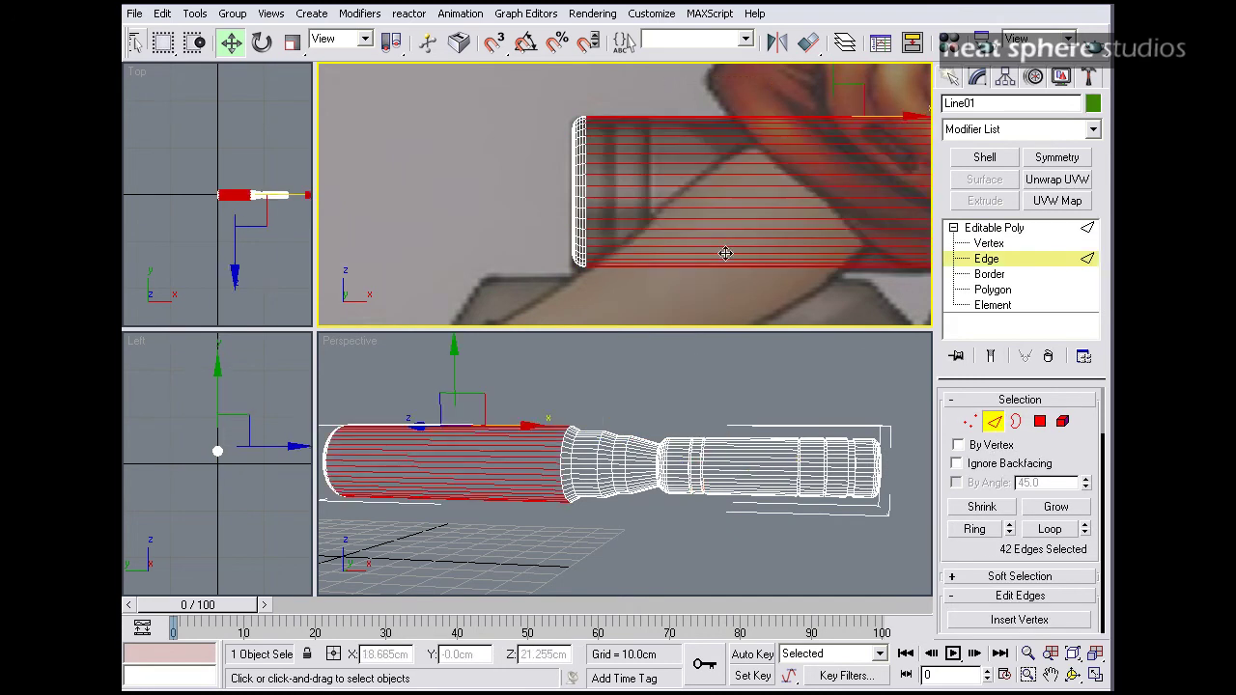
# Connect the selected lengthwise edges with 2 segments to add two edge rings around the large tube.
pyautogui.scroll(-5, 966, 555)
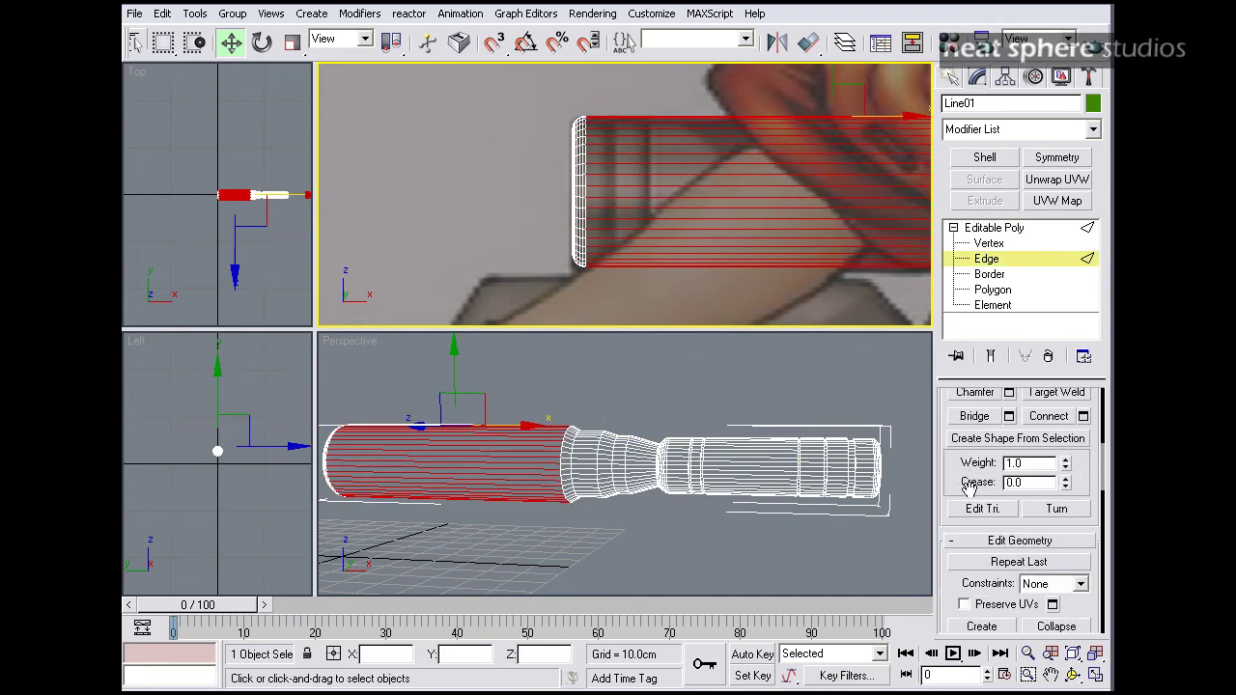
pyautogui.click(1082, 416)
pyautogui.moveTo(712, 77); pyautogui.dragTo(471, 43)
pyautogui.click(418, 92)
pyautogui.click(418, 92)
pyautogui.click(418, 92)
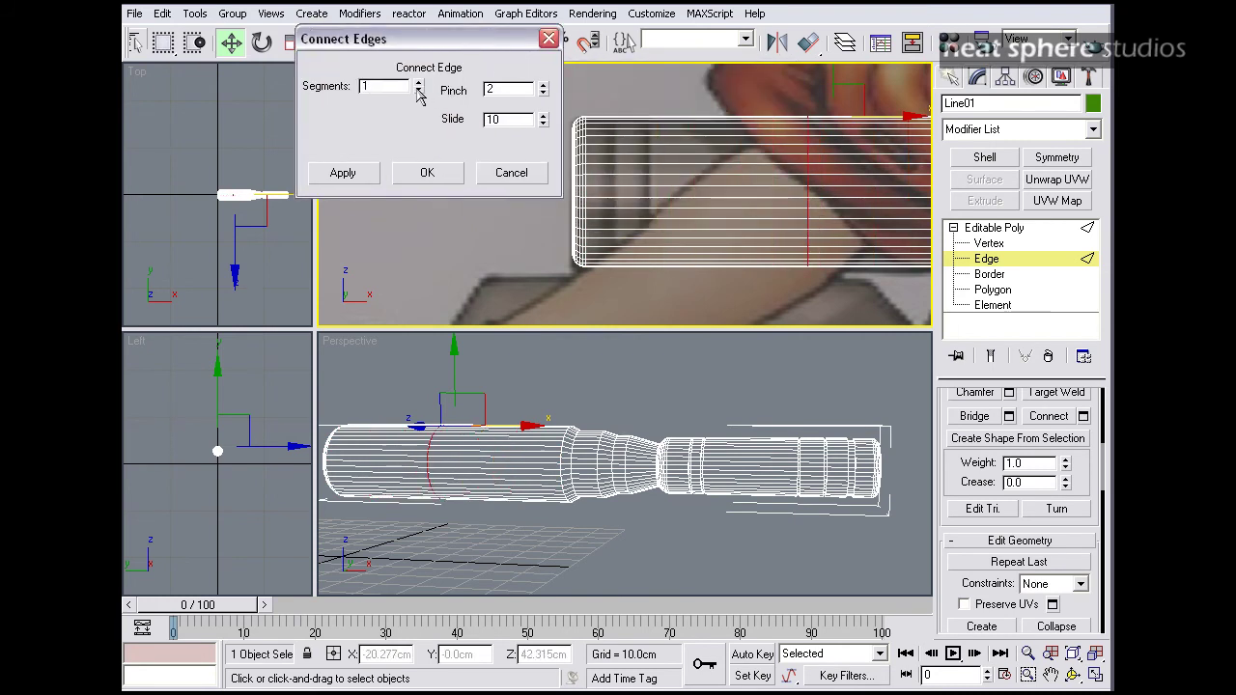
pyautogui.click(416, 83)
pyautogui.moveTo(761, 210); pyautogui.dragTo(693, 260, button='middle')
pyautogui.scroll(-2, 649, 279)
pyautogui.click(444, 174)
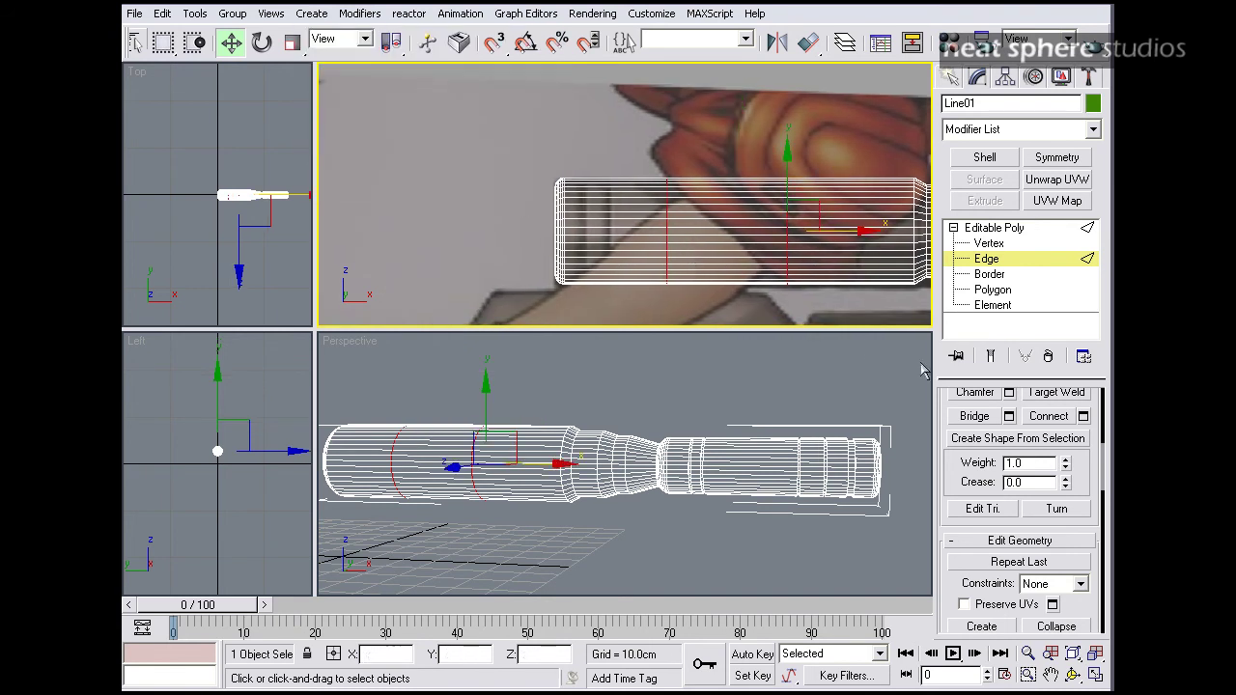
# Move the two new vertex rings along X onto the blueprint's groove lines near the large tube's front end.
pyautogui.click(988, 243)
pyautogui.moveTo(626, 171); pyautogui.dragTo(702, 310)
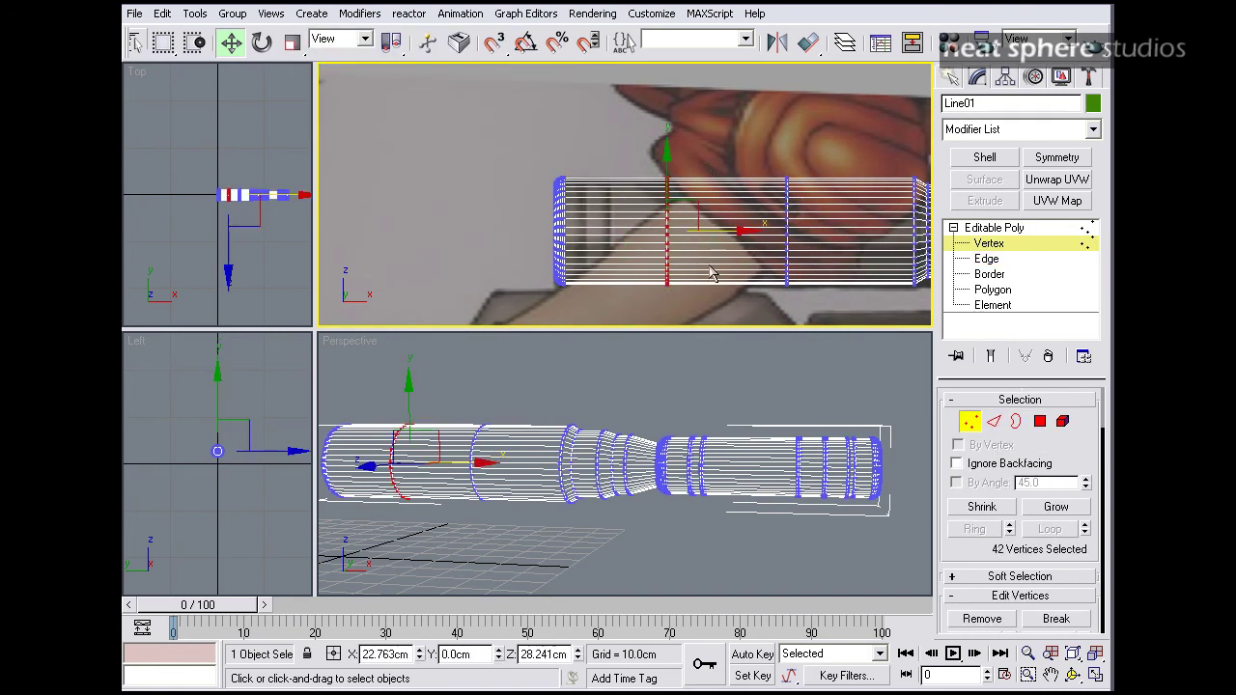
pyautogui.moveTo(716, 232); pyautogui.dragTo(632, 228)
pyautogui.moveTo(744, 166); pyautogui.dragTo(828, 314)
pyautogui.moveTo(844, 231); pyautogui.dragTo(672, 232)
pyautogui.moveTo(629, 273); pyautogui.dragTo(659, 230, button='middle')
pyautogui.hotkey('alt', 'z')
pyautogui.moveTo(669, 248); pyautogui.dragTo(676, 193)
pyautogui.moveTo(678, 233); pyautogui.dragTo(662, 248, button='middle')
pyautogui.hotkey('alt', 'w')
pyautogui.press('w')
pyautogui.click(640, 193)
# Chamfer the two repositioned edge rings by 0.296 cm.
pyautogui.click(994, 421)
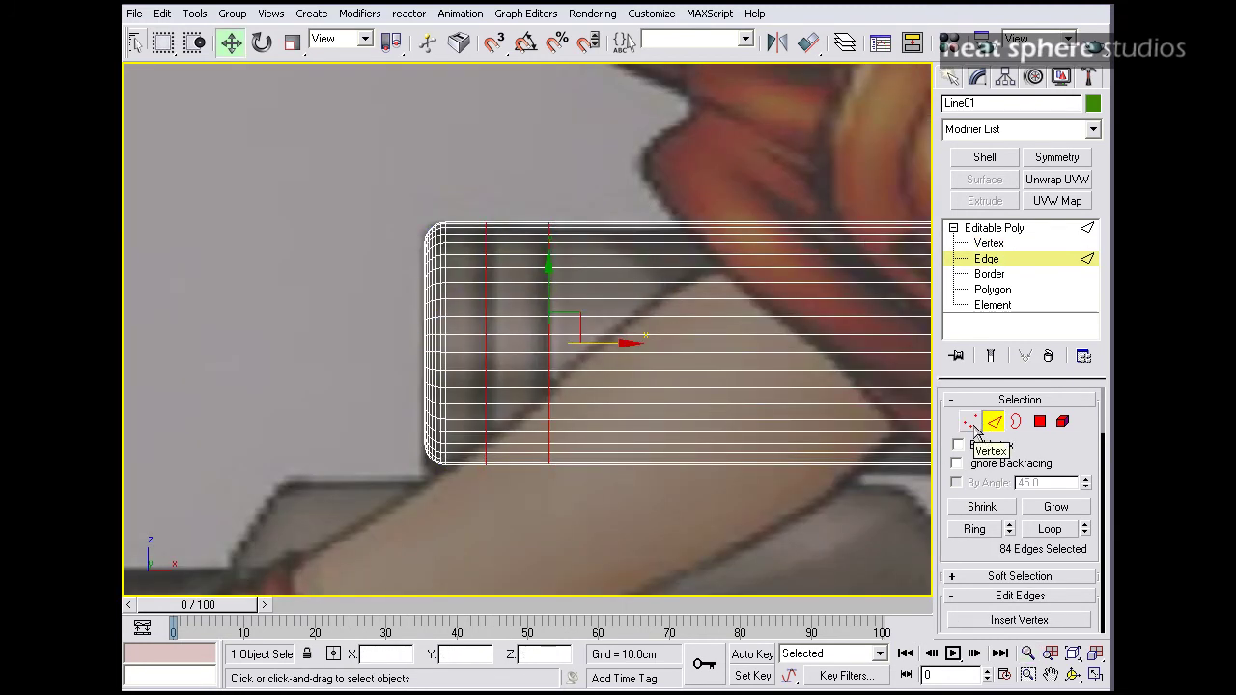
pyautogui.scroll(-5, 954, 552)
pyautogui.scroll(1, 957, 490)
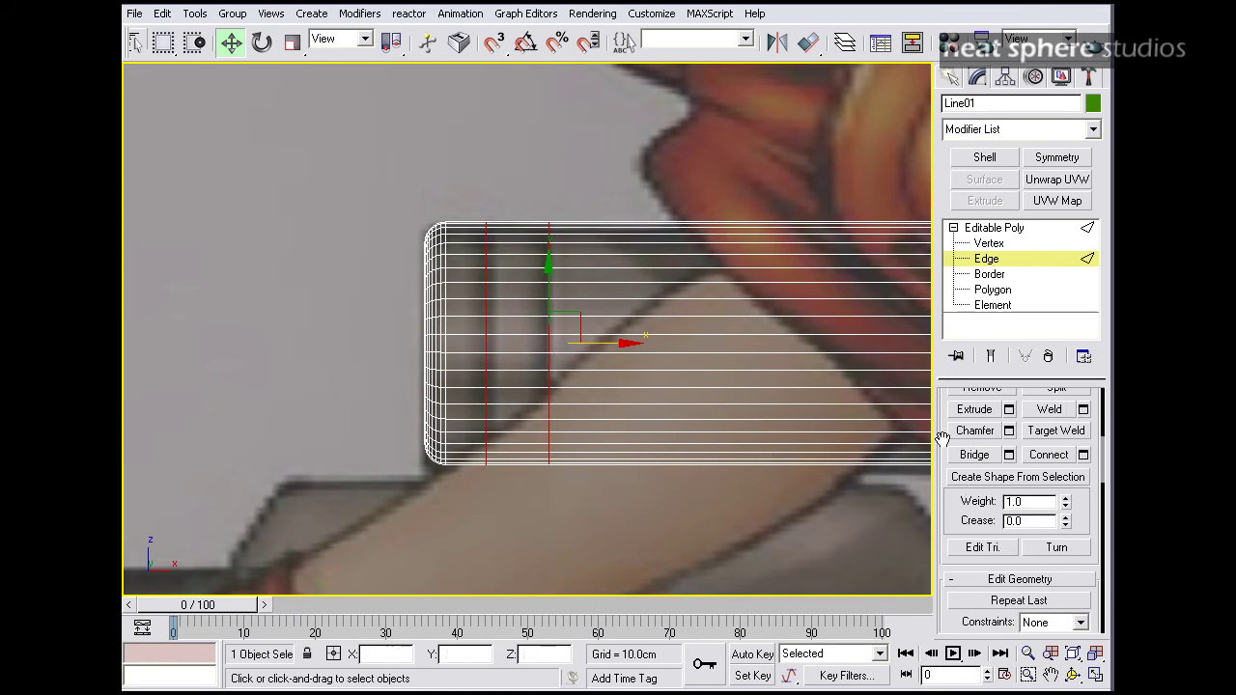
pyautogui.click(1008, 431)
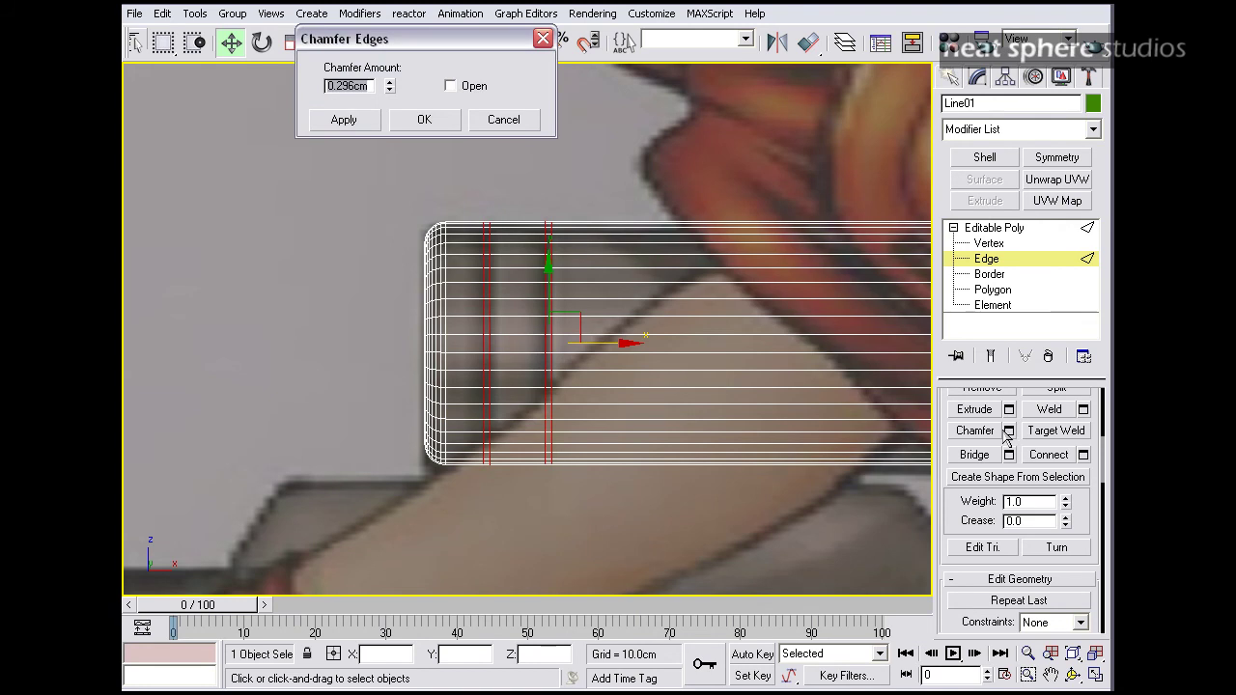
pyautogui.click(419, 119)
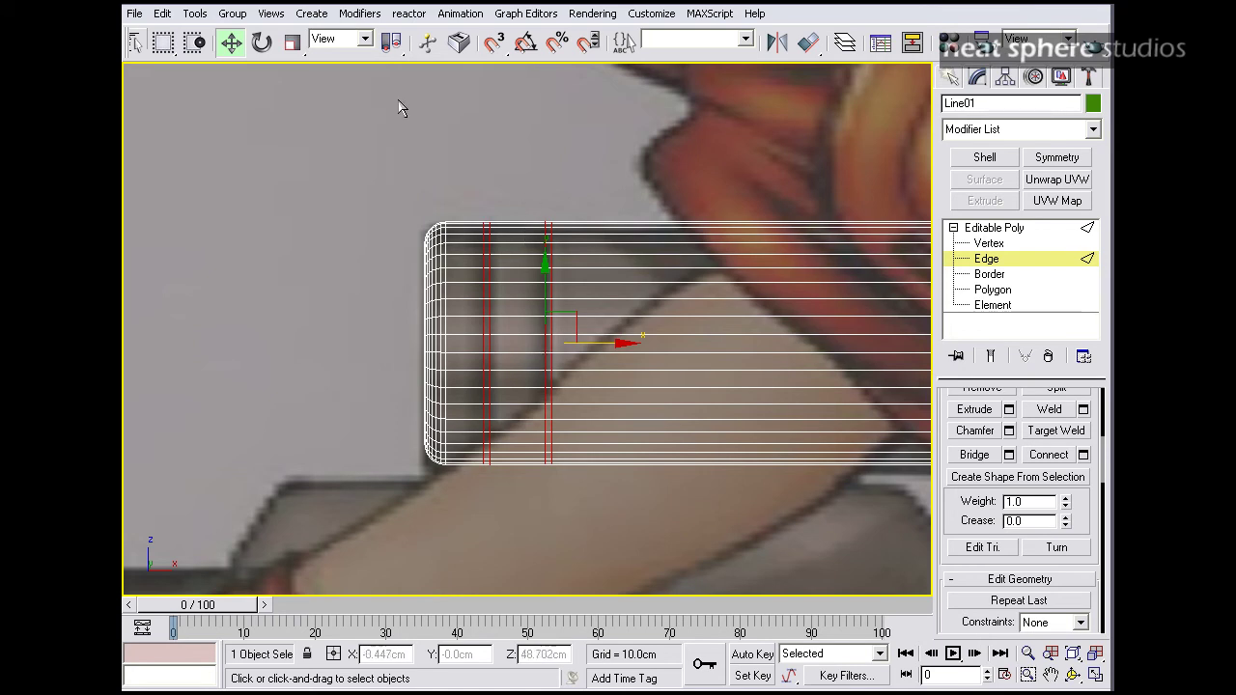
# Select both narrow polygon bands on the large tube and extrude them -0.5 cm by Local Normal.
pyautogui.click(992, 290)
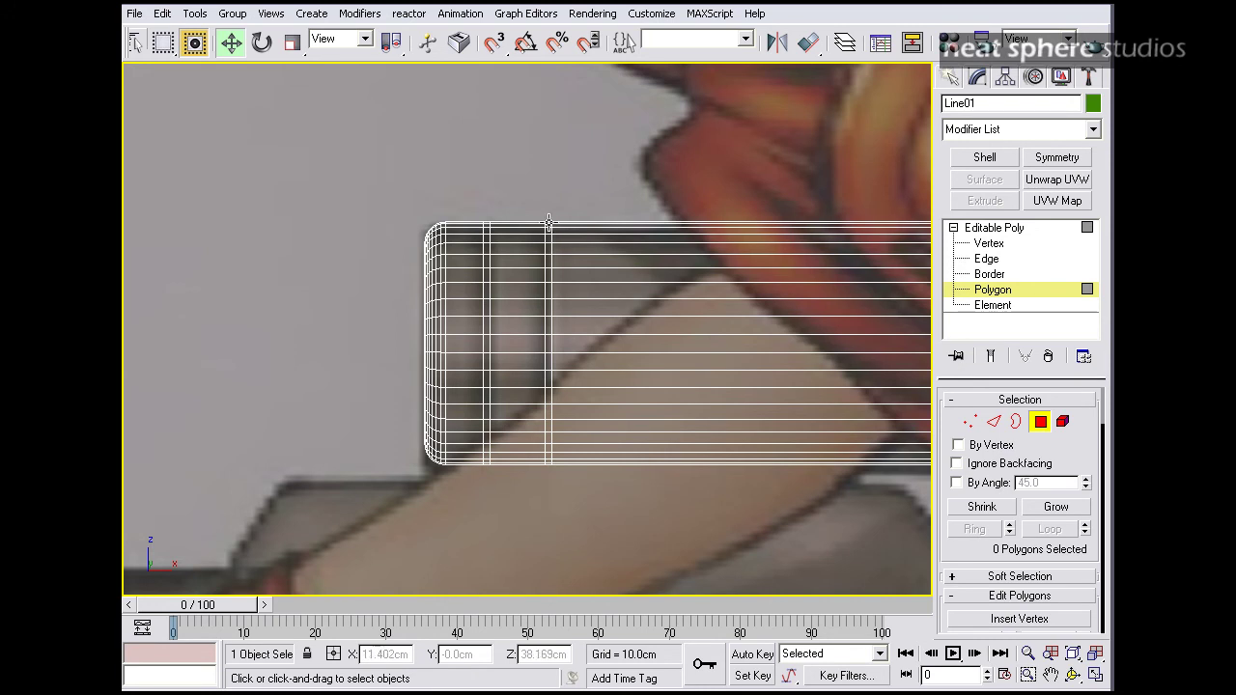
pyautogui.moveTo(529, 214); pyautogui.dragTo(618, 502)
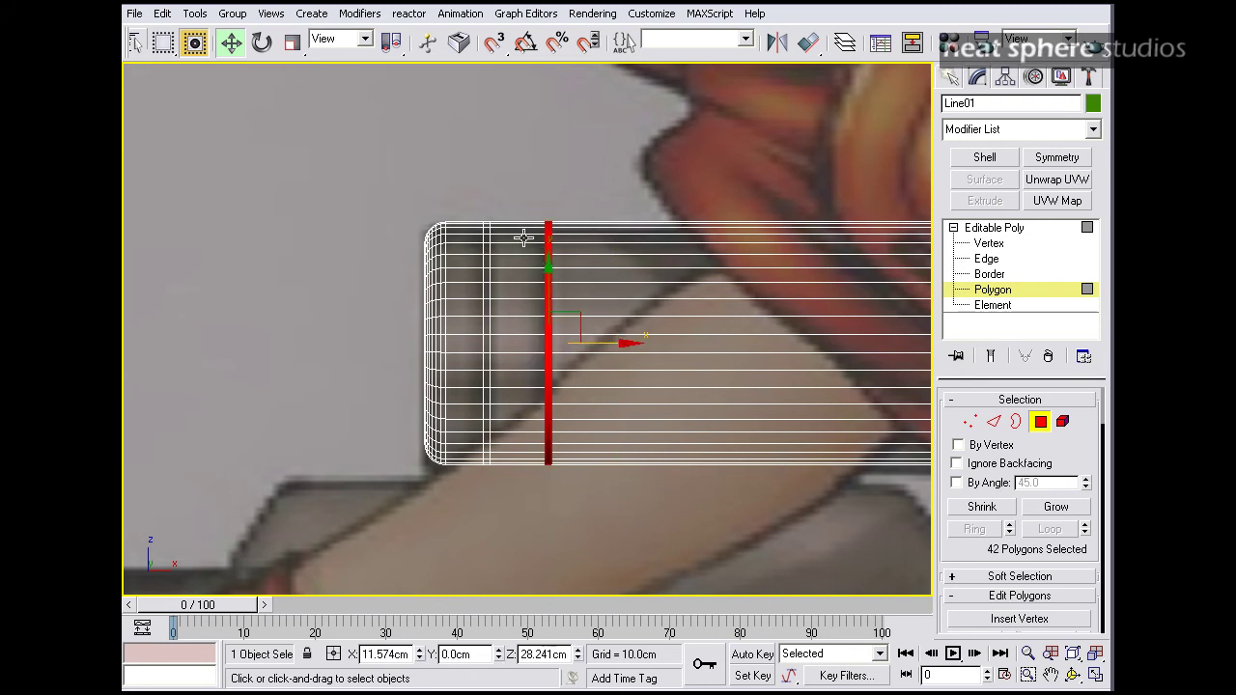
pyautogui.moveTo(473, 514); pyautogui.dragTo(474, 515)
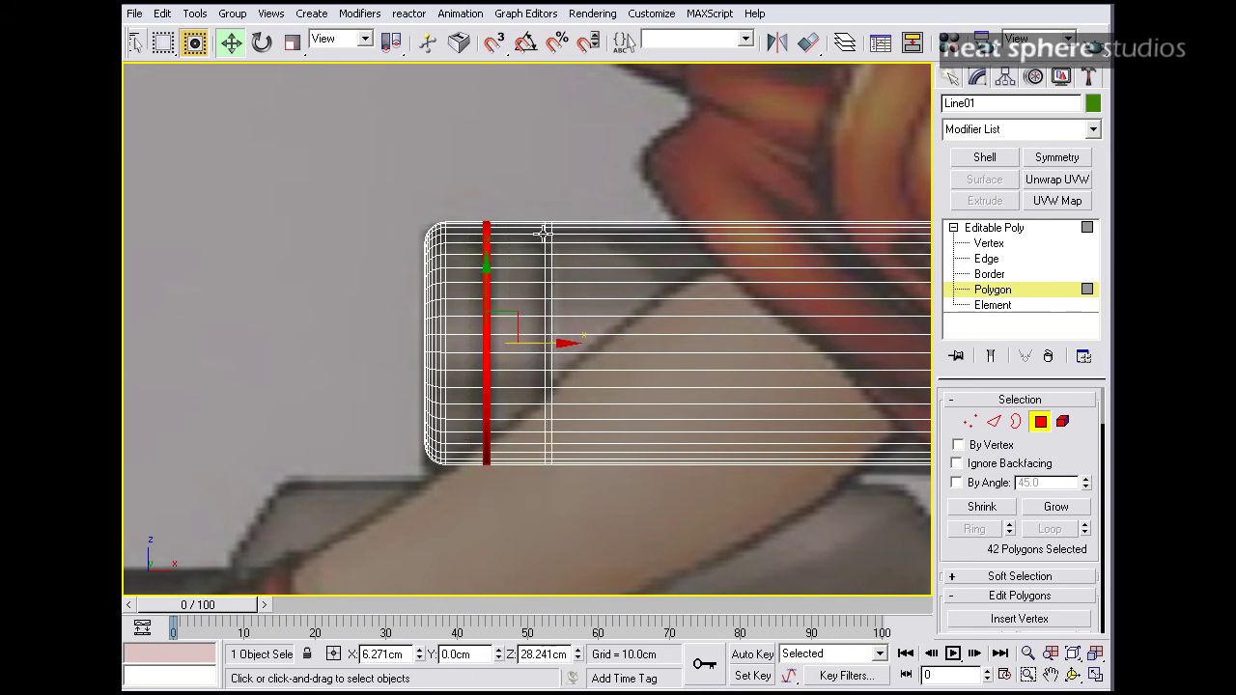
pyautogui.keyDown('ctrl'); pyautogui.moveTo(576, 504); pyautogui.dragTo(577, 501); pyautogui.keyUp('ctrl')
pyautogui.moveTo(962, 560); pyautogui.dragTo(974, 420)
pyautogui.click(1008, 499)
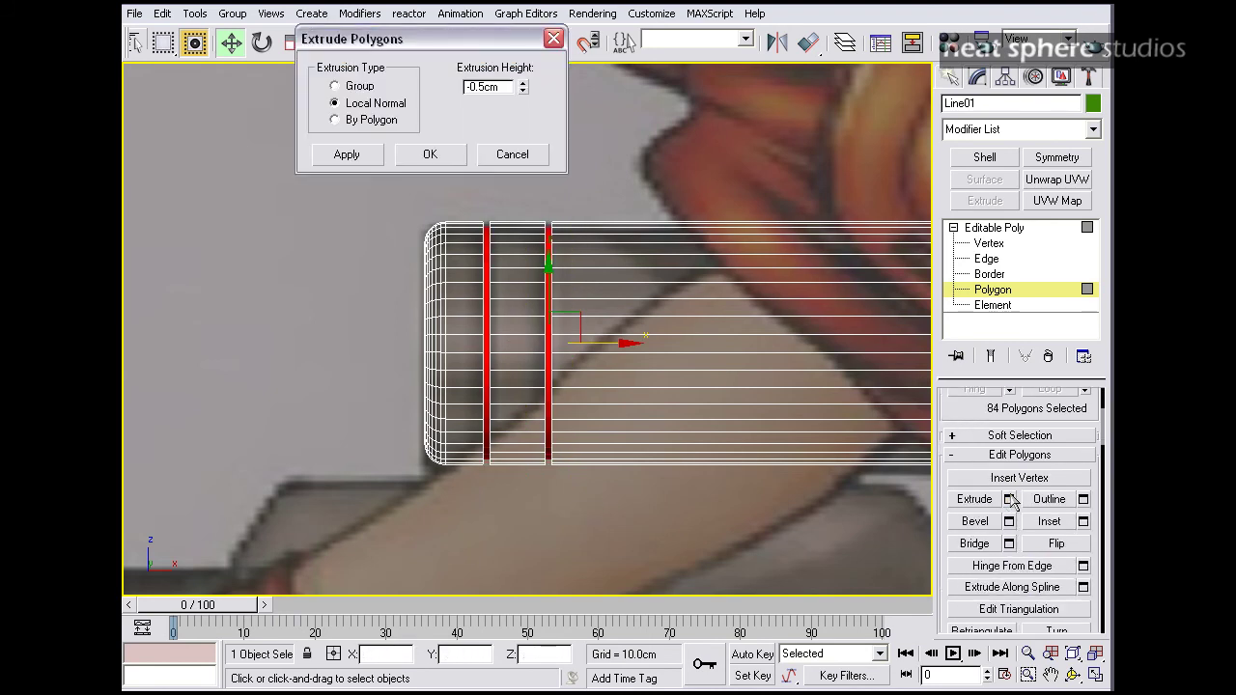
pyautogui.click(462, 158)
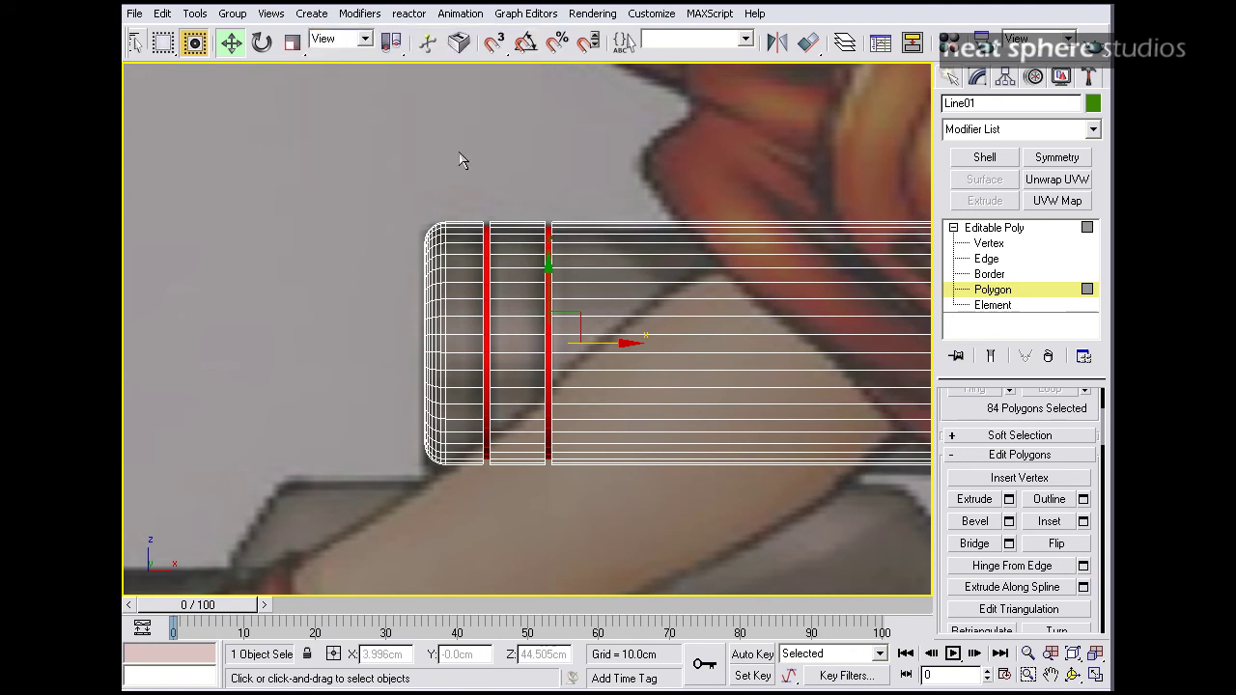
# Clear the polygon selection and maximize the perspective view, facing the large tube's front cap.
pyautogui.moveTo(664, 270); pyautogui.dragTo(557, 206, button='middle')
pyautogui.hotkey('alt', 'z')
pyautogui.rightClick(557, 183)
pyautogui.click(557, 181)
pyautogui.hotkey('alt', 'z')
pyautogui.moveTo(604, 175); pyautogui.dragTo(594, 379)
pyautogui.hotkey('alt', 'w')
pyautogui.click(633, 372)
pyautogui.hotkey('alt', 'w')
pyautogui.keyDown('alt'); pyautogui.moveTo(475, 300); pyautogui.dragTo(570, 307, button='middle'); pyautogui.keyUp('alt')
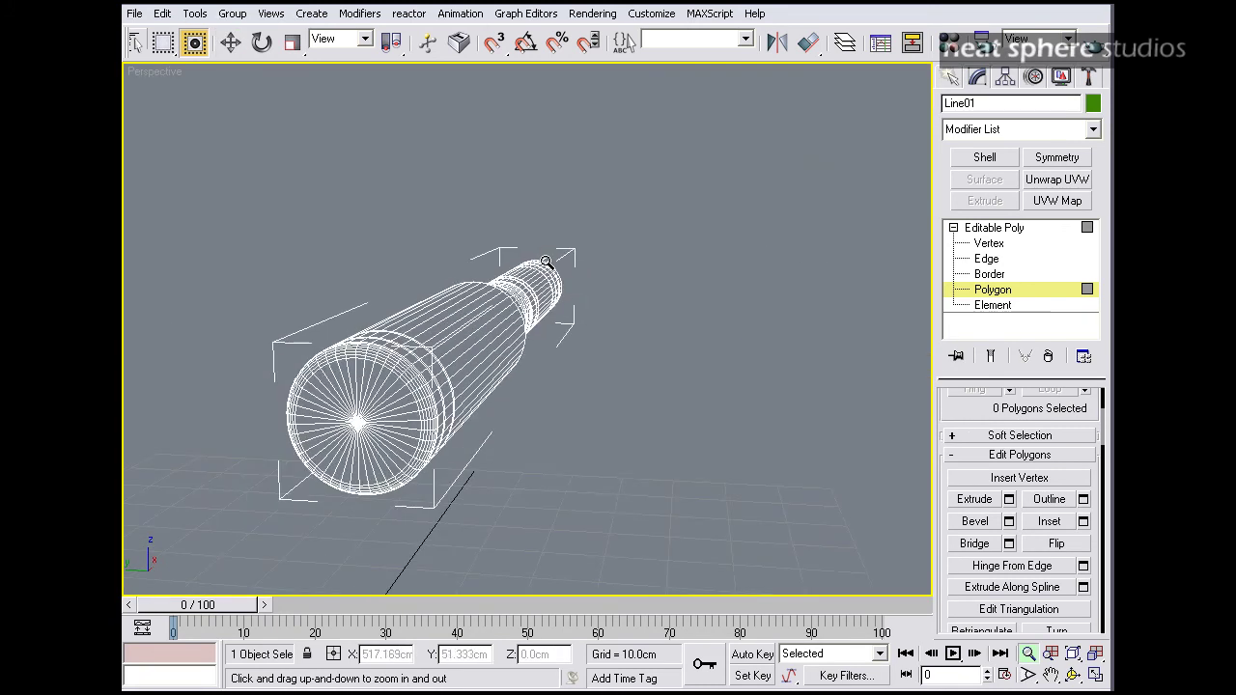
# With Ignore Backfacing enabled, select the cluster of vertices at the centre of the large tube's front cap and collapse them into one.
pyautogui.click(989, 244)
pyautogui.moveTo(425, 488); pyautogui.dragTo(456, 425)
pyautogui.press('w')
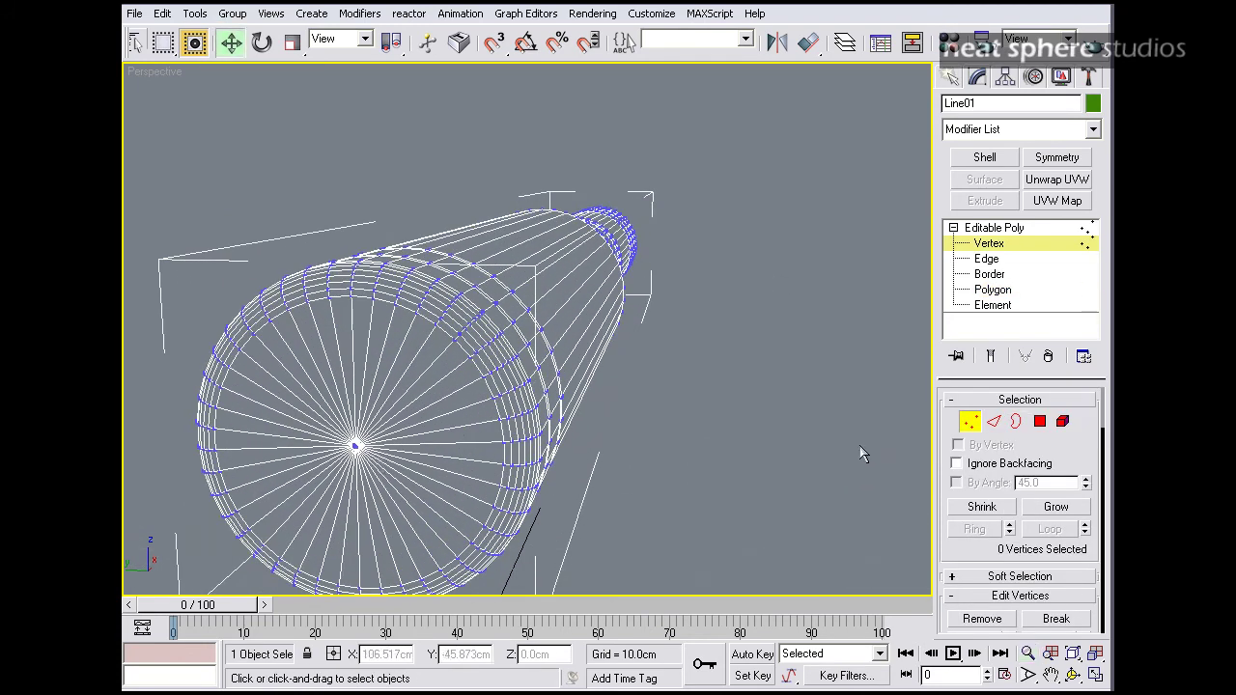
pyautogui.click(957, 464)
pyautogui.moveTo(268, 354); pyautogui.dragTo(363, 446)
pyautogui.keyDown('alt'); pyautogui.moveTo(349, 467); pyautogui.dragTo(387, 290, button='middle'); pyautogui.keyUp('alt')
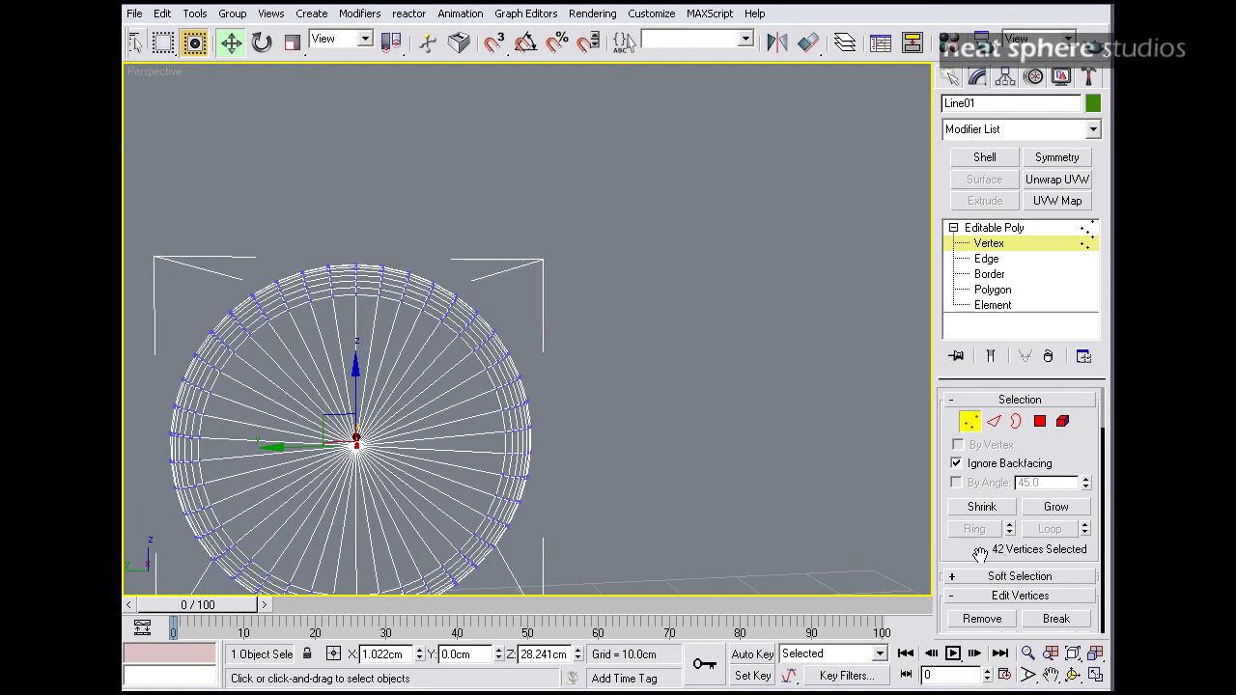
pyautogui.scroll(-8, 985, 552)
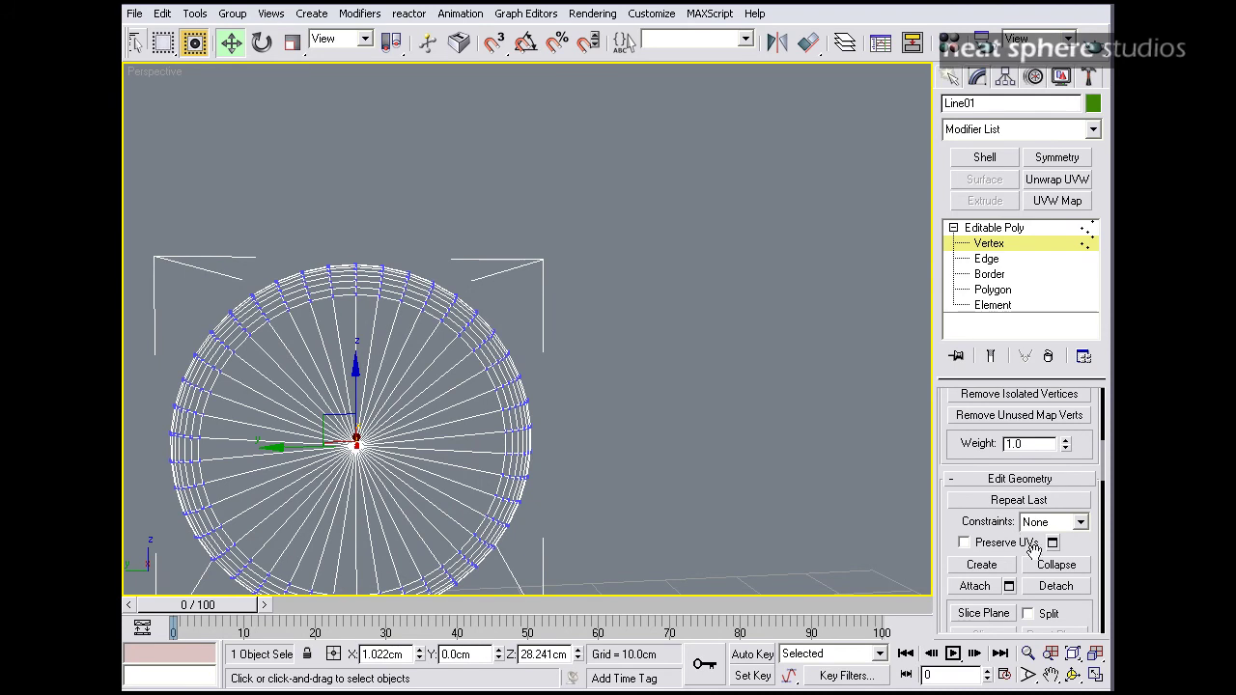
pyautogui.keyDown('alt'); pyautogui.moveTo(708, 422); pyautogui.dragTo(621, 367, button='middle'); pyautogui.keyUp('alt')
pyautogui.rightClick(603, 333)
pyautogui.moveTo(582, 290); pyautogui.dragTo(530, 336)
pyautogui.moveTo(578, 369)
pyautogui.keyDown('alt'); pyautogui.mouseDown(button='middle')
pyautogui.moveTo(530, 378)
pyautogui.moveTo(584, 363)
pyautogui.mouseUp(button='middle'); pyautogui.keyUp('alt')
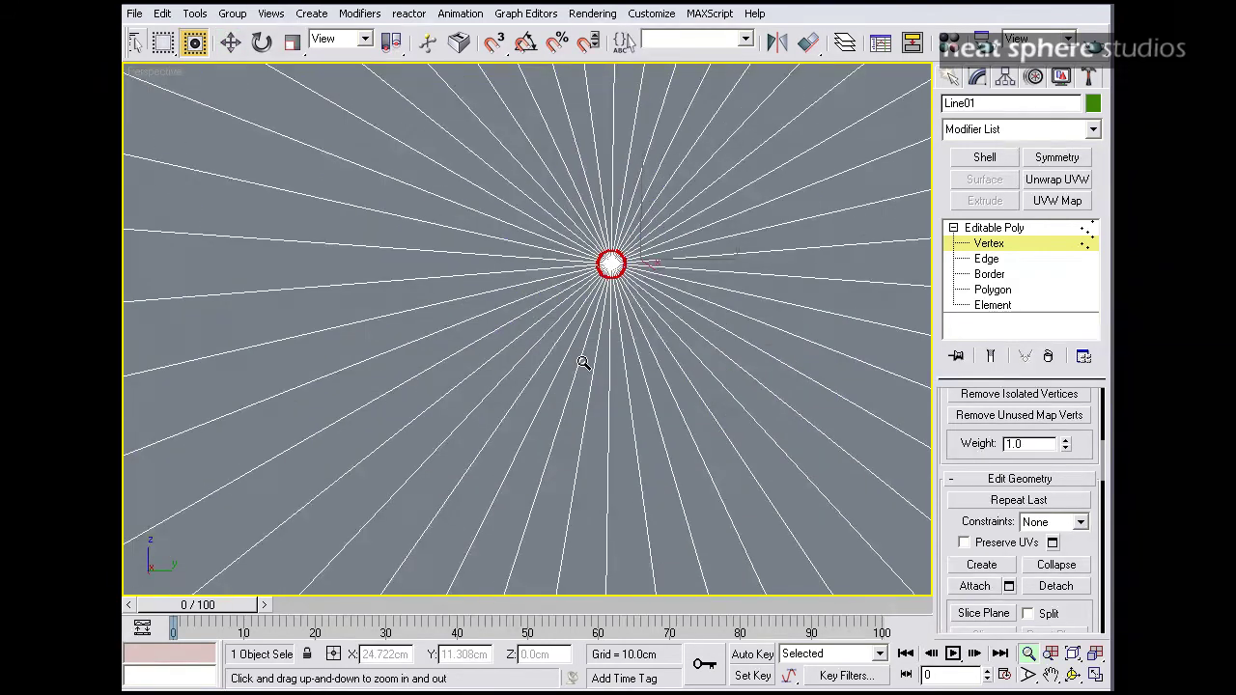
pyautogui.moveTo(605, 334); pyautogui.dragTo(604, 350)
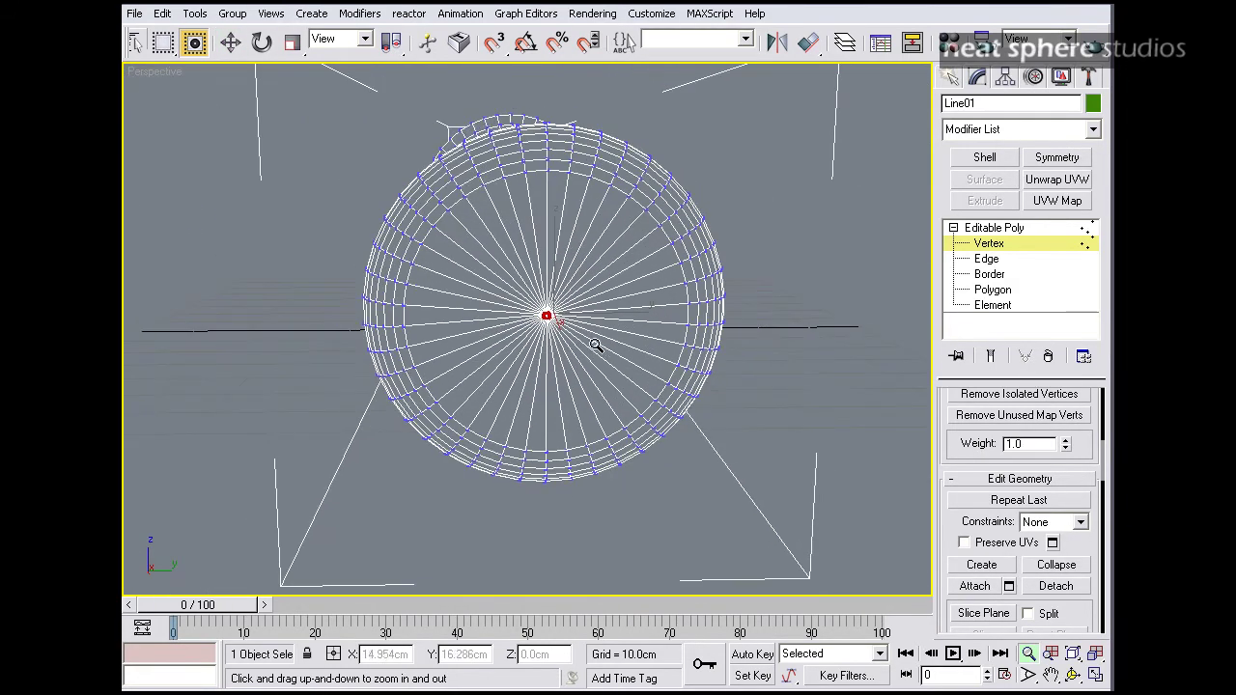
pyautogui.click(1048, 565)
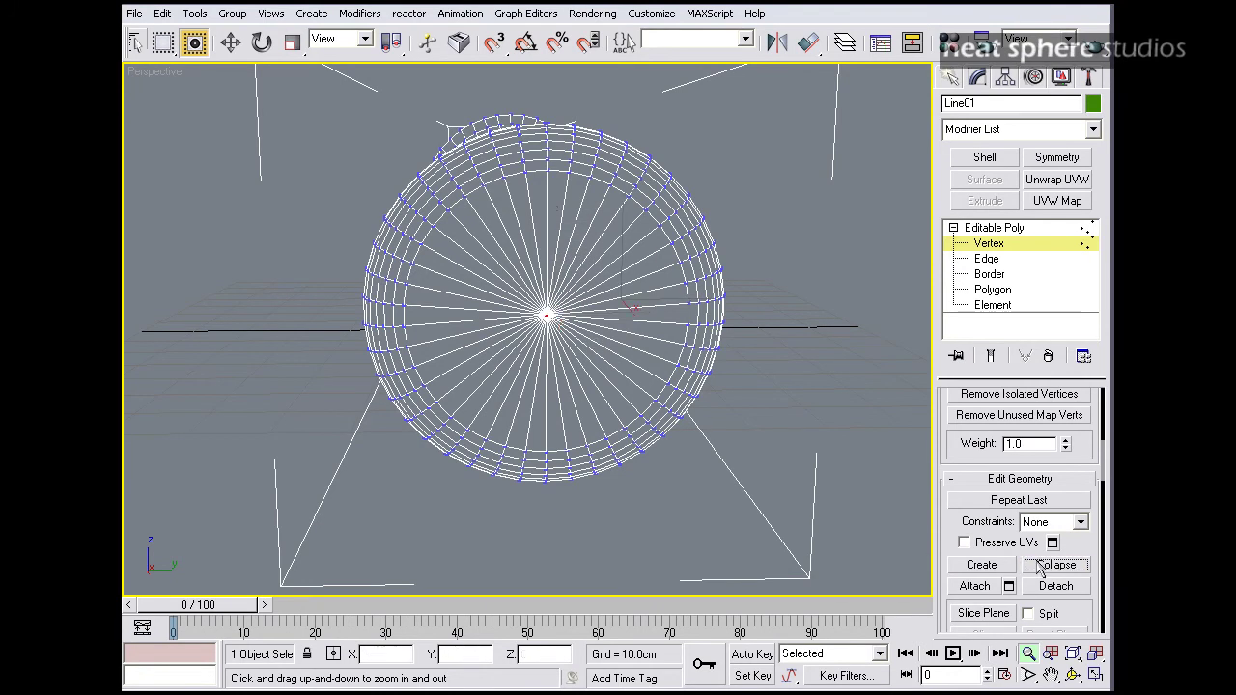
# Leave vertex editing and inspect the front cap and the whole scope from the side in the perspective view.
pyautogui.press('w')
pyautogui.click(755, 242)
pyautogui.keyDown('alt'); pyautogui.moveTo(531, 277); pyautogui.dragTo(866, 280, button='middle'); pyautogui.keyUp('alt')
pyautogui.hotkey('alt', 'z')
pyautogui.moveTo(783, 251); pyautogui.dragTo(779, 268)
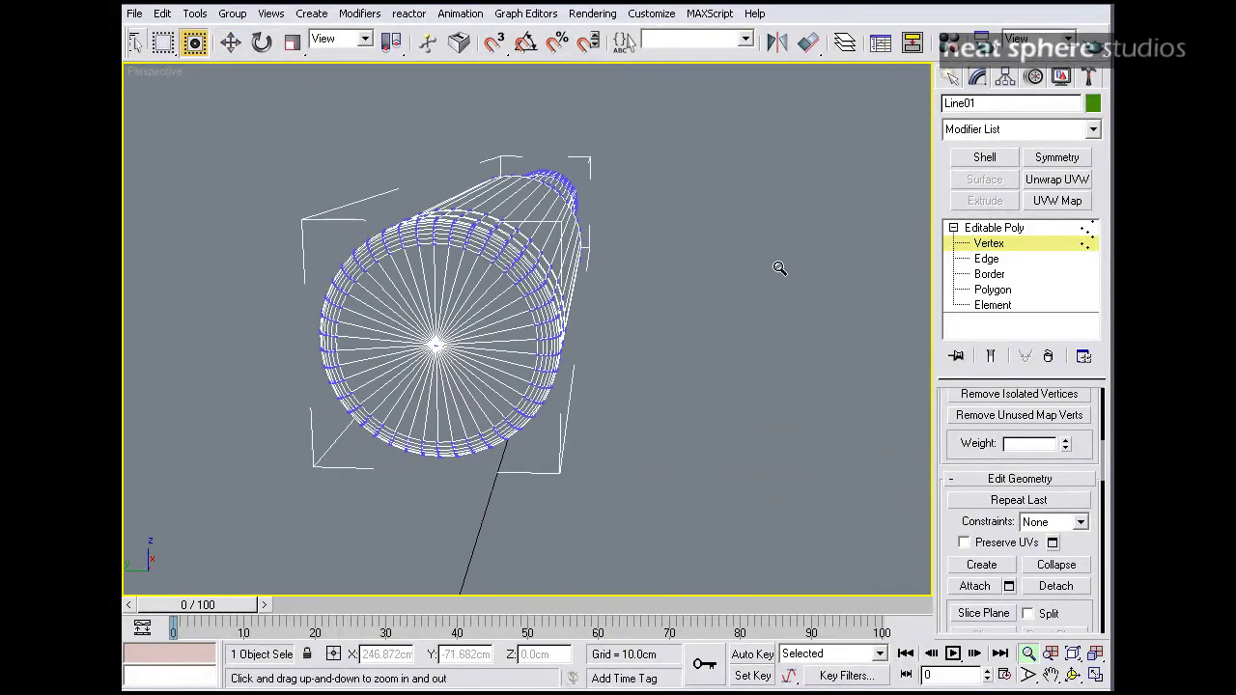
pyautogui.click(1031, 244)
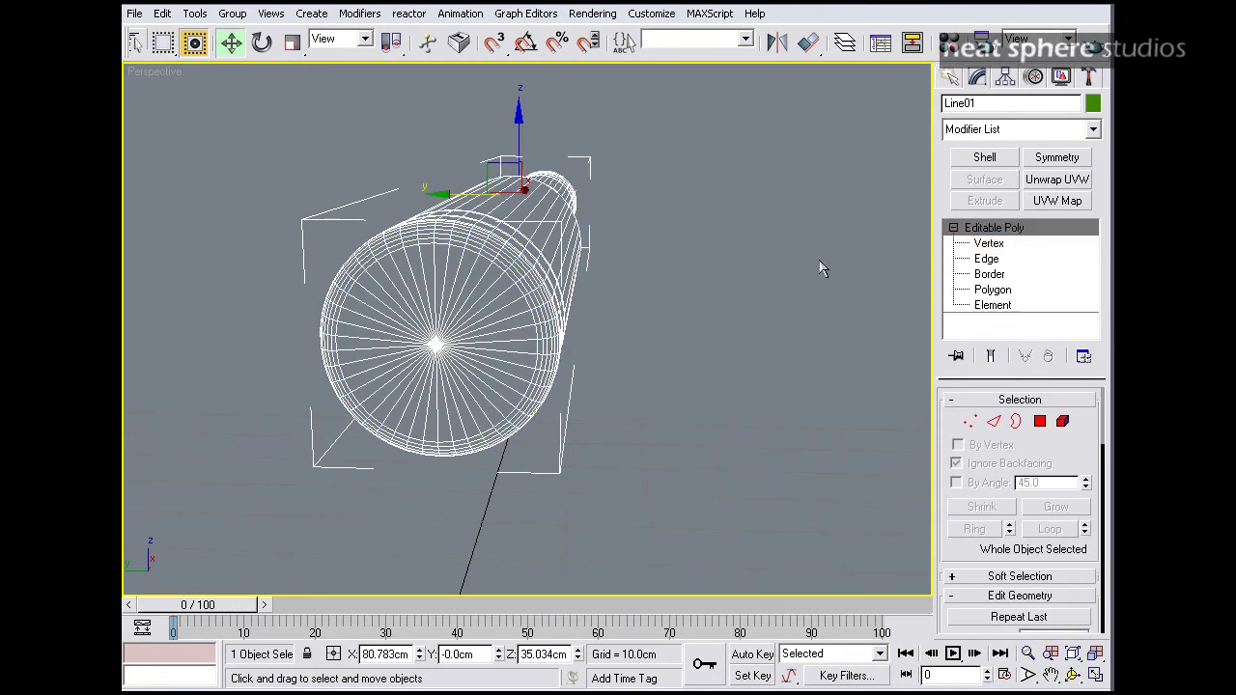
pyautogui.keyDown('alt'); pyautogui.moveTo(790, 263); pyautogui.dragTo(703, 266, button='middle'); pyautogui.keyUp('alt')
pyautogui.hotkey('alt', 'z')
pyautogui.moveTo(703, 235); pyautogui.dragTo(704, 252)
pyautogui.moveTo(594, 271); pyautogui.dragTo(629, 268, button='middle')
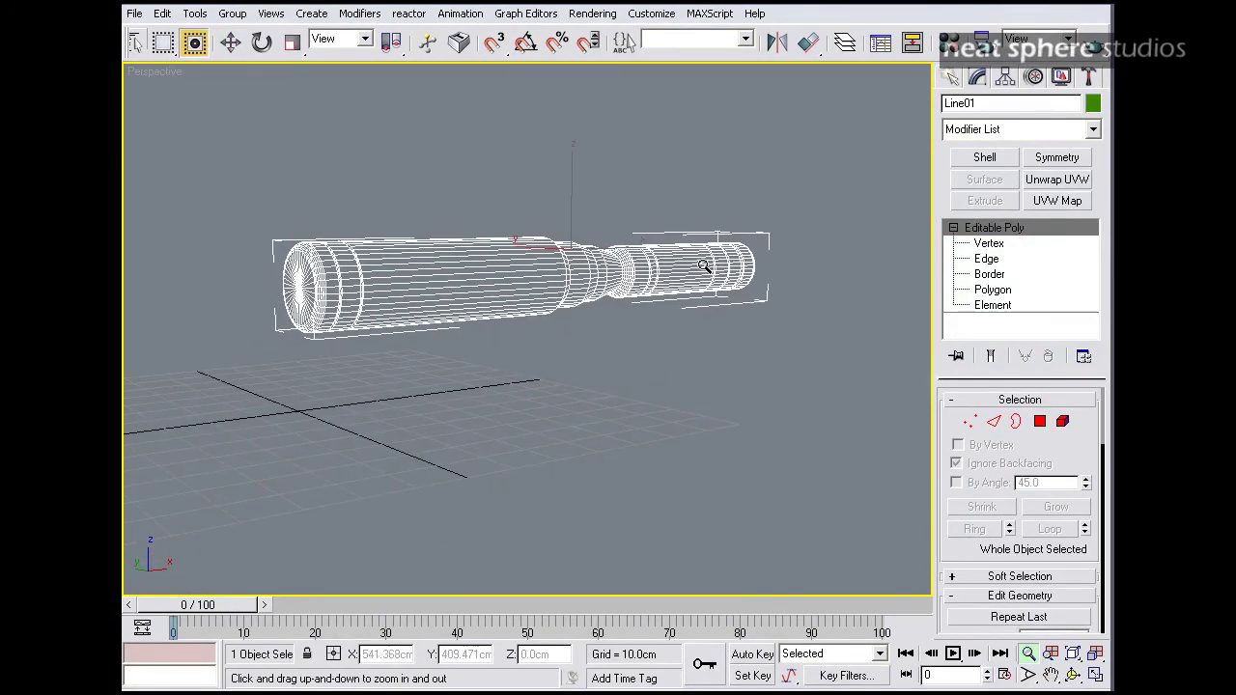
pyautogui.keyDown('alt'); pyautogui.moveTo(612, 288); pyautogui.dragTo(578, 257, button='middle'); pyautogui.keyUp('alt')
# Return to the four-viewport display and reset the viewport layout to equal sizes.
pyautogui.hotkey('alt', 'w')
pyautogui.click(268, 402)
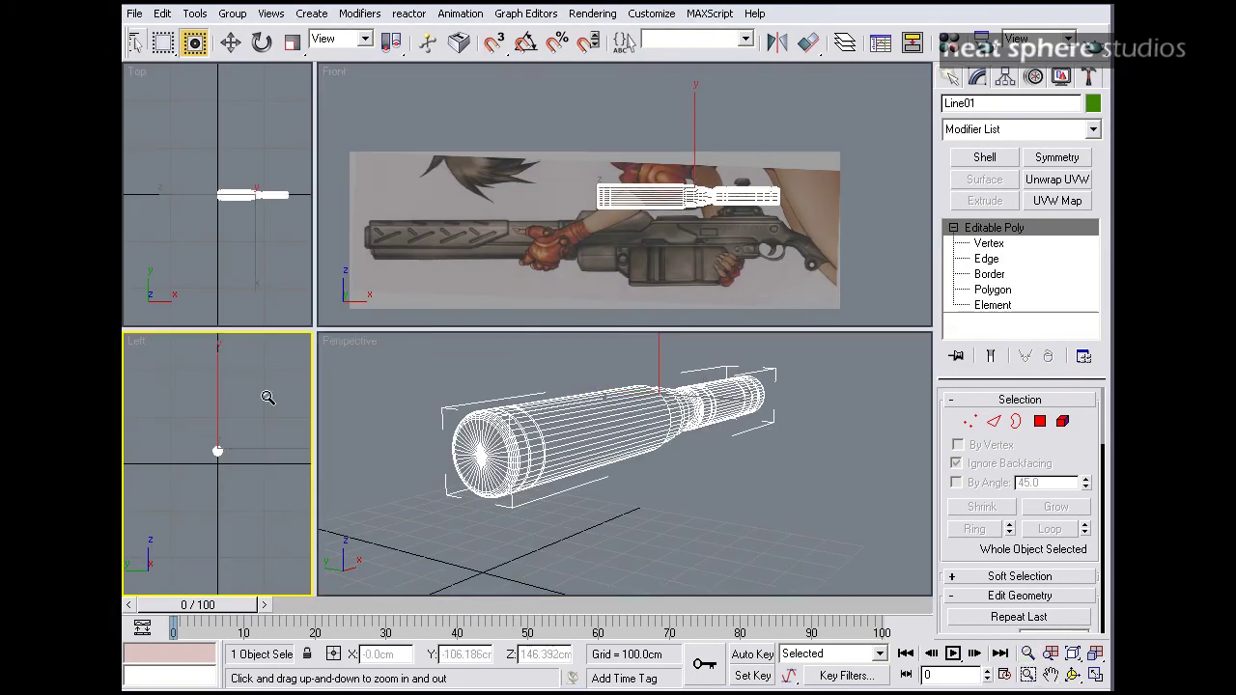
pyautogui.rightClick(316, 329)
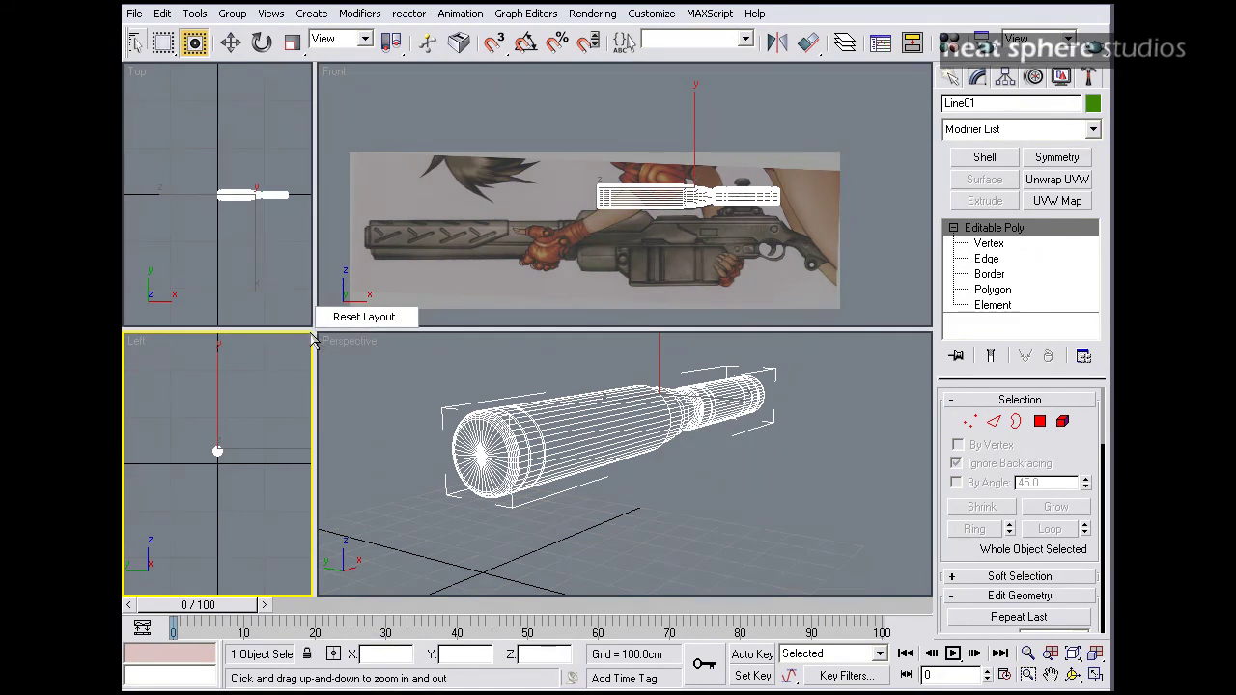
pyautogui.click(345, 323)
# Examine the scope's circular outline up close in the Left view and the small tube's end cap in the perspective view.
pyautogui.scroll(6, 345, 434)
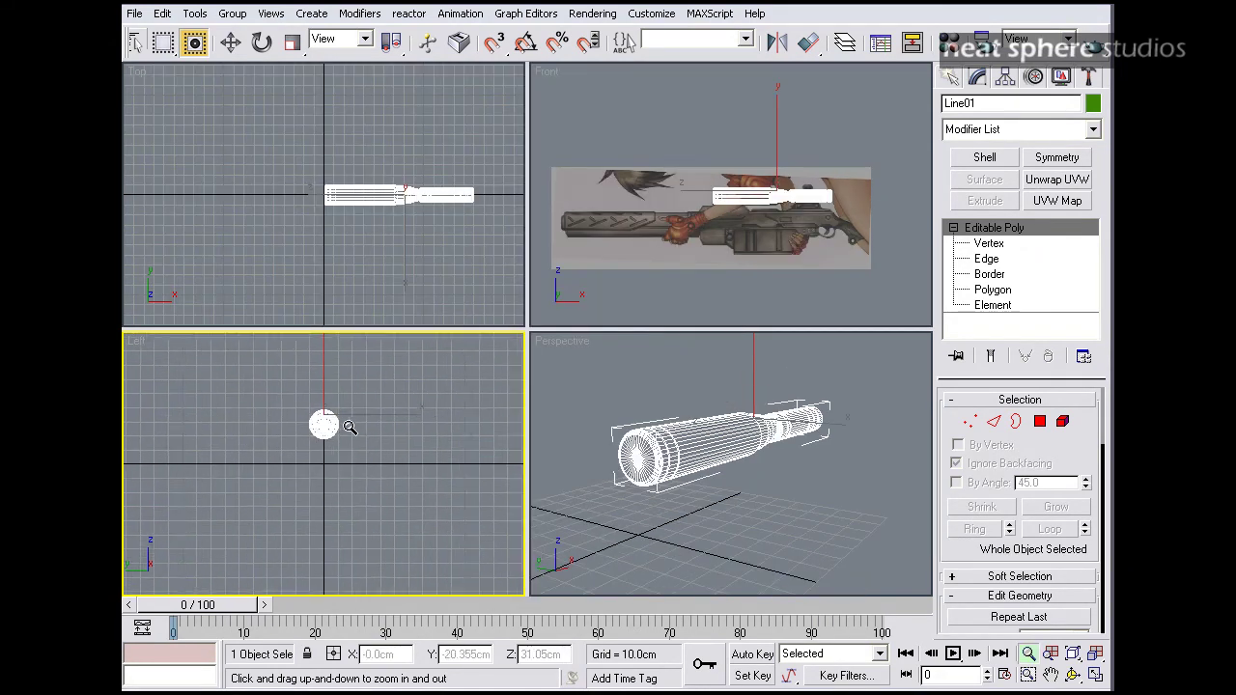
pyautogui.moveTo(376, 379); pyautogui.dragTo(430, 456, button='middle')
pyautogui.moveTo(431, 457); pyautogui.dragTo(458, 382)
pyautogui.moveTo(470, 406); pyautogui.dragTo(388, 418, button='middle')
pyautogui.moveTo(389, 476); pyautogui.dragTo(411, 416)
pyautogui.moveTo(445, 424); pyautogui.dragTo(382, 429, button='middle')
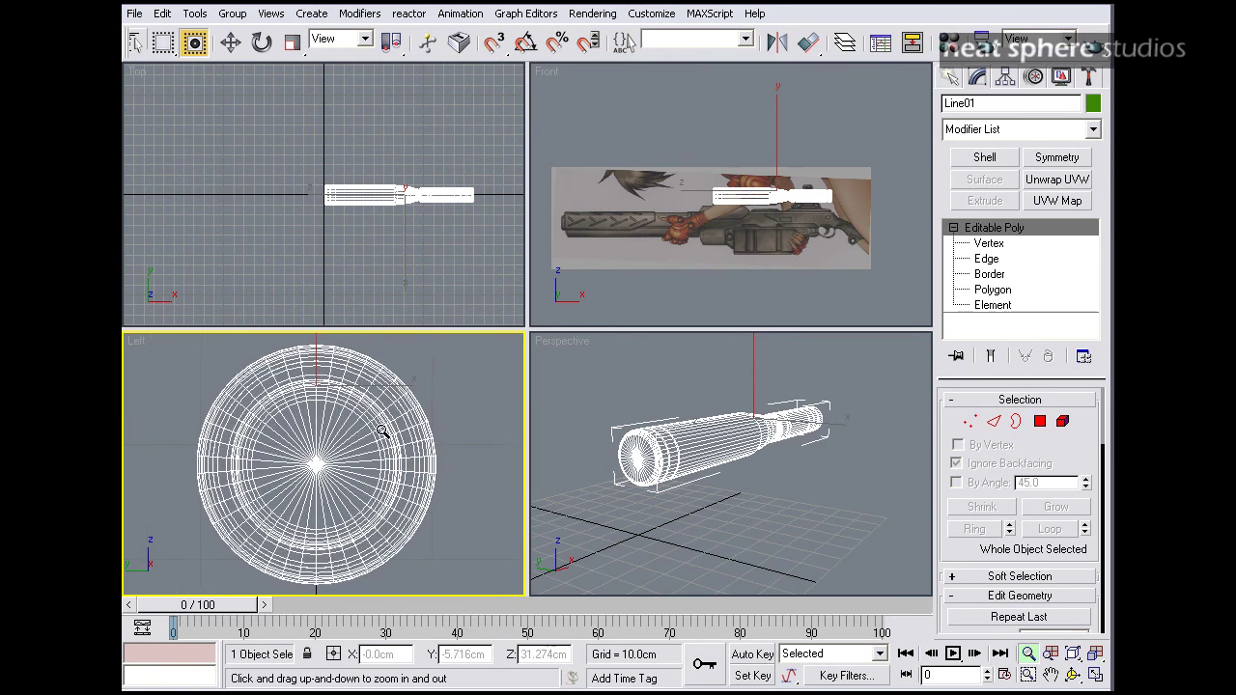
pyautogui.keyDown('alt'); pyautogui.moveTo(883, 462); pyautogui.dragTo(621, 471, button='middle'); pyautogui.keyUp('alt')
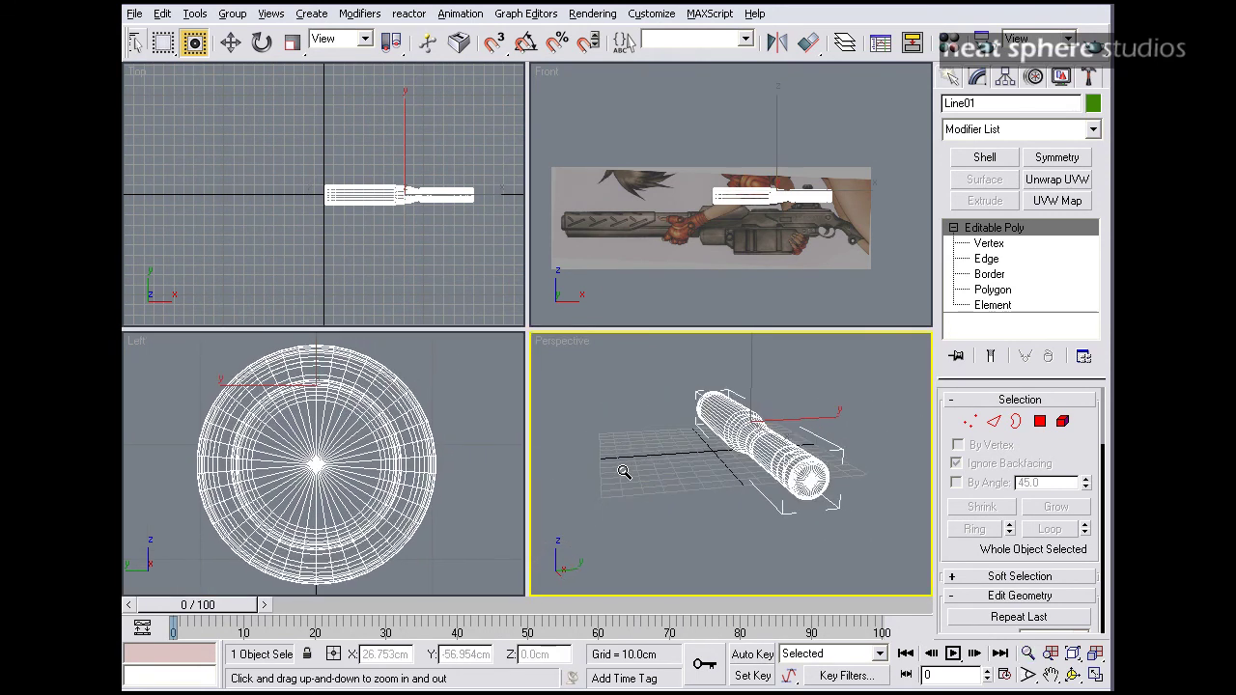
pyautogui.moveTo(809, 510); pyautogui.dragTo(814, 484)
pyautogui.moveTo(814, 484); pyautogui.dragTo(742, 455, button='middle')
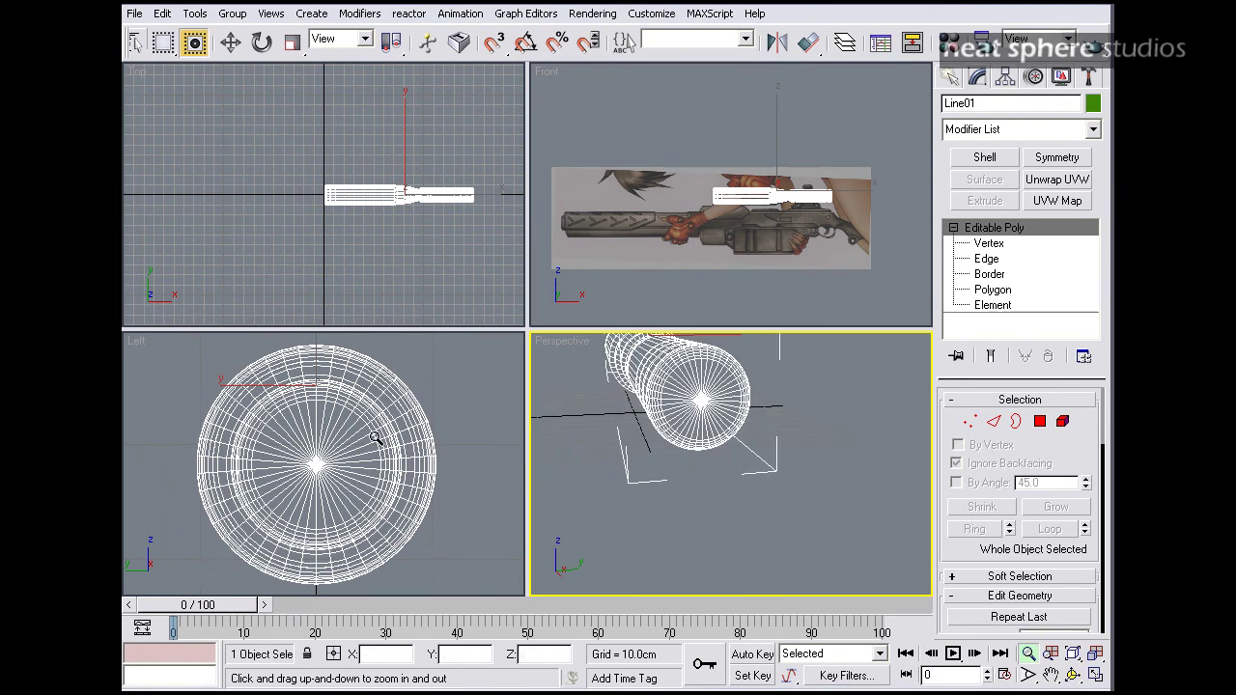
pyautogui.moveTo(730, 377); pyautogui.dragTo(717, 439, button='middle')
pyautogui.moveTo(718, 442); pyautogui.dragTo(711, 423)
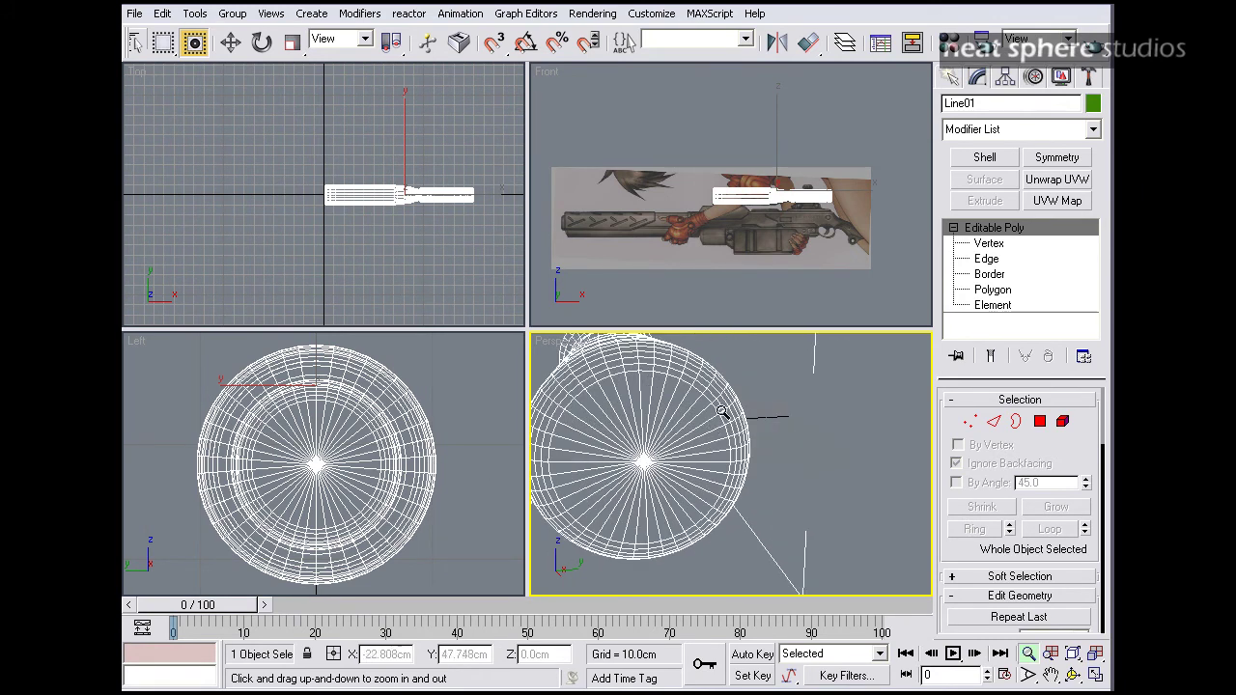
pyautogui.click(994, 421)
pyautogui.click(703, 392)
pyautogui.click(714, 391)
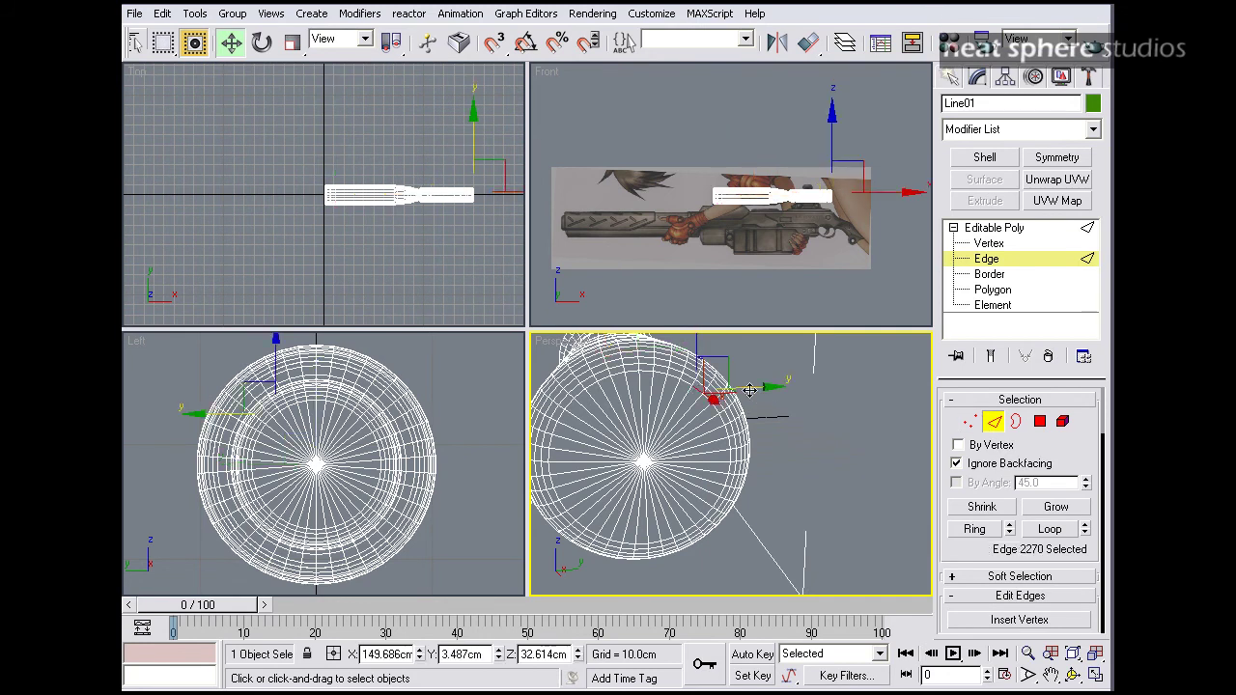
pyautogui.click(993, 421)
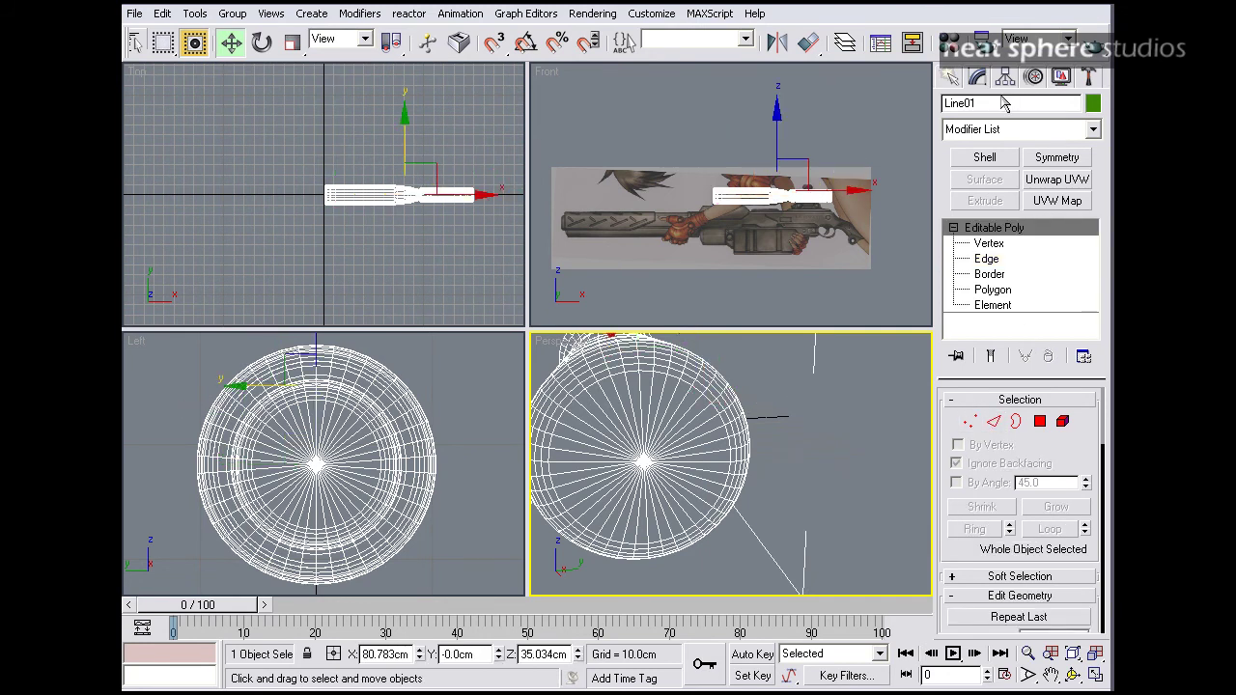
pyautogui.click(951, 77)
pyautogui.click(983, 241)
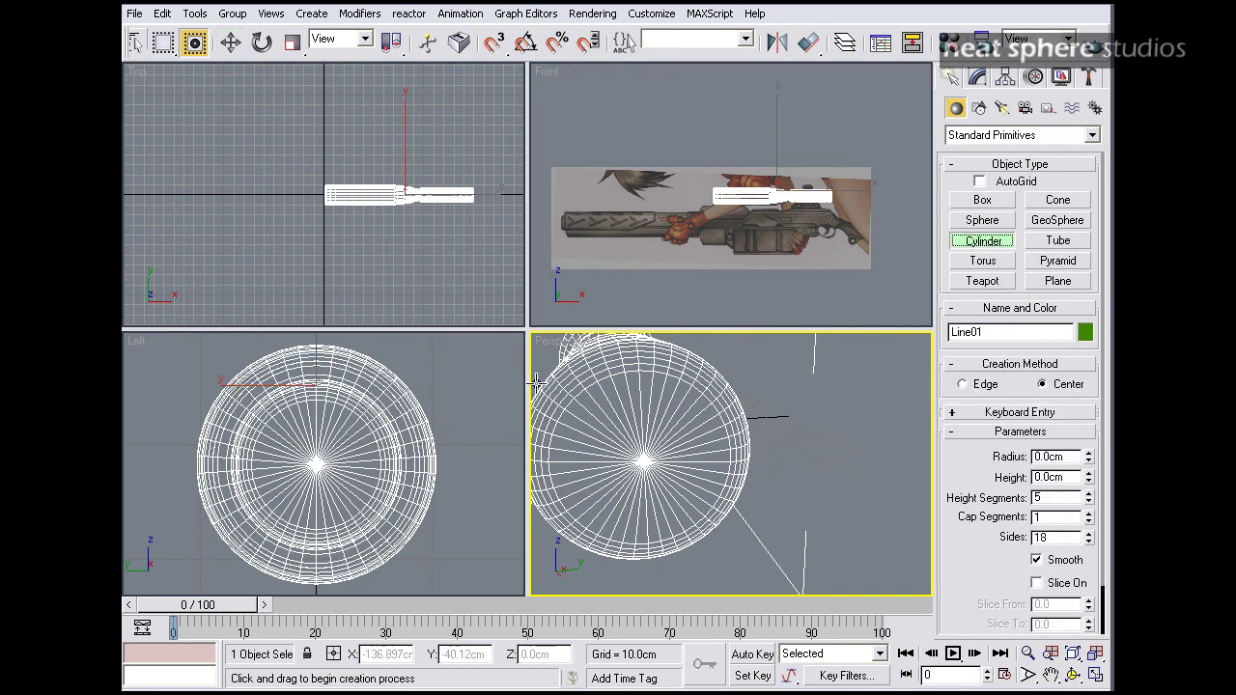
pyautogui.click(454, 399)
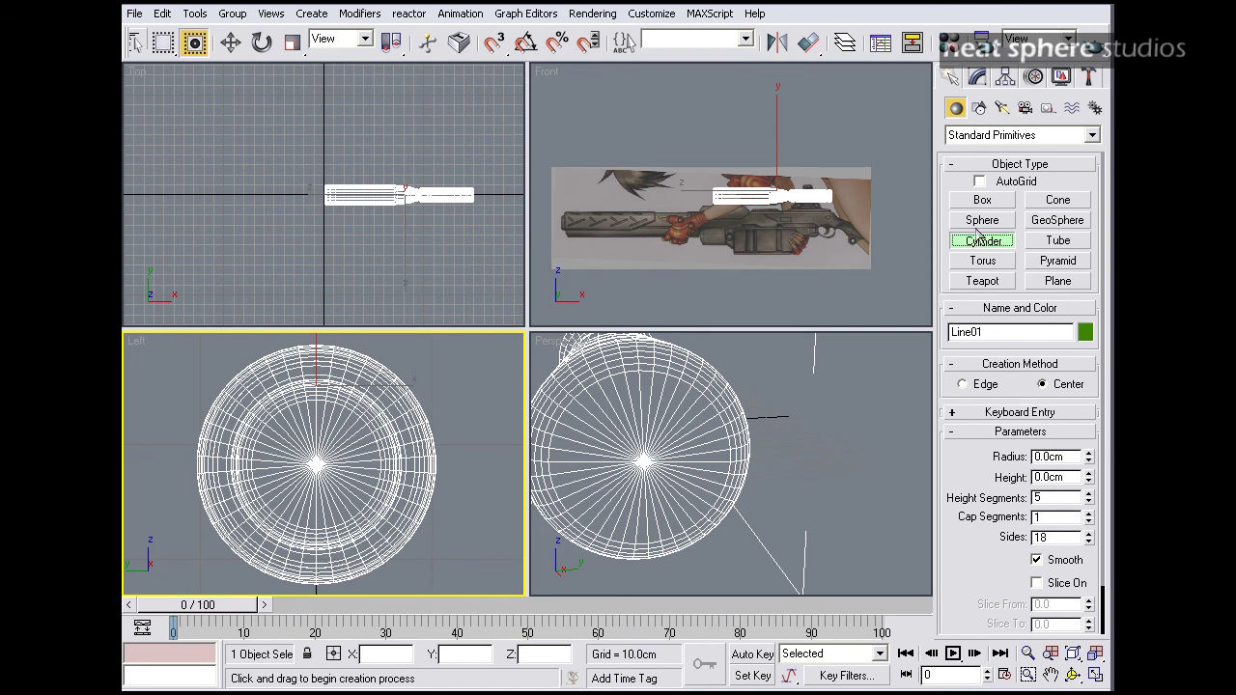
# Centre the scope's pivot on the object and align the pivot to the world axes.
pyautogui.click(1007, 77)
pyautogui.click(1002, 199)
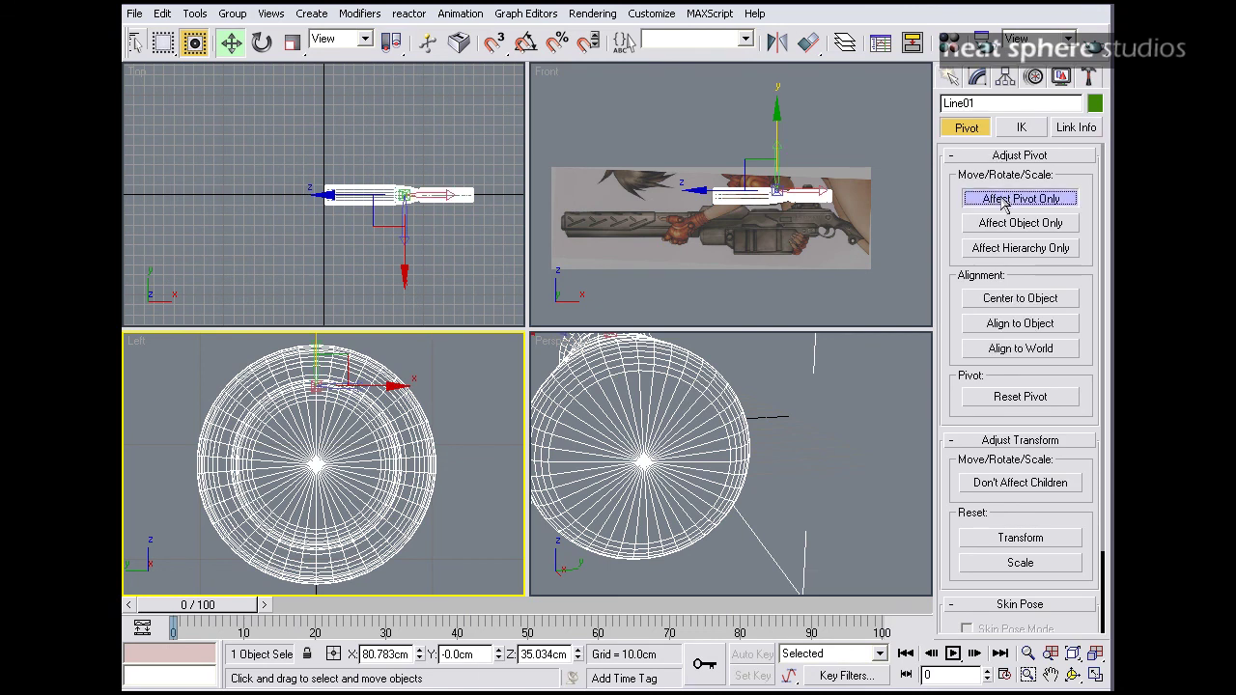
pyautogui.click(1016, 301)
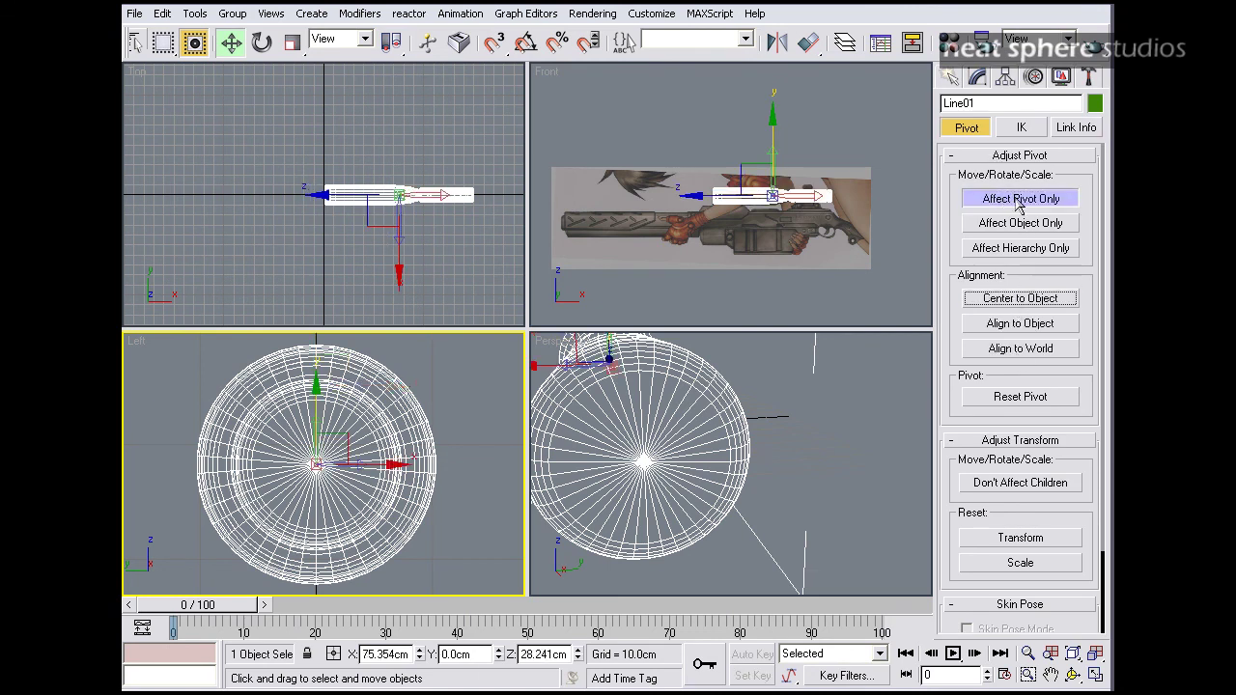
pyautogui.click(1008, 351)
pyautogui.click(1010, 200)
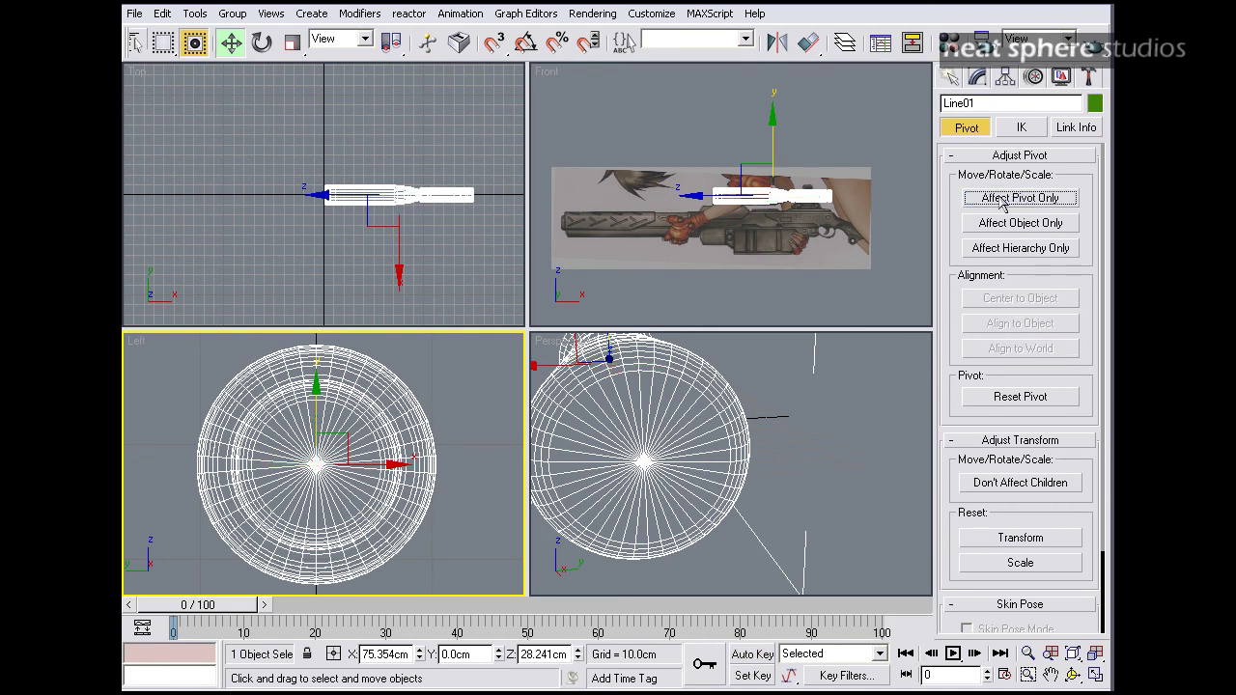
# Move the scope to the world origin by setting its absolute X, Y and Z positions to 0 cm.
pyautogui.rightClick(231, 43)
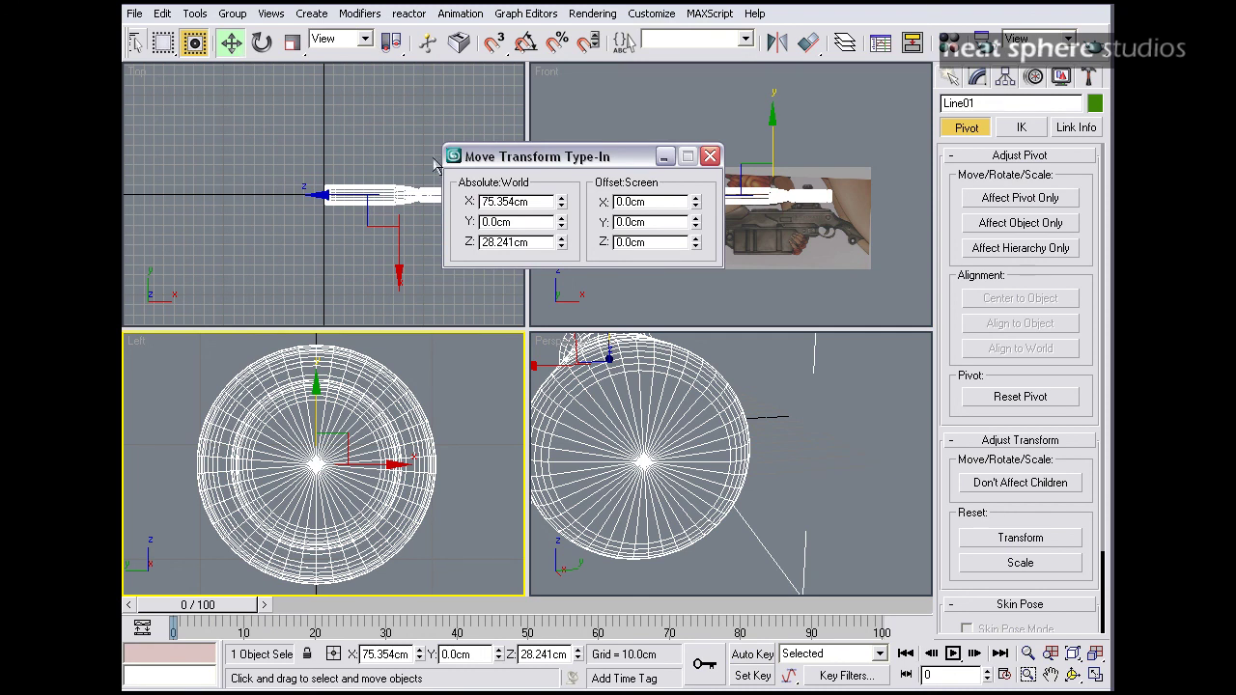
pyautogui.rightClick(562, 203)
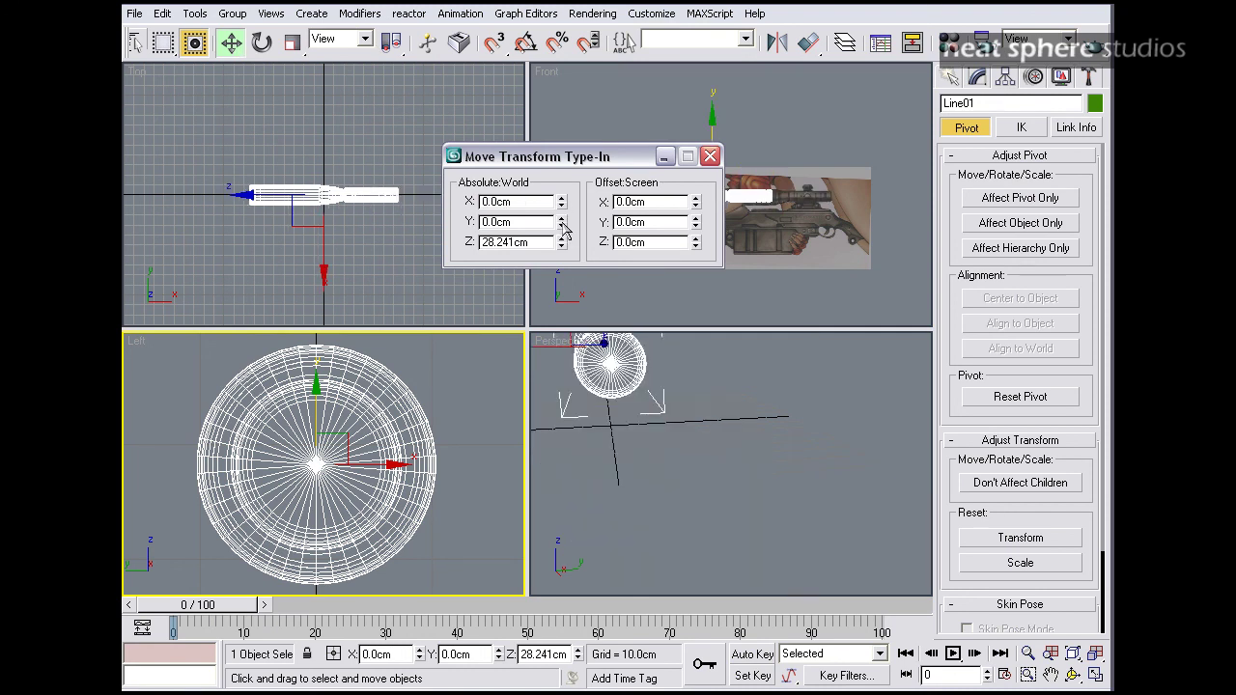
pyautogui.rightClick(562, 244)
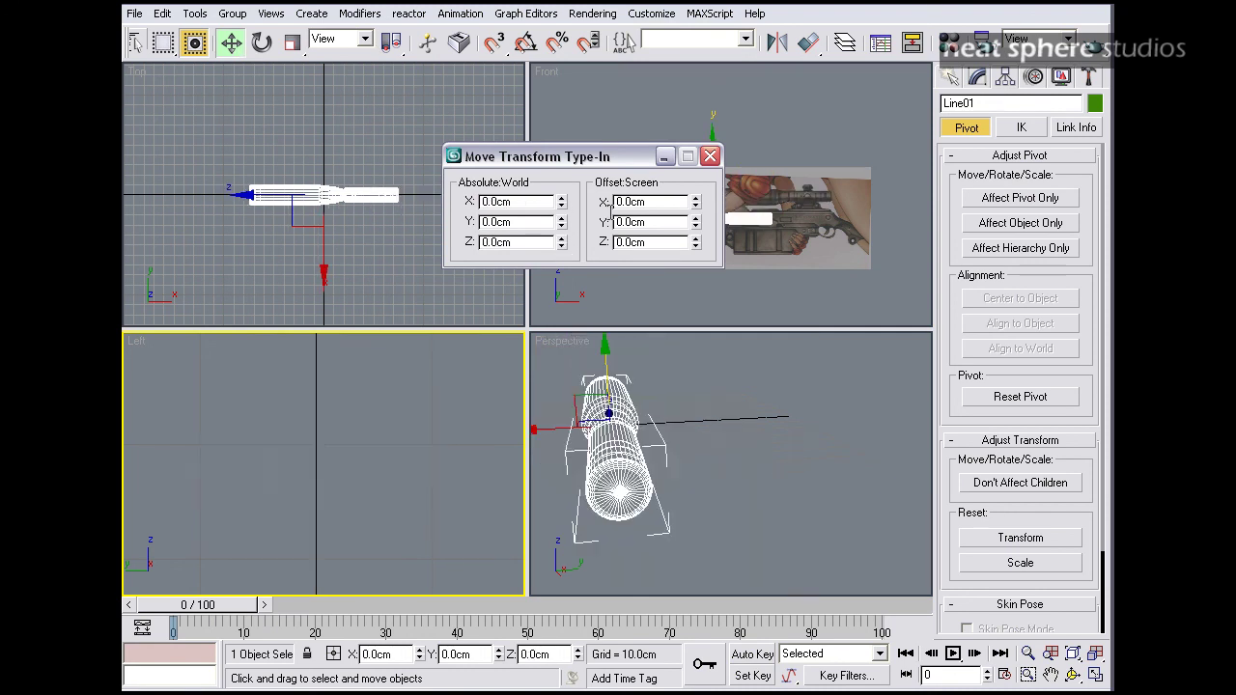
pyautogui.click(710, 156)
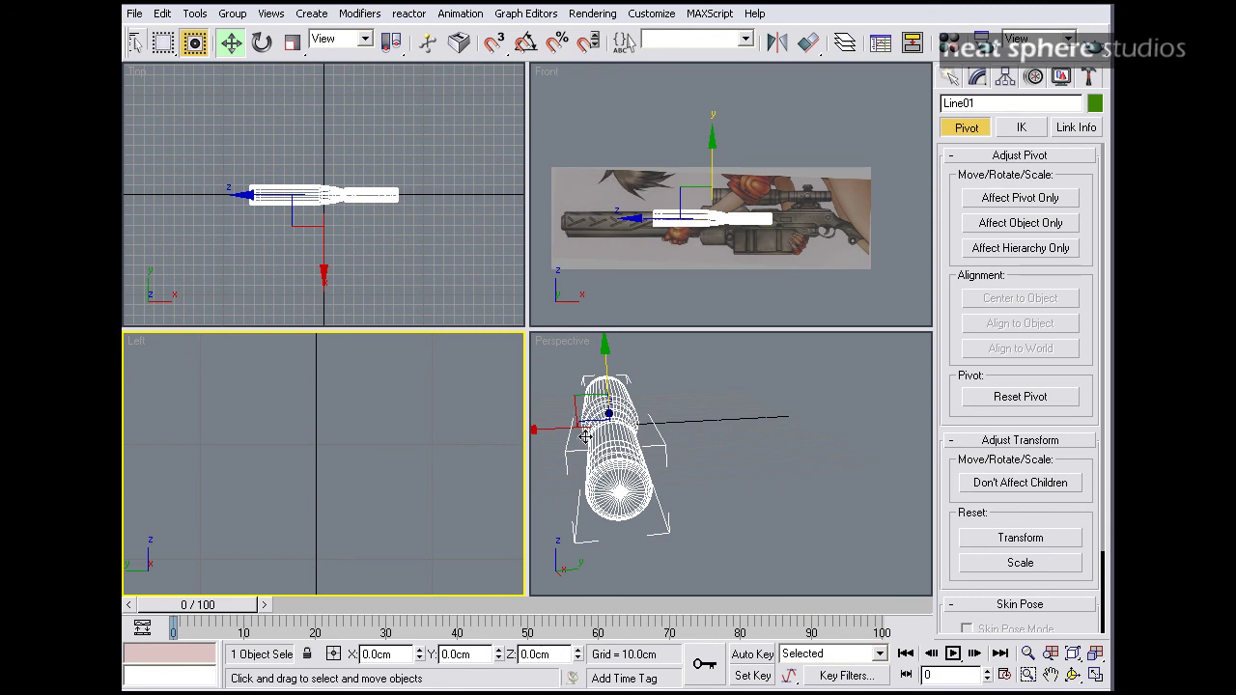
# Draw a cylinder of about 4.7 cm radius around the scope's axis in the Left view and move it along X past the small tube's end.
pyautogui.click(1097, 654)
pyautogui.scroll(-4, 802, 508)
pyautogui.scroll(-4, 800, 166)
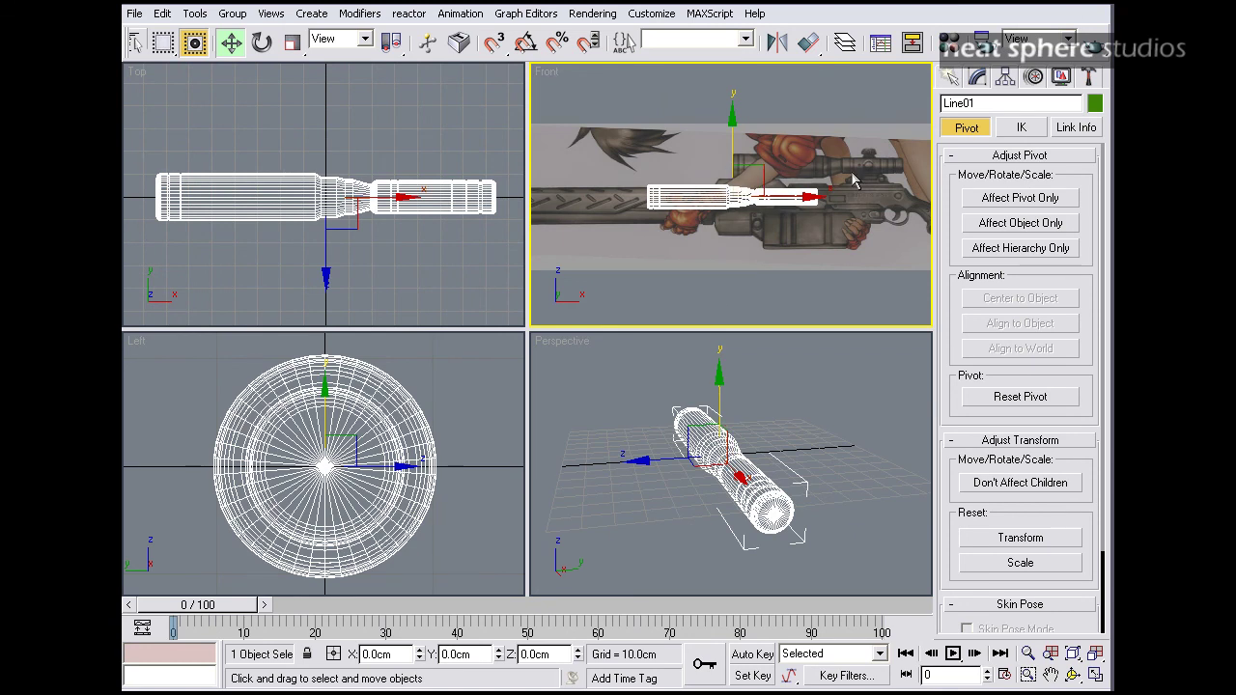
pyautogui.click(951, 77)
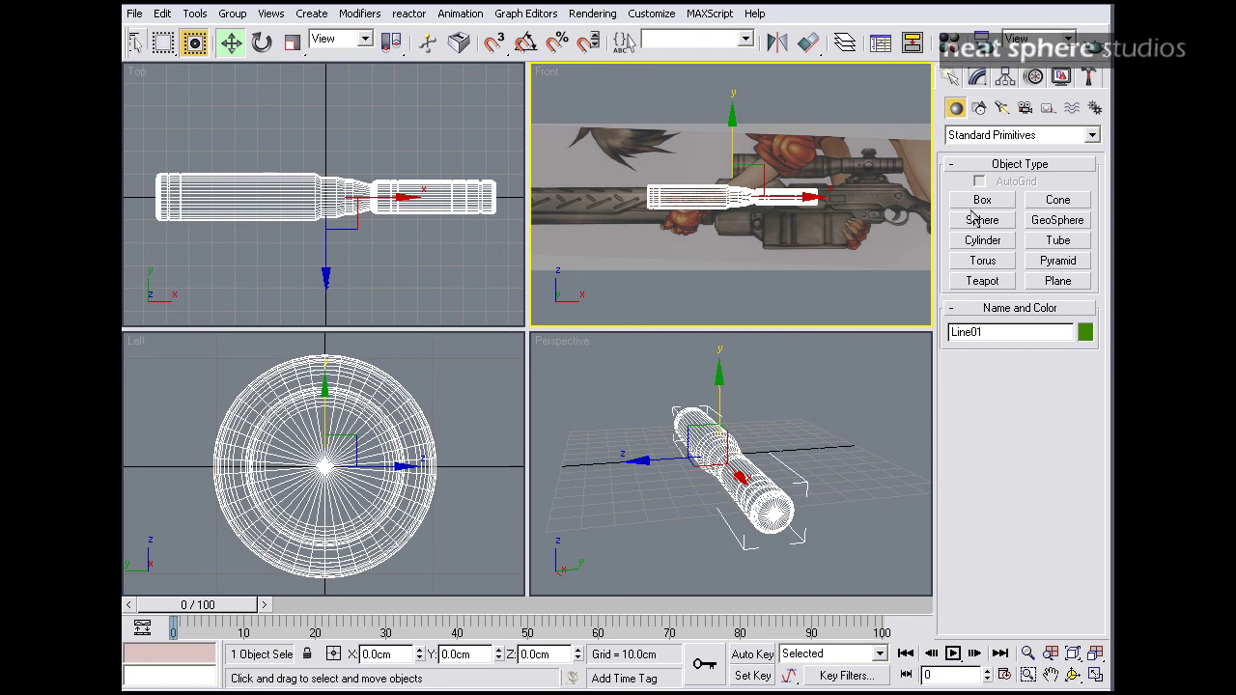
pyautogui.click(982, 241)
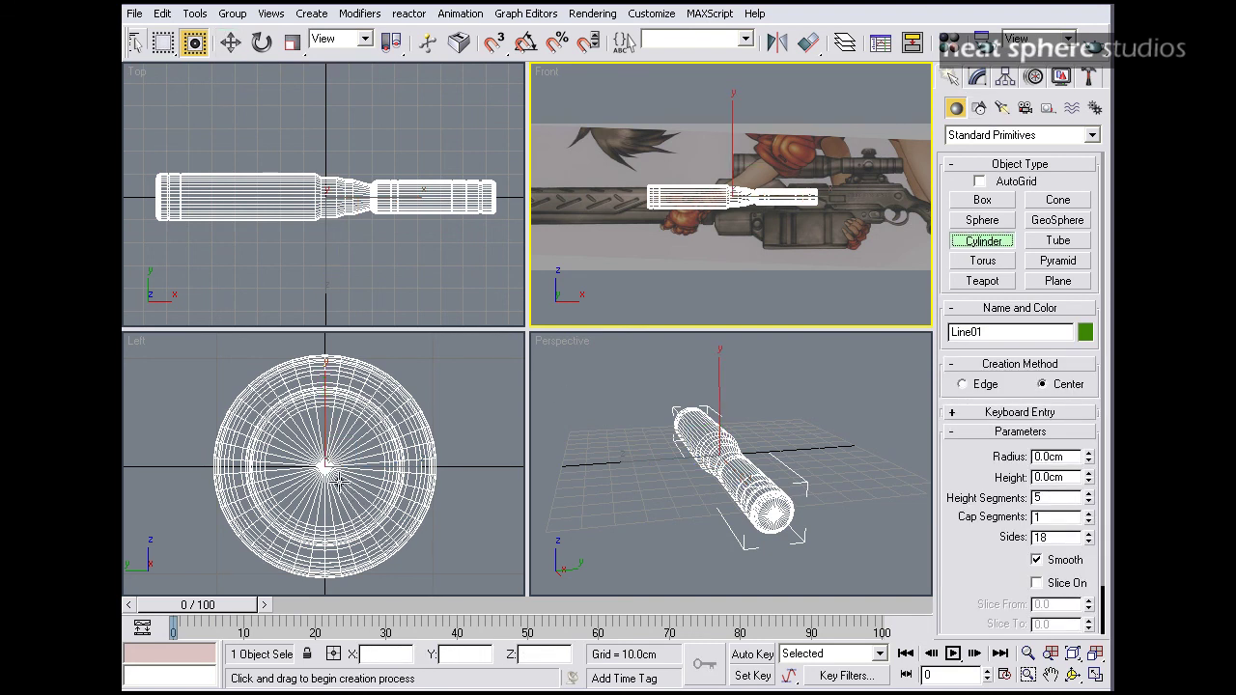
pyautogui.moveTo(326, 469); pyautogui.dragTo(364, 497)
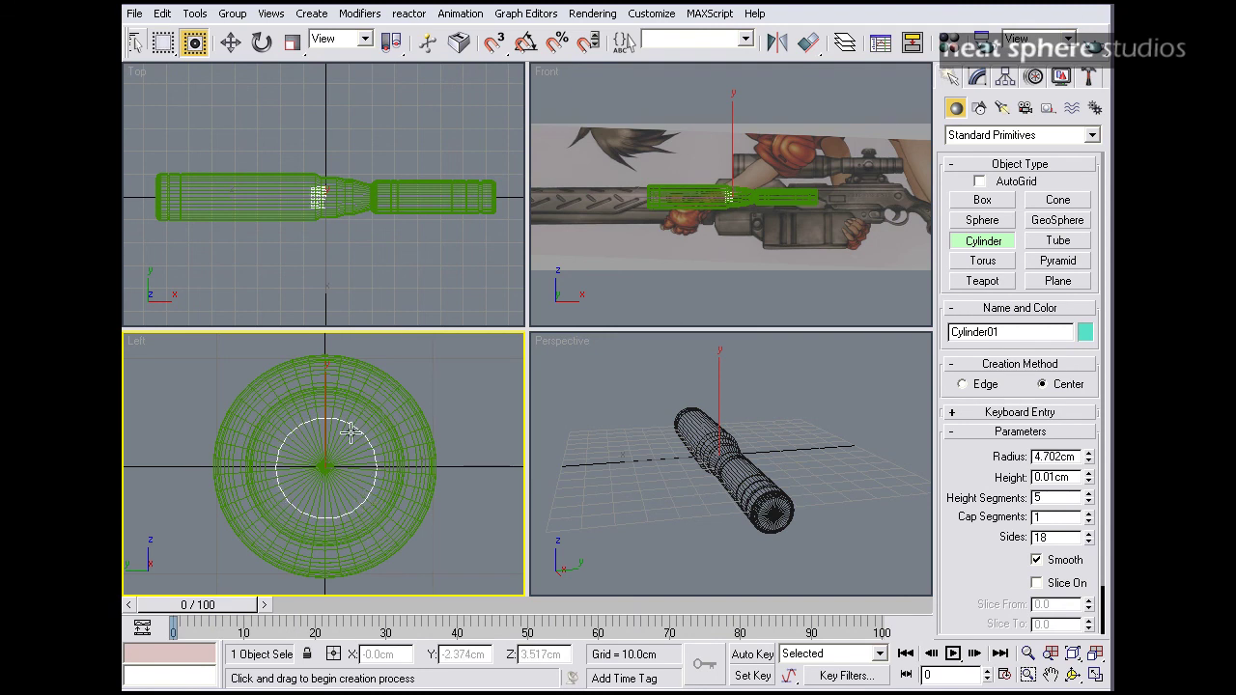
pyautogui.click(342, 100)
pyautogui.click(229, 42)
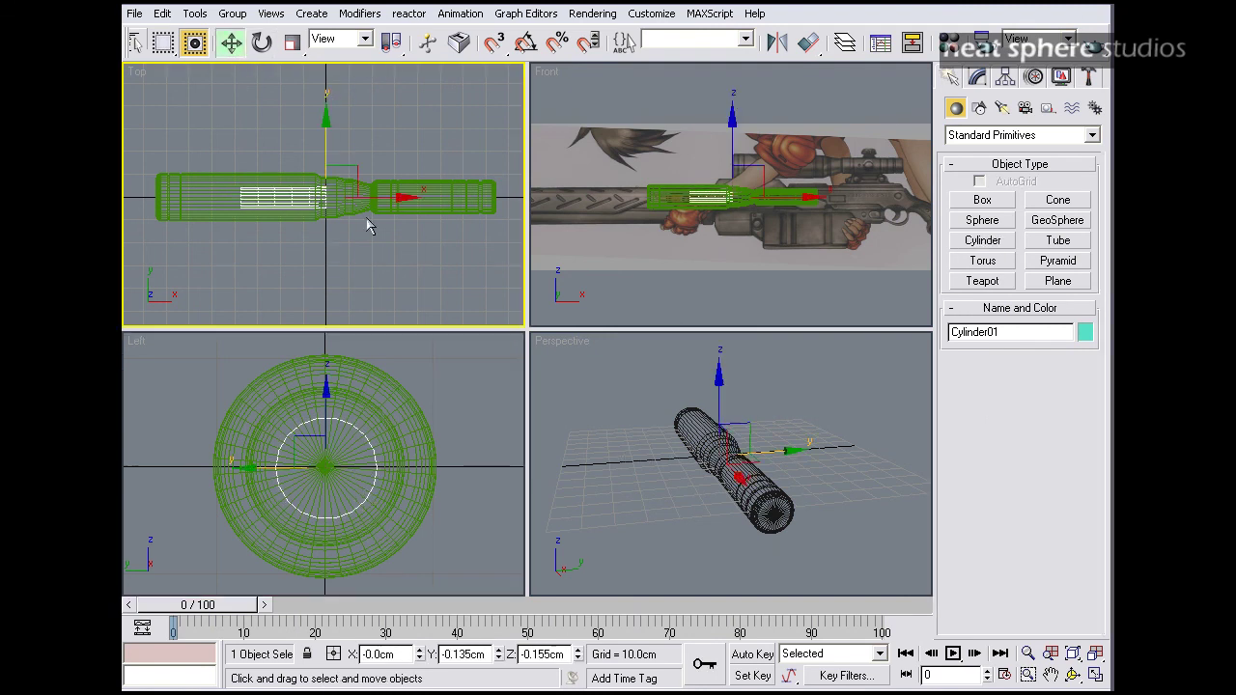
pyautogui.moveTo(382, 199); pyautogui.dragTo(563, 221)
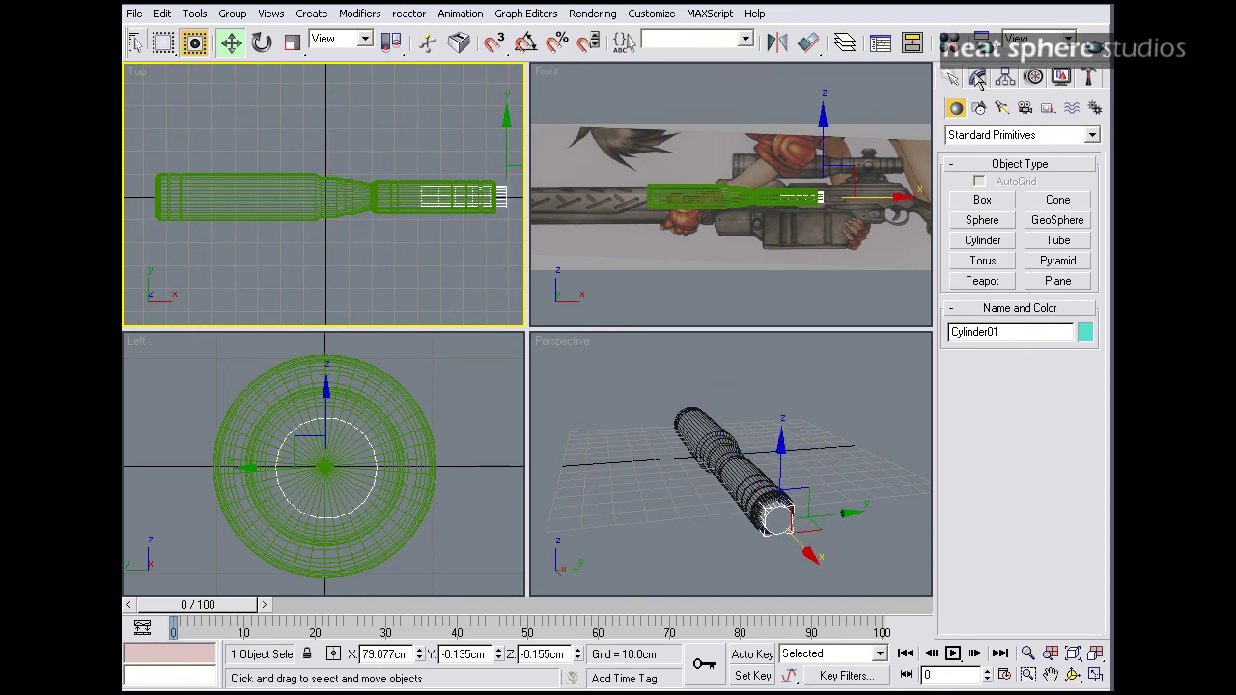
# Set the cylinder's height to 167.282 cm, with 15 height segments and 42 sides.
pyautogui.click(976, 78)
pyautogui.moveTo(1091, 449); pyautogui.dragTo(1091, 372)
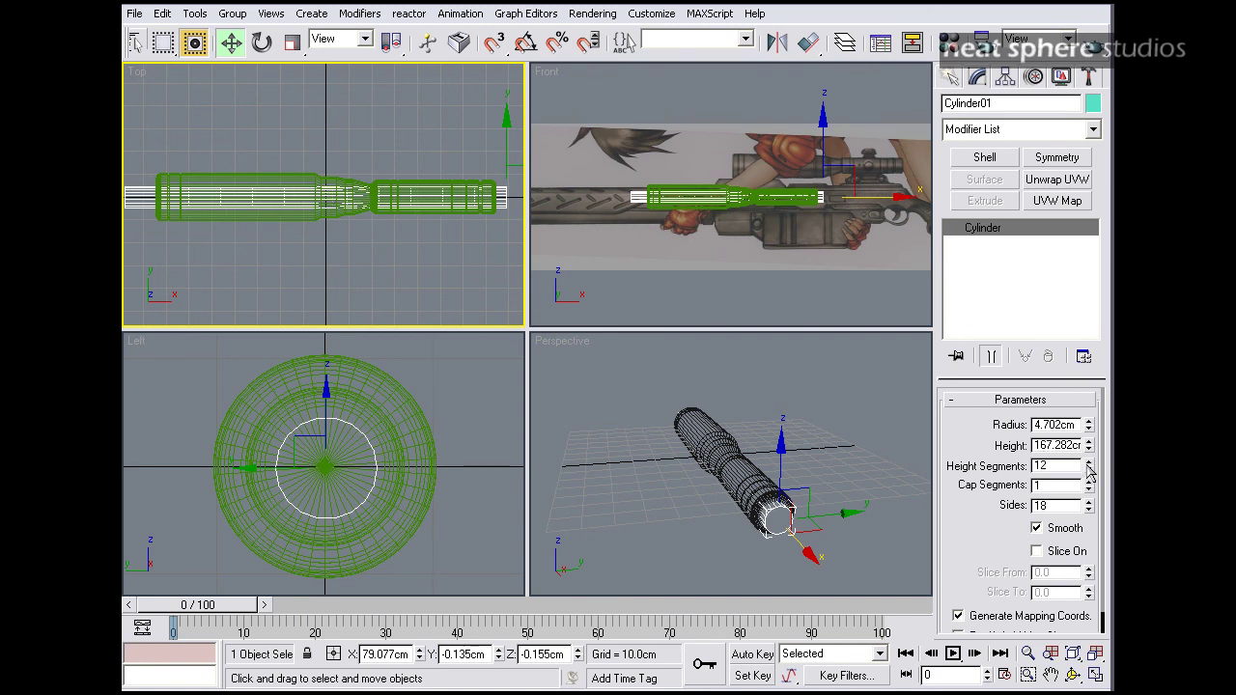
pyautogui.doubleClick(1088, 462)
pyautogui.press('Return')
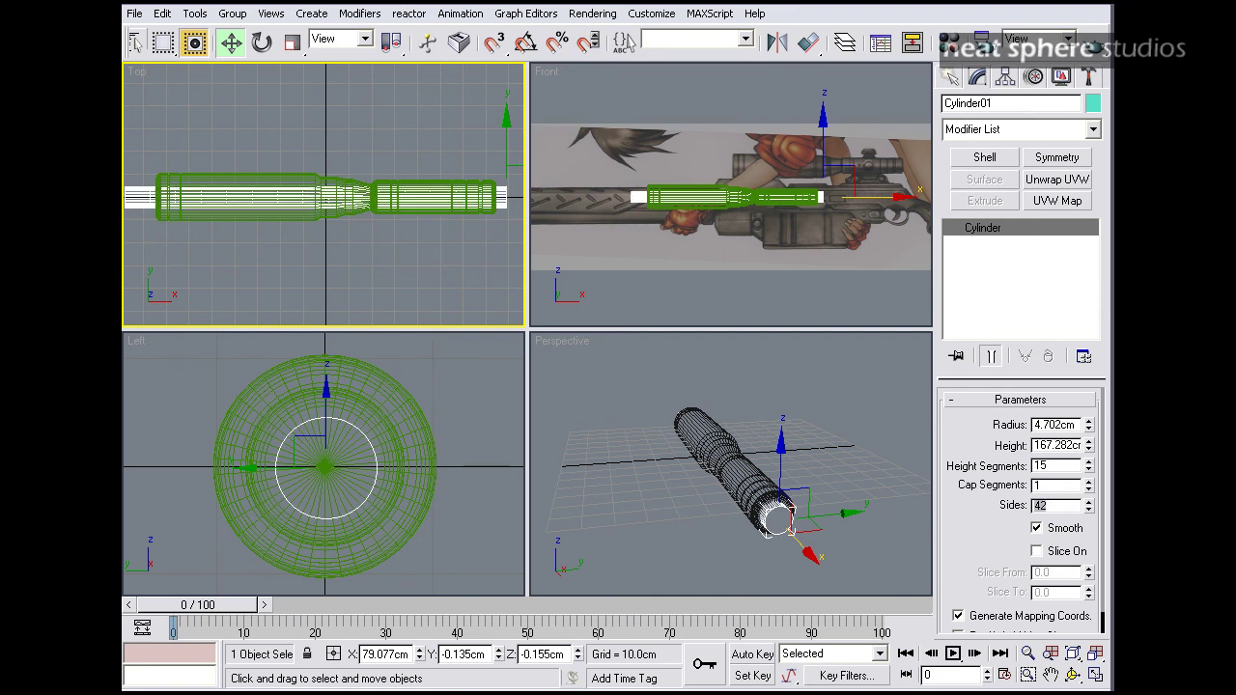
# Maximise the Perspective view and examine the cylinder's end where it protrudes from the scope's small tube.
pyautogui.moveTo(782, 494); pyautogui.dragTo(755, 445, button='middle')
pyautogui.hotkey('alt', 'z')
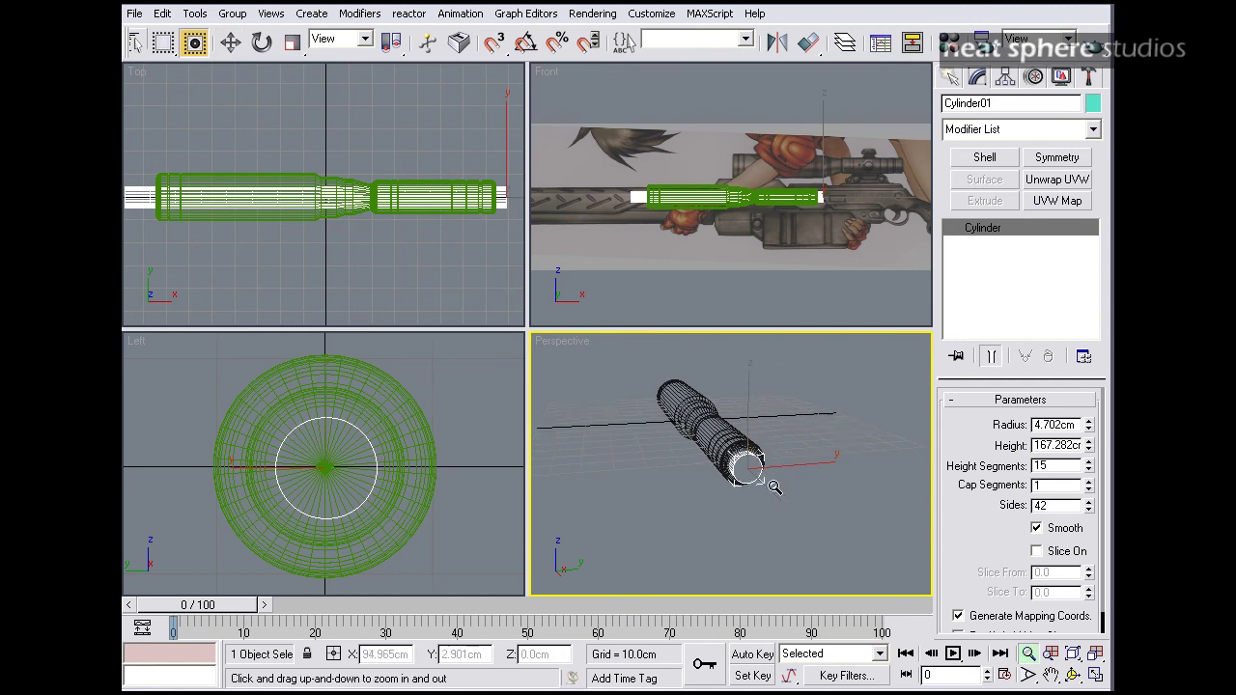
pyautogui.moveTo(774, 489); pyautogui.dragTo(775, 452)
pyautogui.hotkey('alt', 'w')
pyautogui.moveTo(554, 339); pyautogui.dragTo(938, 222)
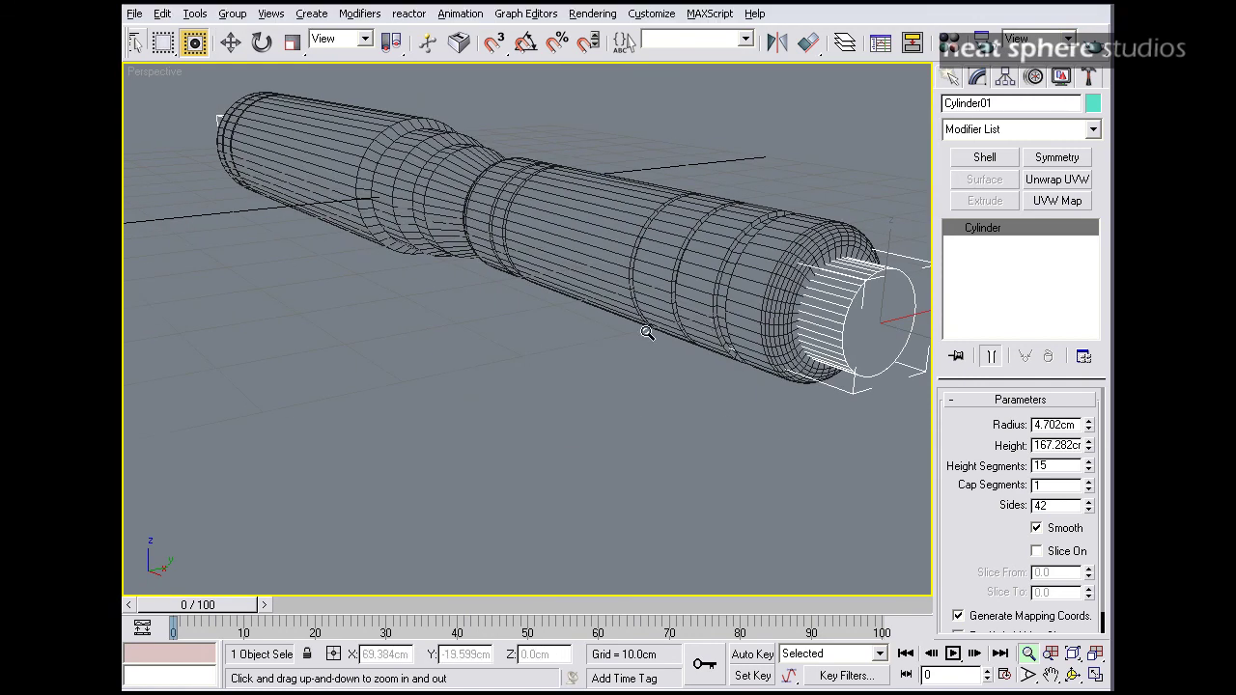
pyautogui.moveTo(675, 330); pyautogui.dragTo(656, 295)
pyautogui.keyDown('alt'); pyautogui.moveTo(656, 295); pyautogui.dragTo(650, 164, button='middle'); pyautogui.keyUp('alt')
pyautogui.press('w')
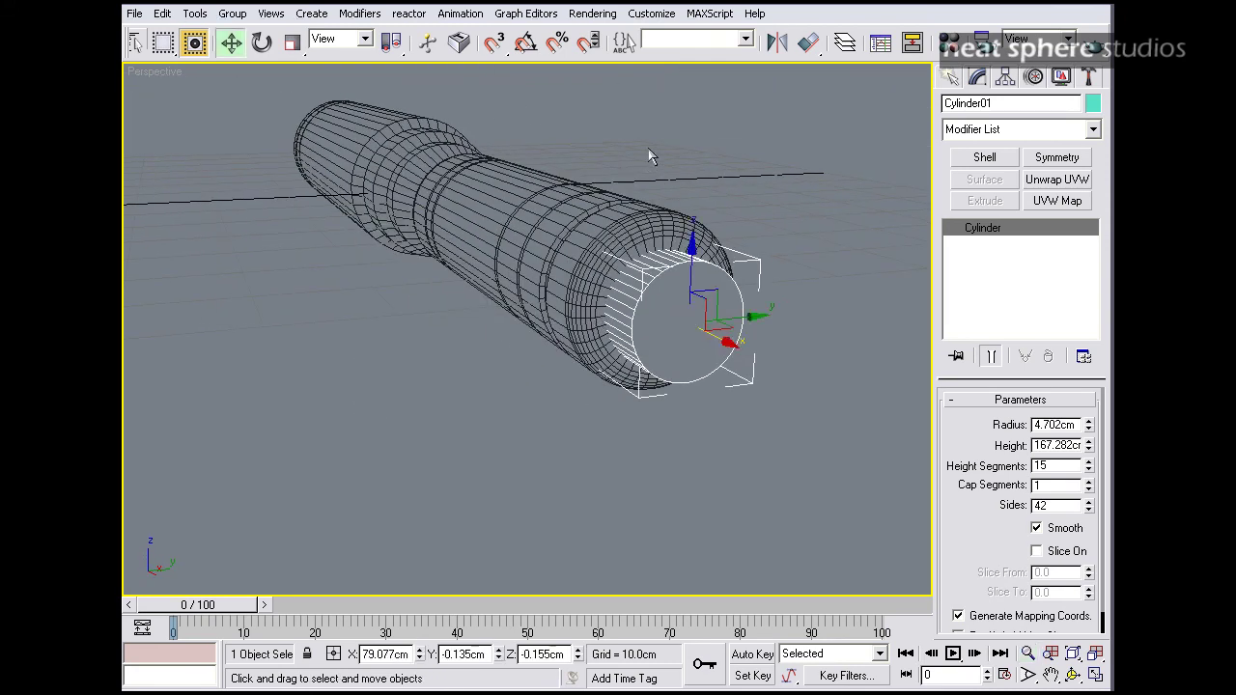
# Subtract the long cylinder from the scope body with a ProBoolean Subtraction to hollow out both tubes.
pyautogui.click(650, 161)
pyautogui.click(625, 224)
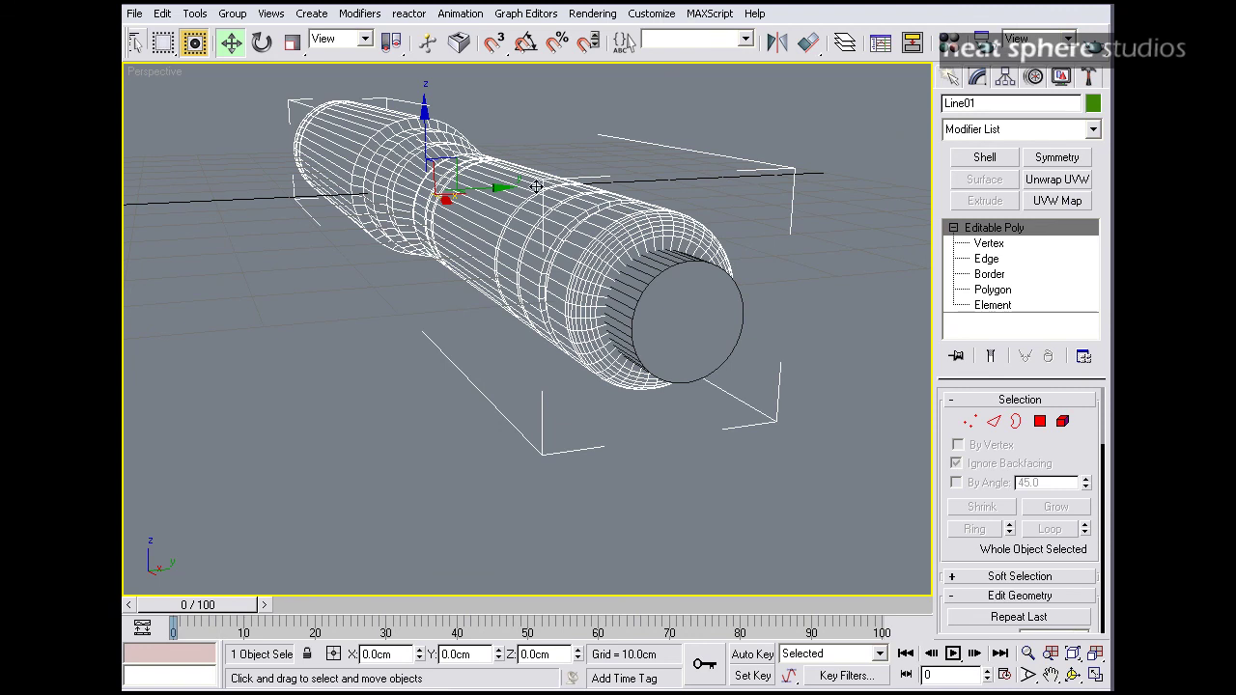
pyautogui.click(952, 78)
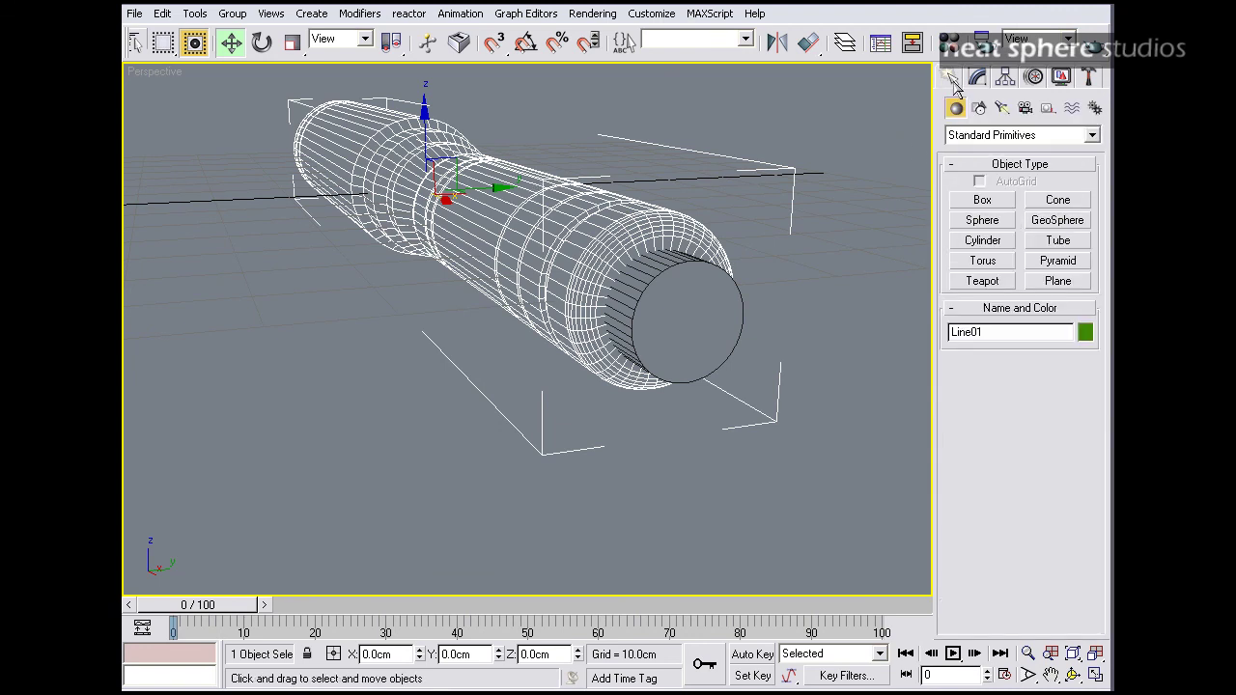
pyautogui.click(977, 135)
pyautogui.click(977, 169)
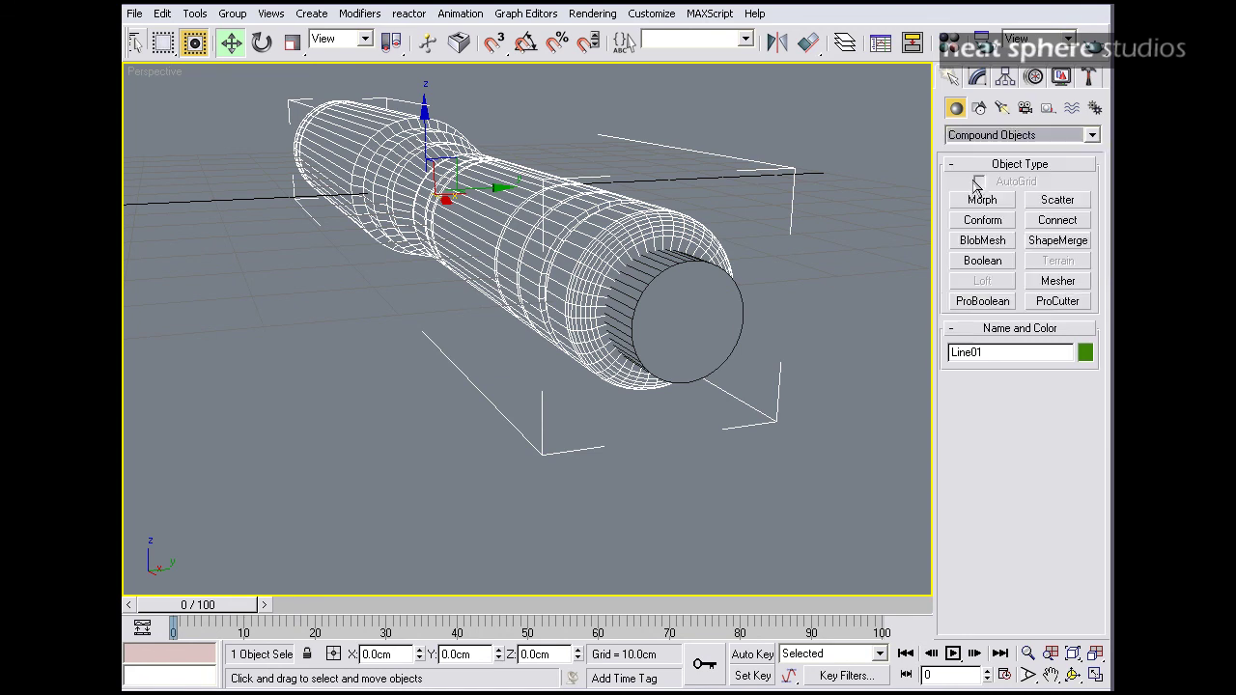
pyautogui.click(983, 302)
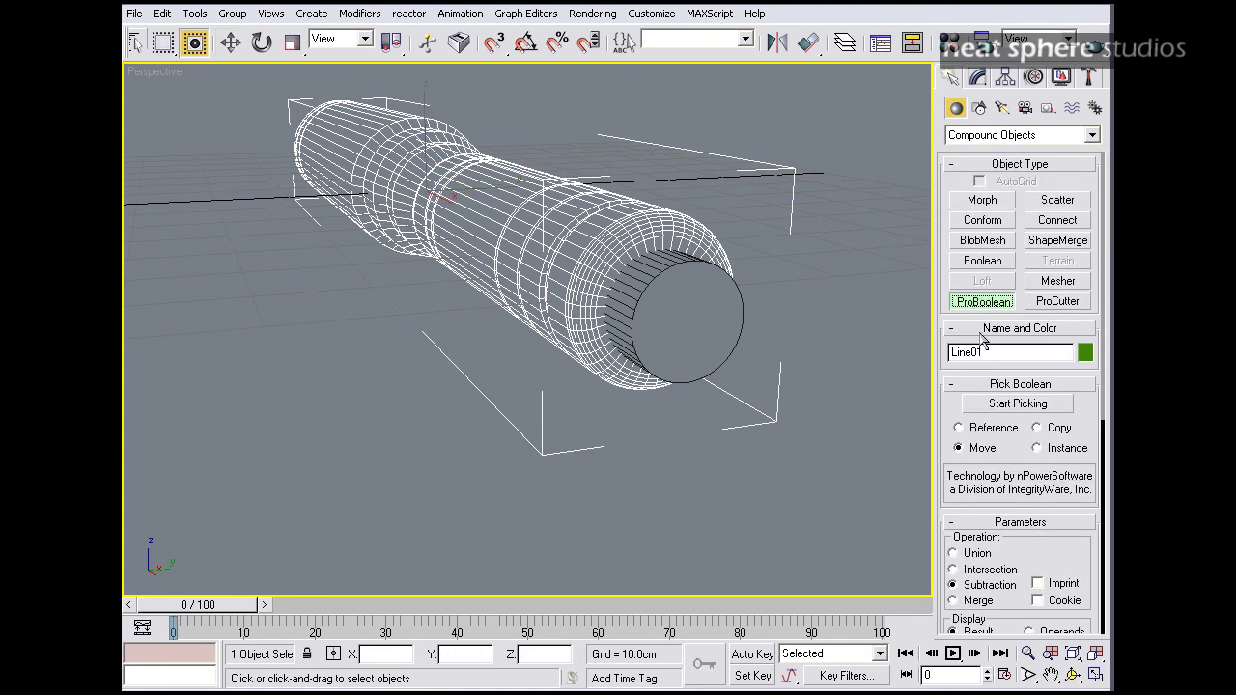
pyautogui.click(992, 406)
pyautogui.click(645, 300)
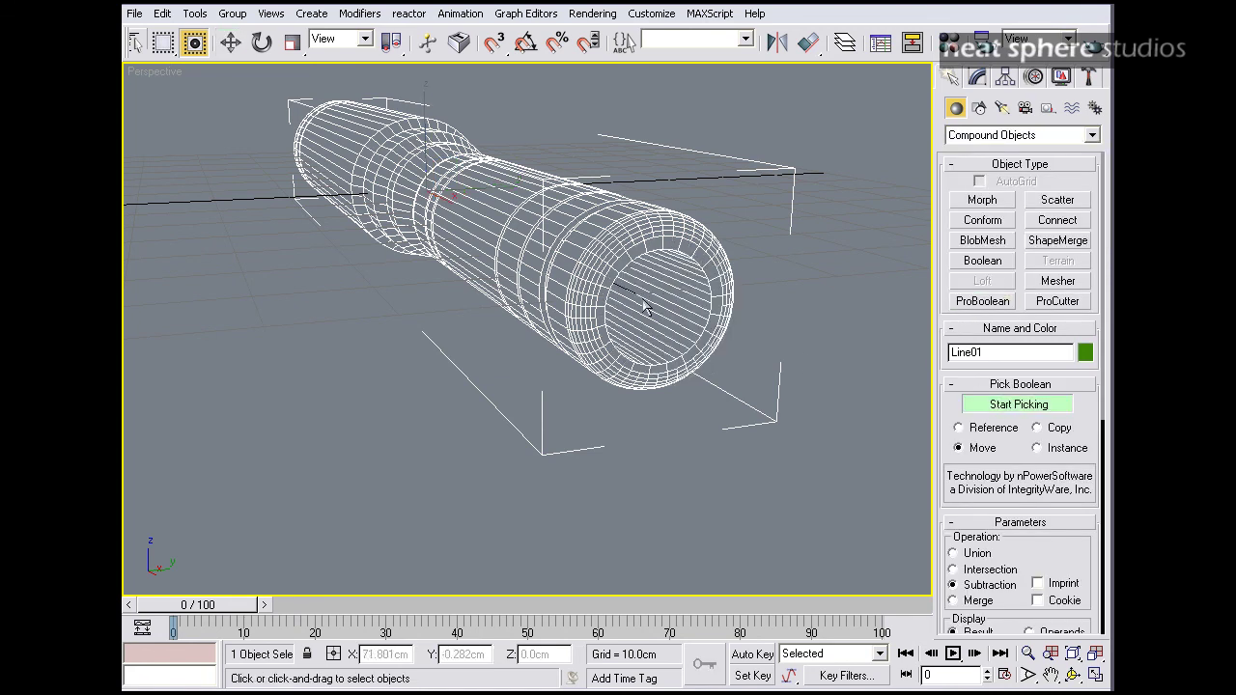
pyautogui.click(989, 404)
# Convert the hollowed scope body to an Editable Poly.
pyautogui.press('w')
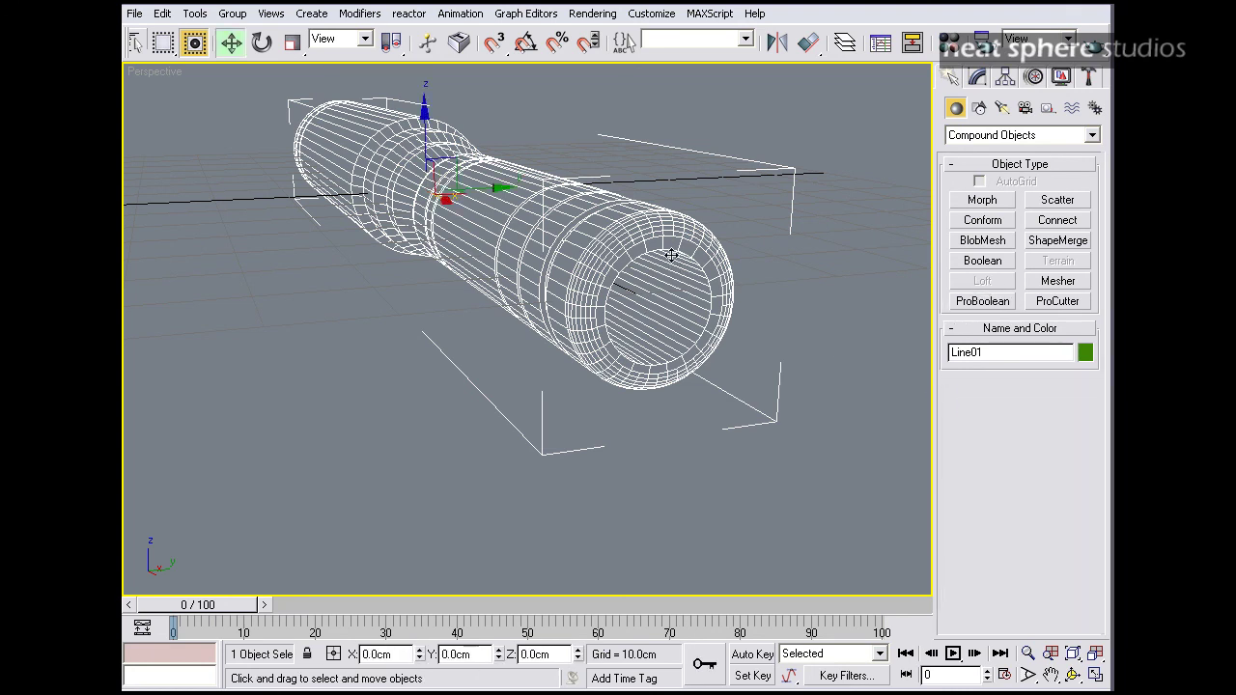
pyautogui.rightClick(659, 240)
pyautogui.moveTo(734, 394)
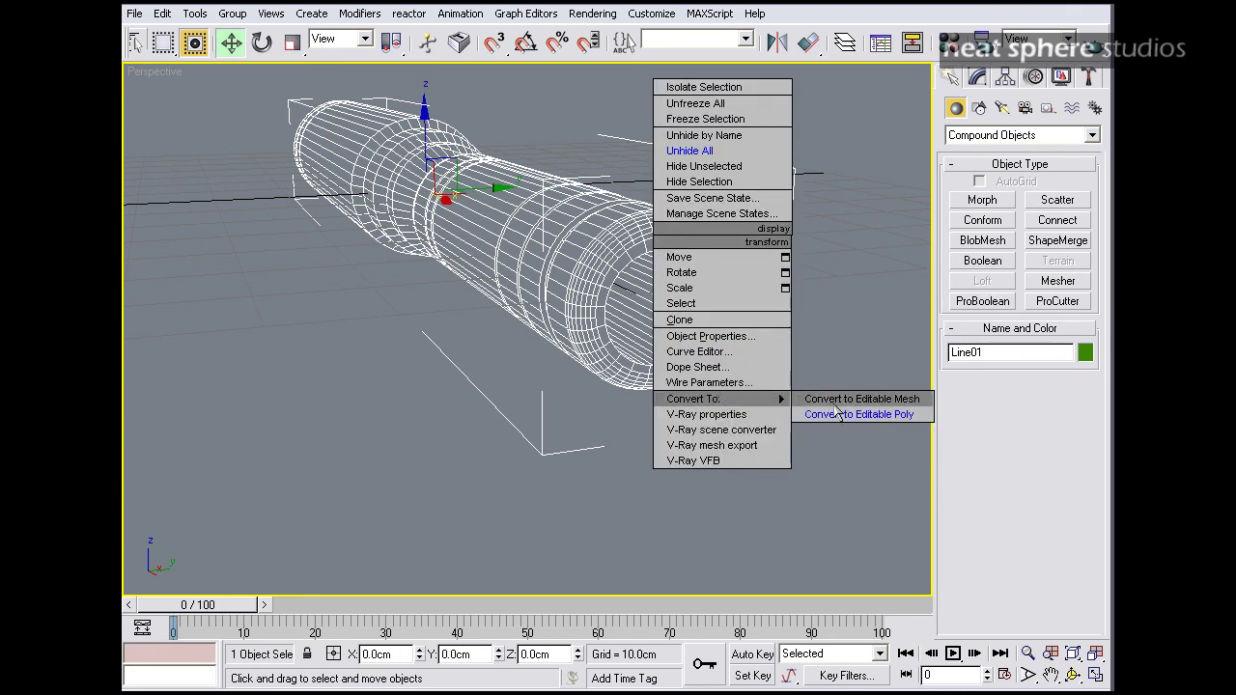